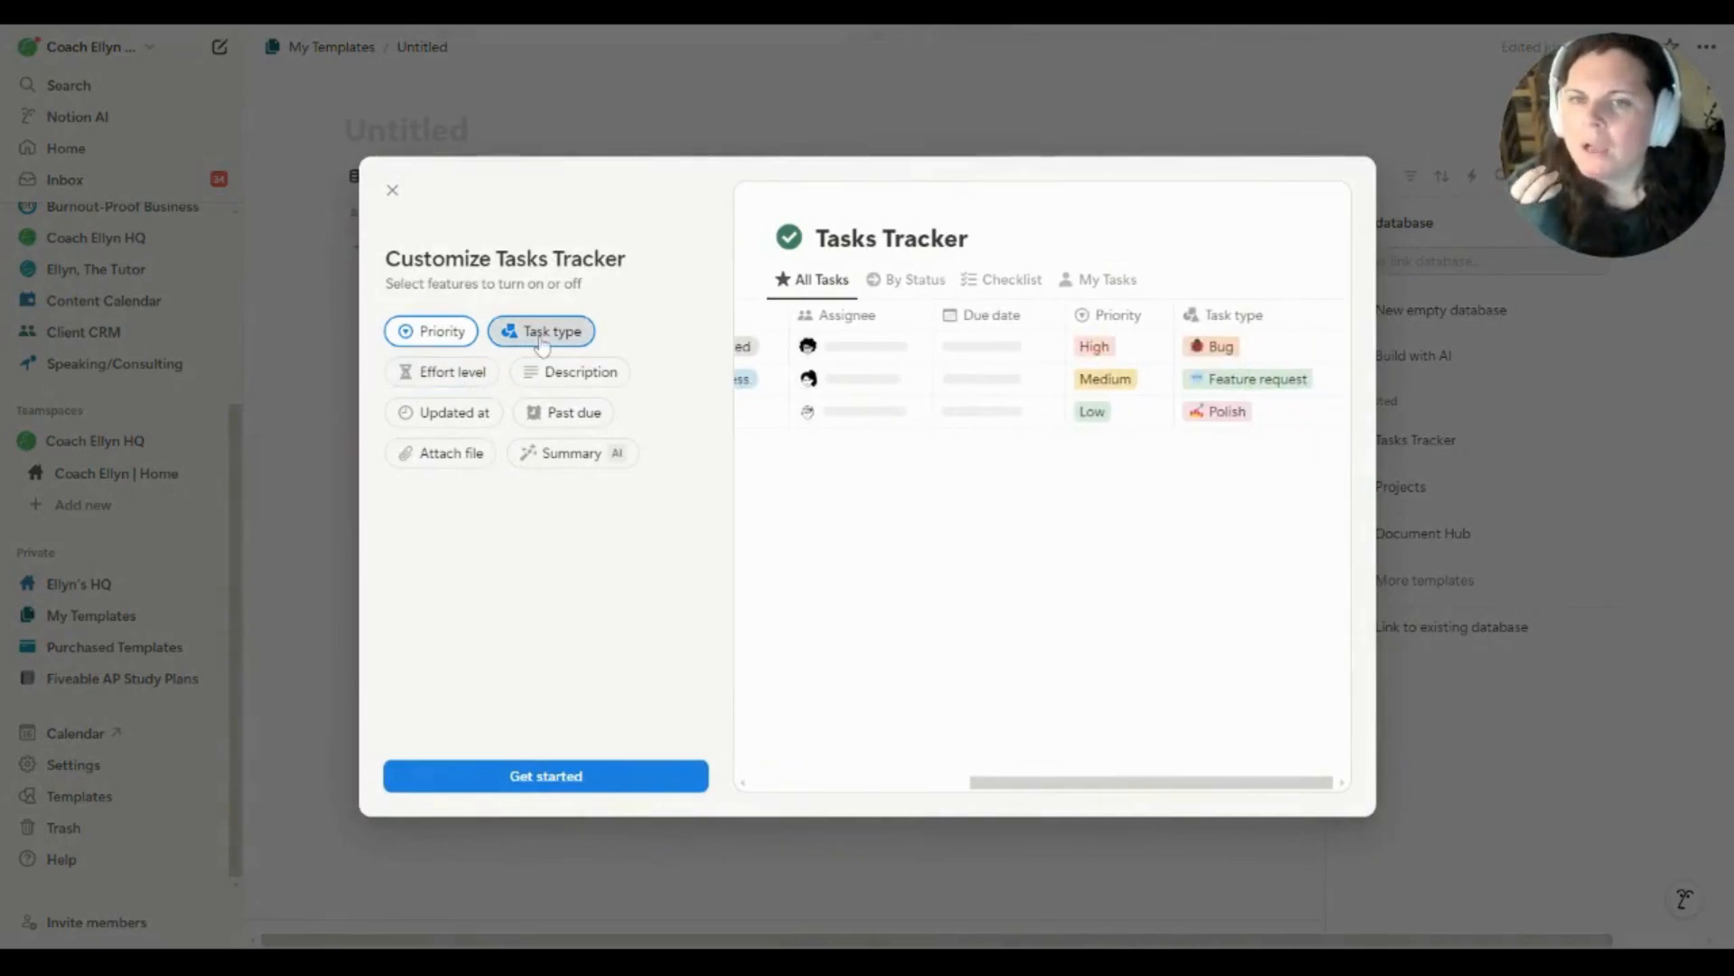
Create the Tasks Tracker database with the Priority feature on and the Task type feature off
click(542, 342)
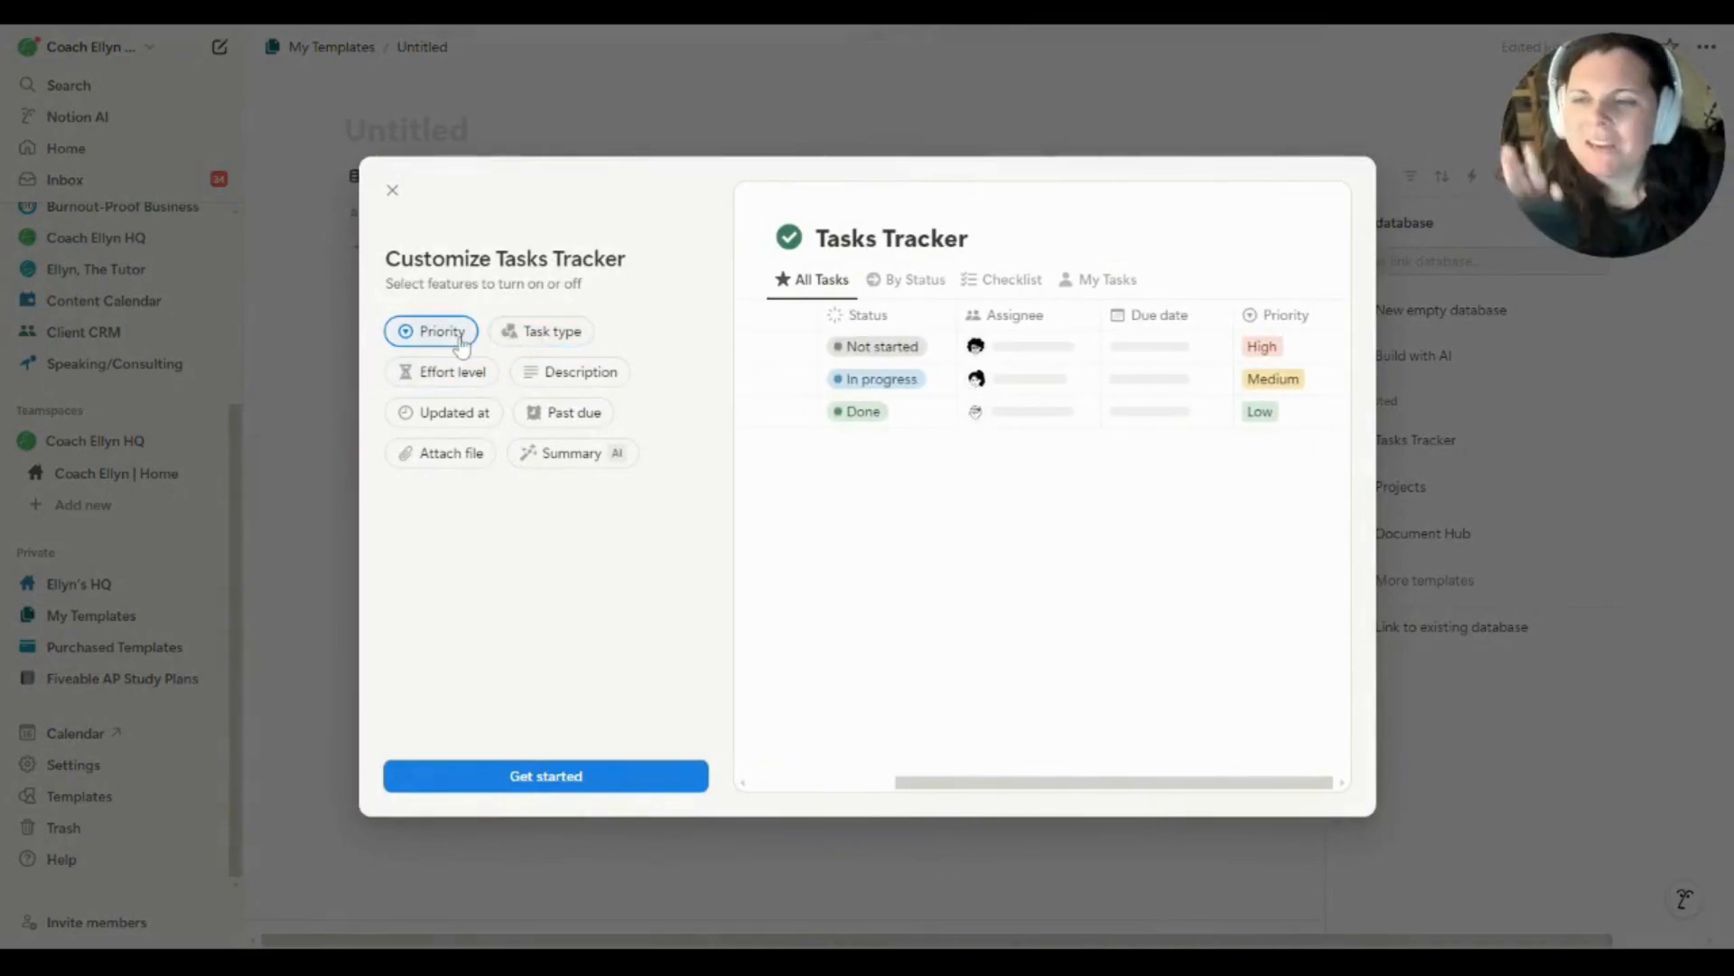
click(573, 774)
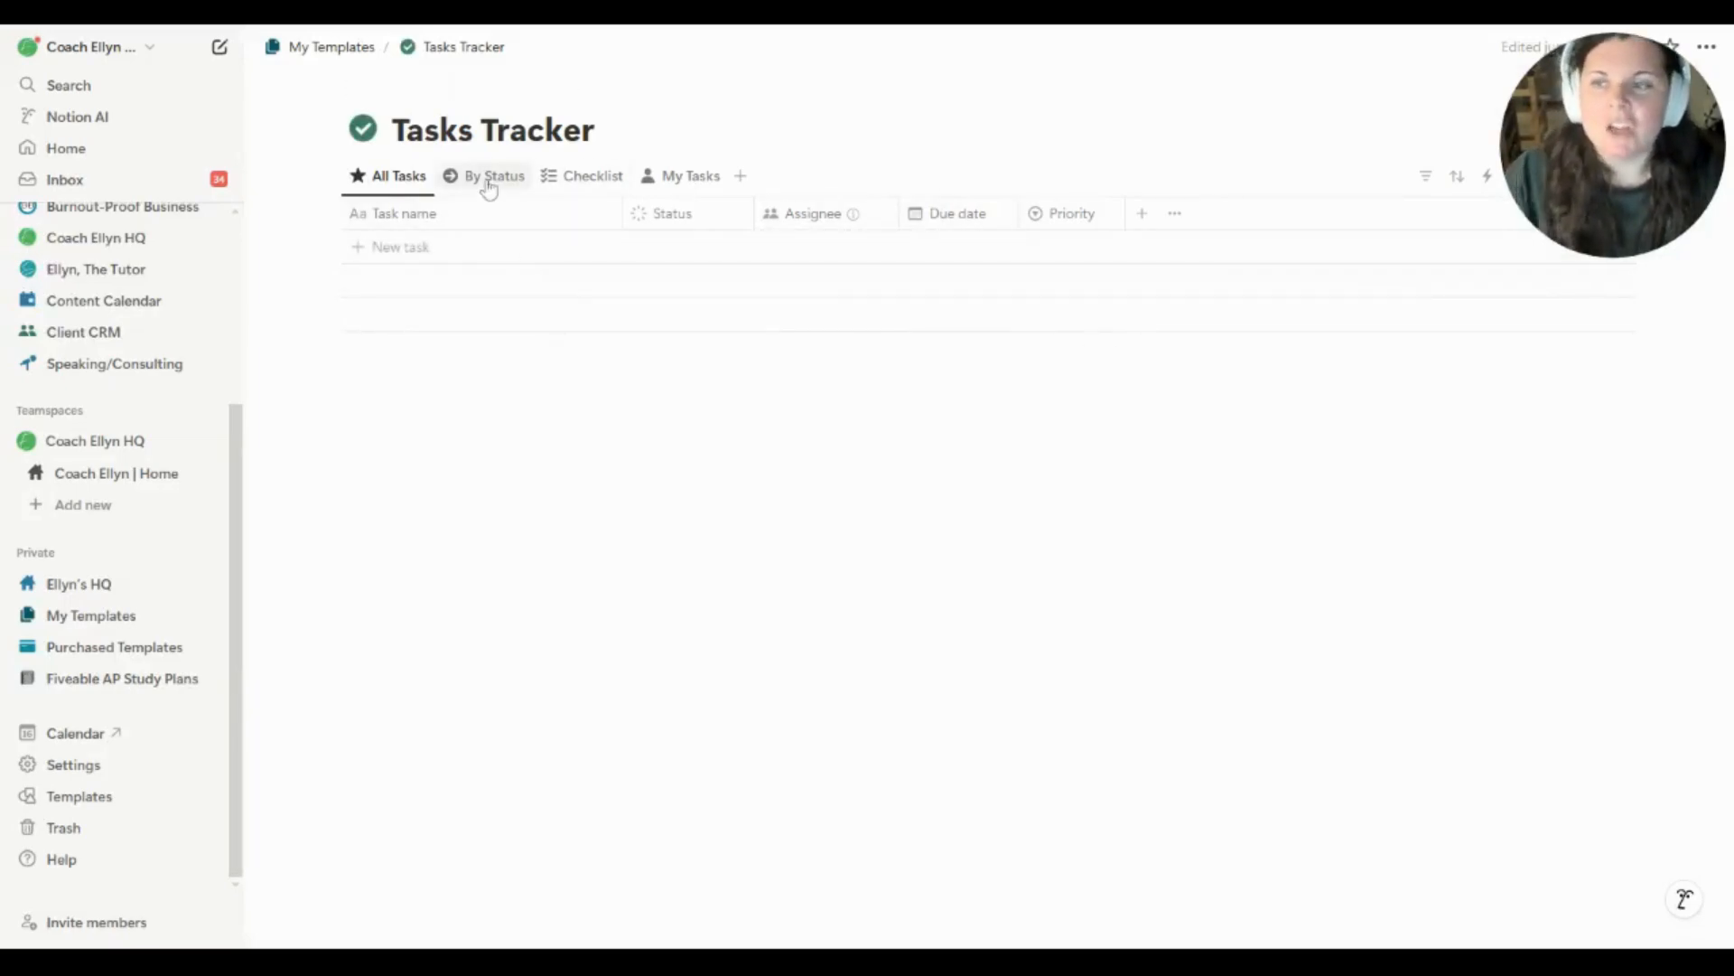
Add an empty task row to the All Tasks view and examine its Status options
click(684, 224)
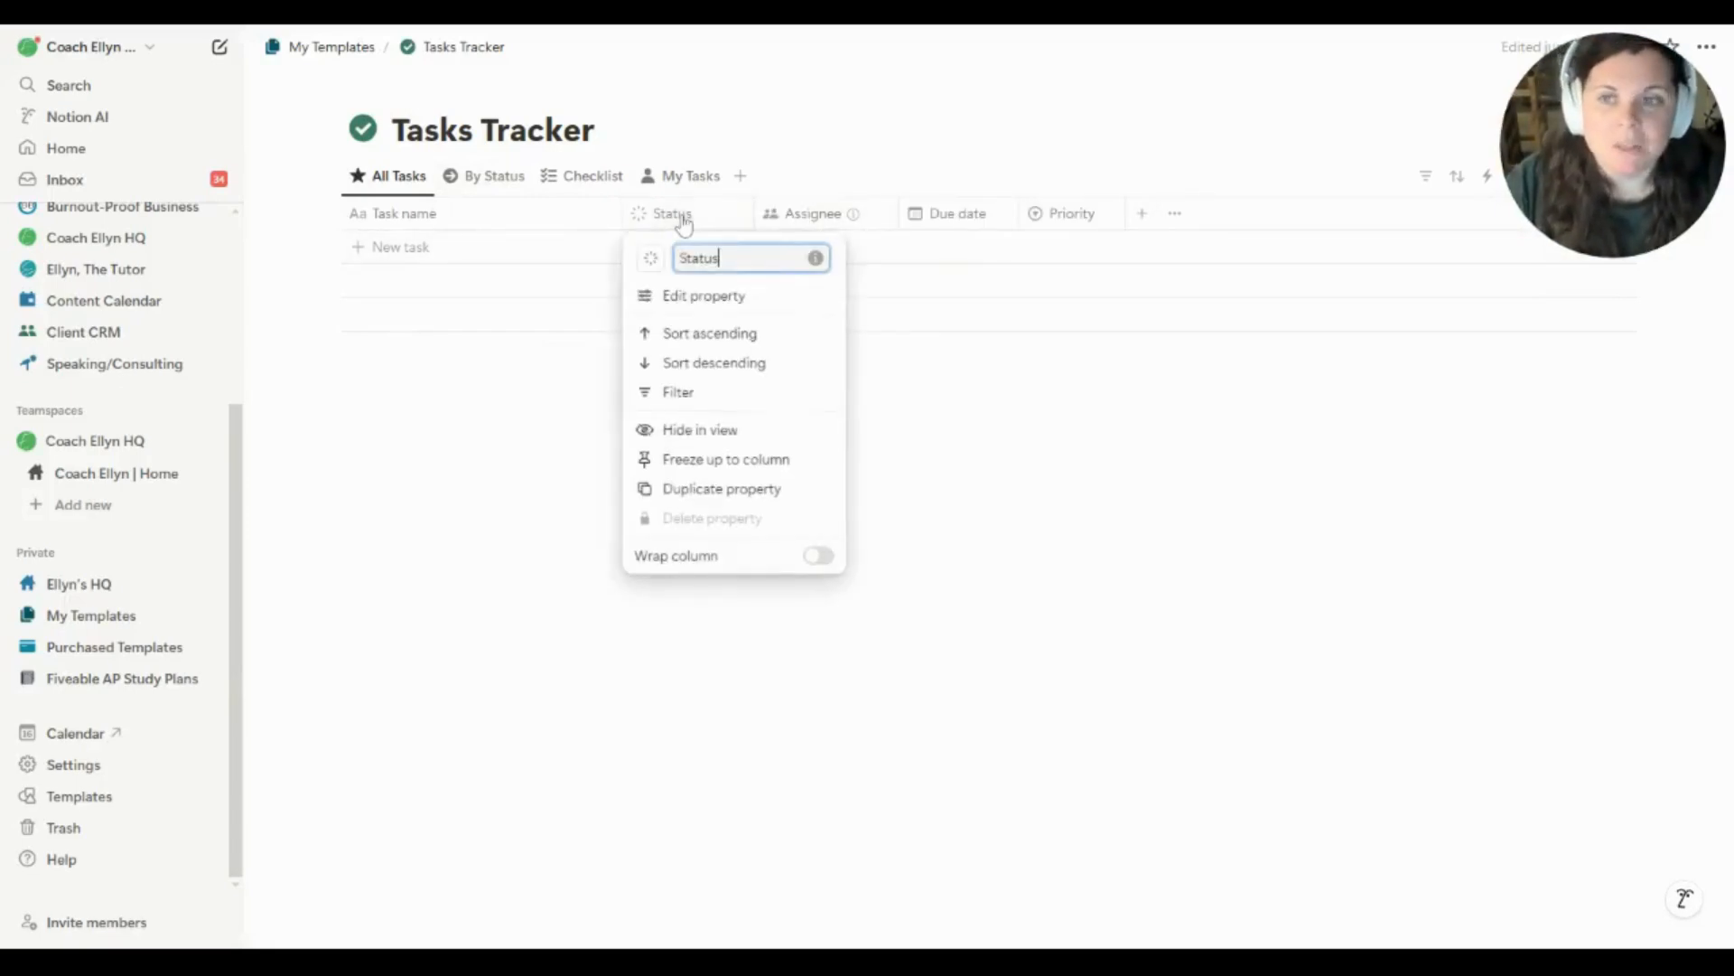
click(958, 286)
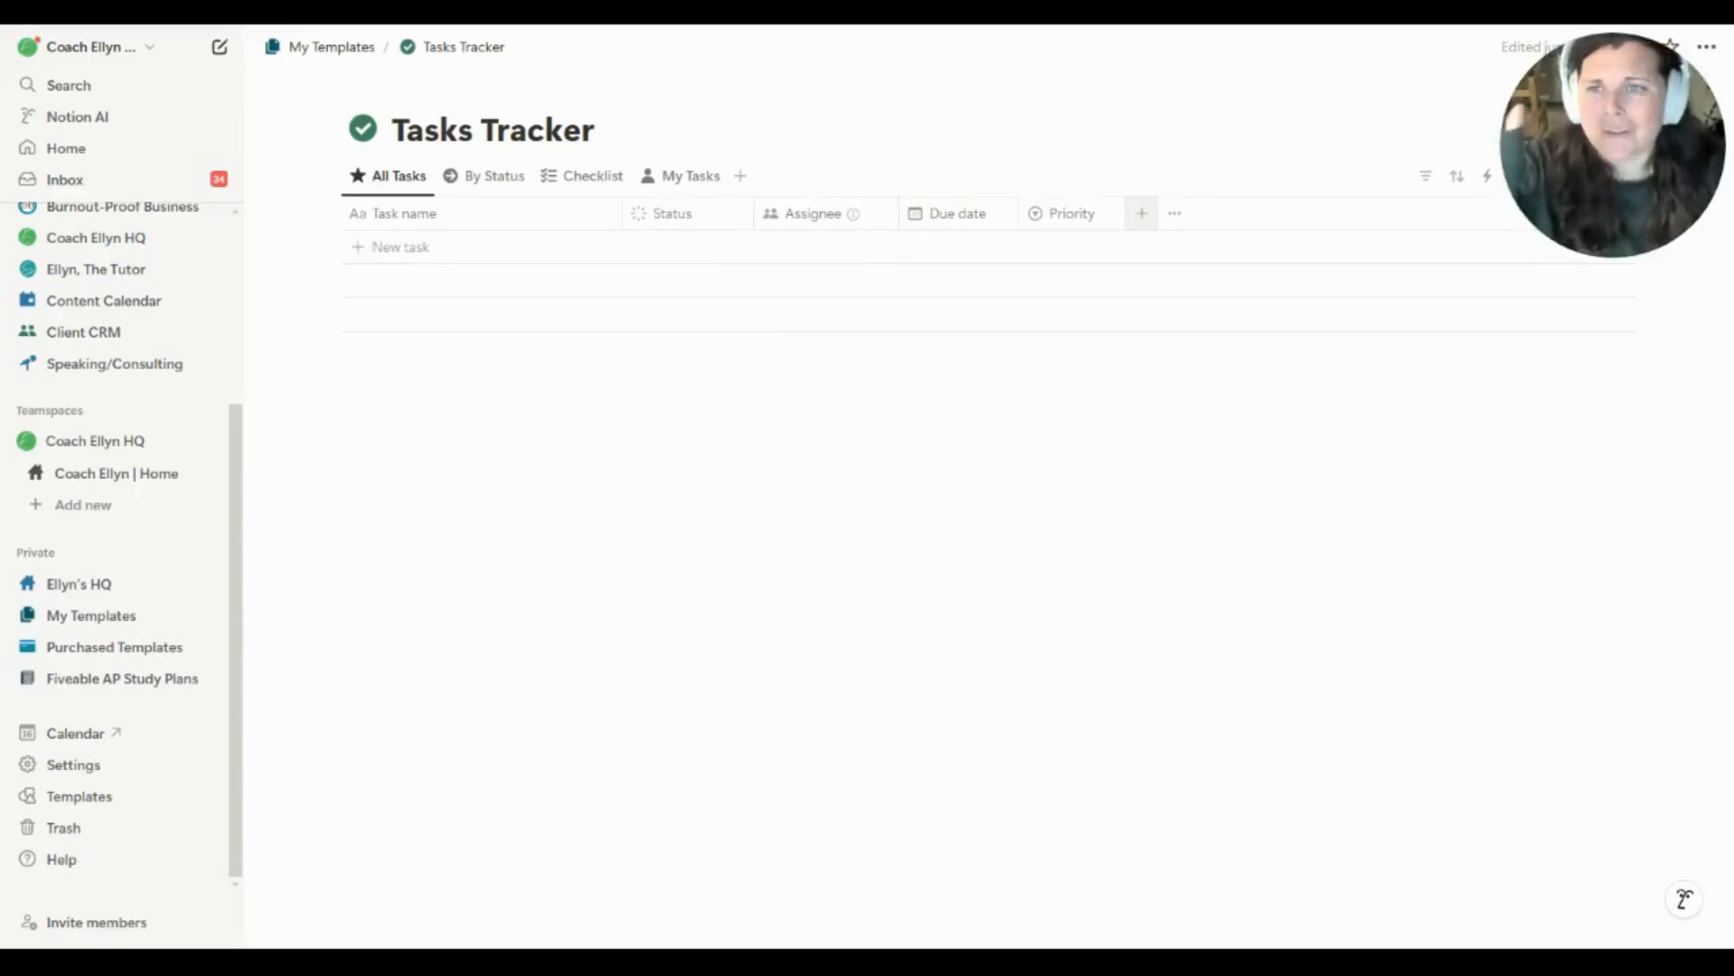
click(671, 259)
click(691, 253)
click(691, 256)
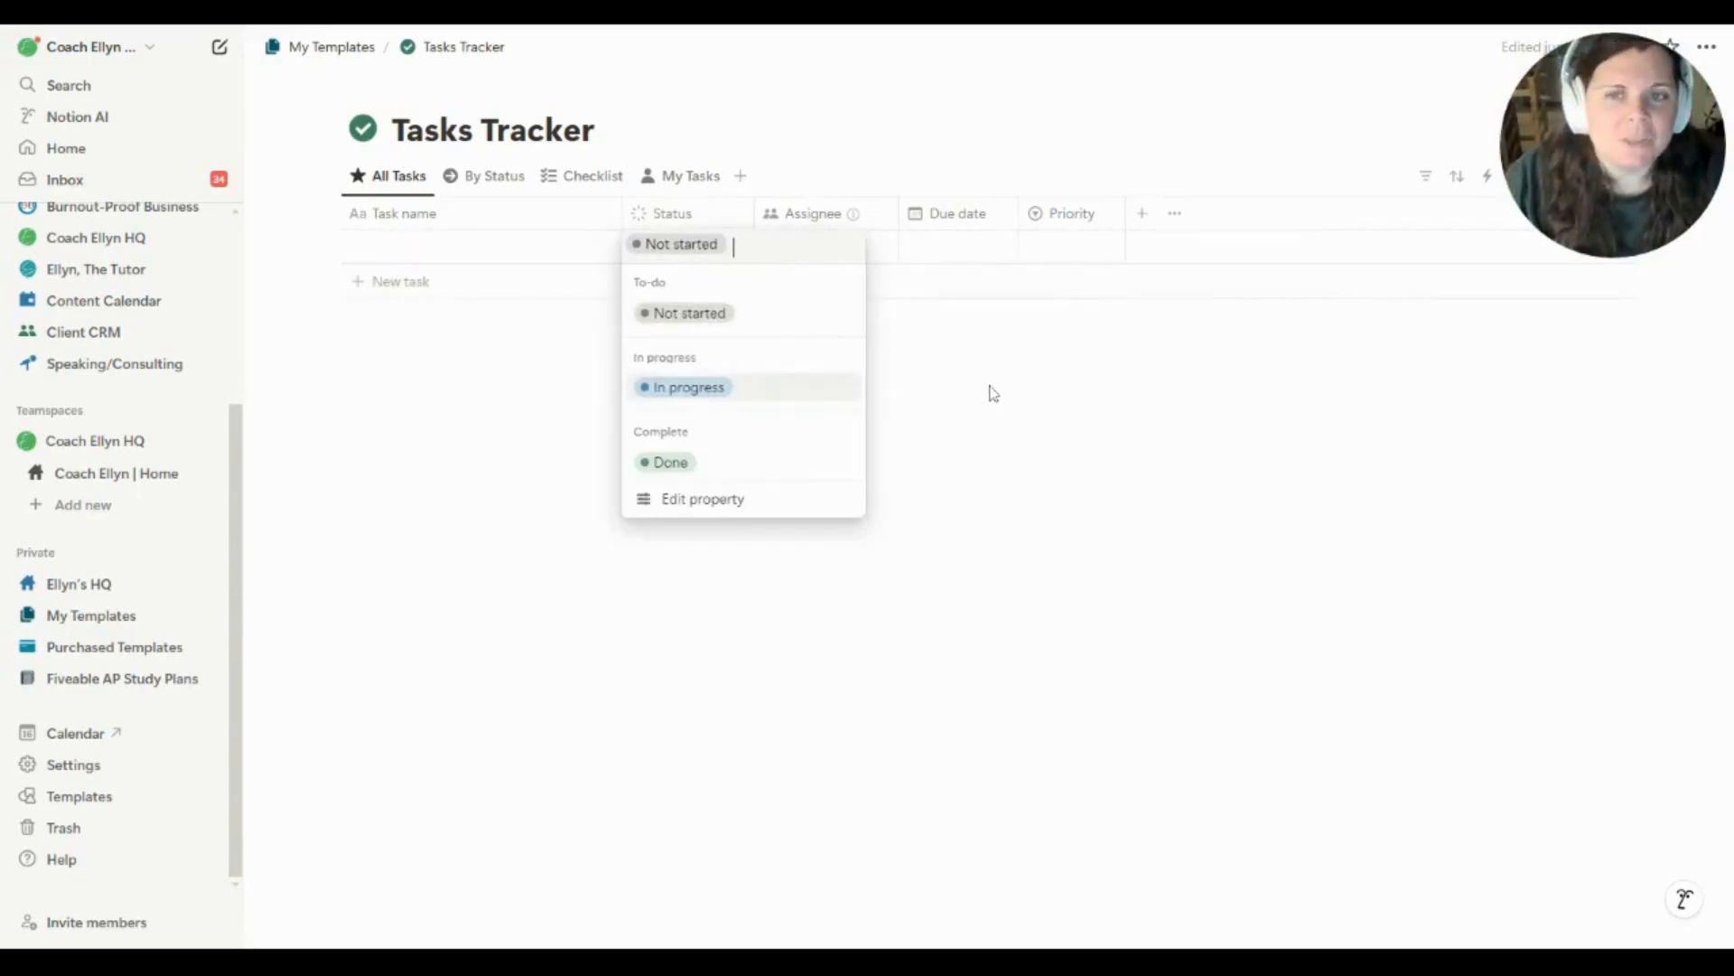
click(1101, 289)
Hide the Status property from the All Tasks view and add a checkbox property named "Done?"
click(736, 216)
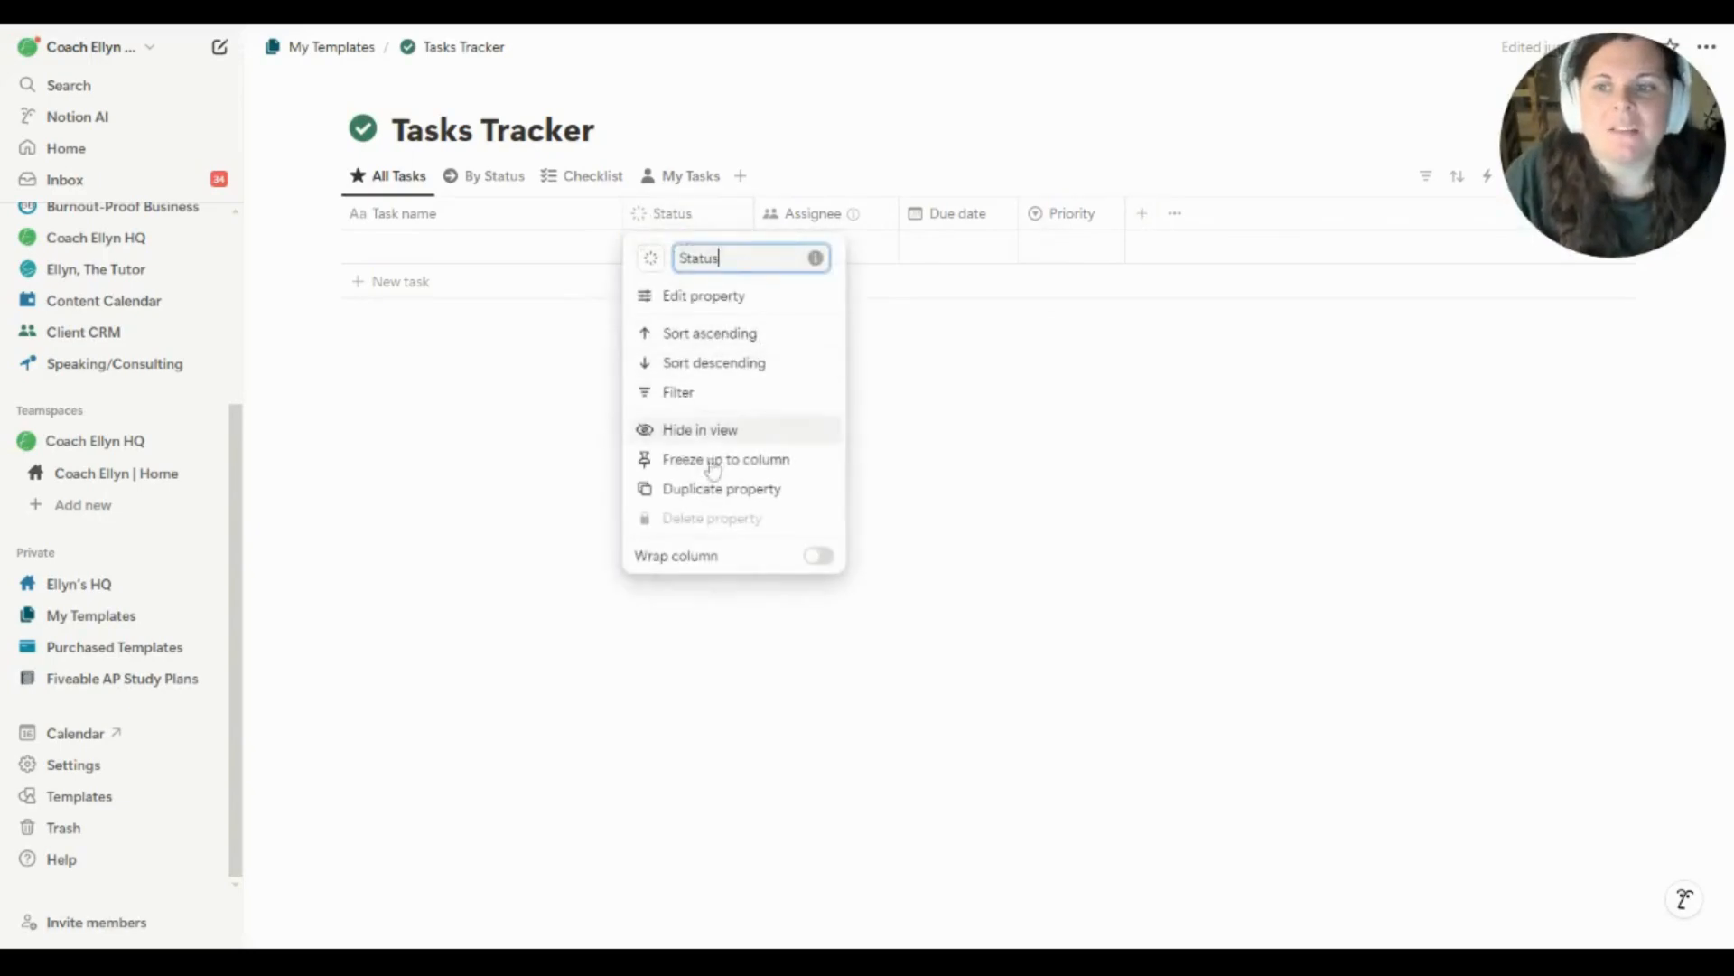
click(719, 434)
click(1009, 217)
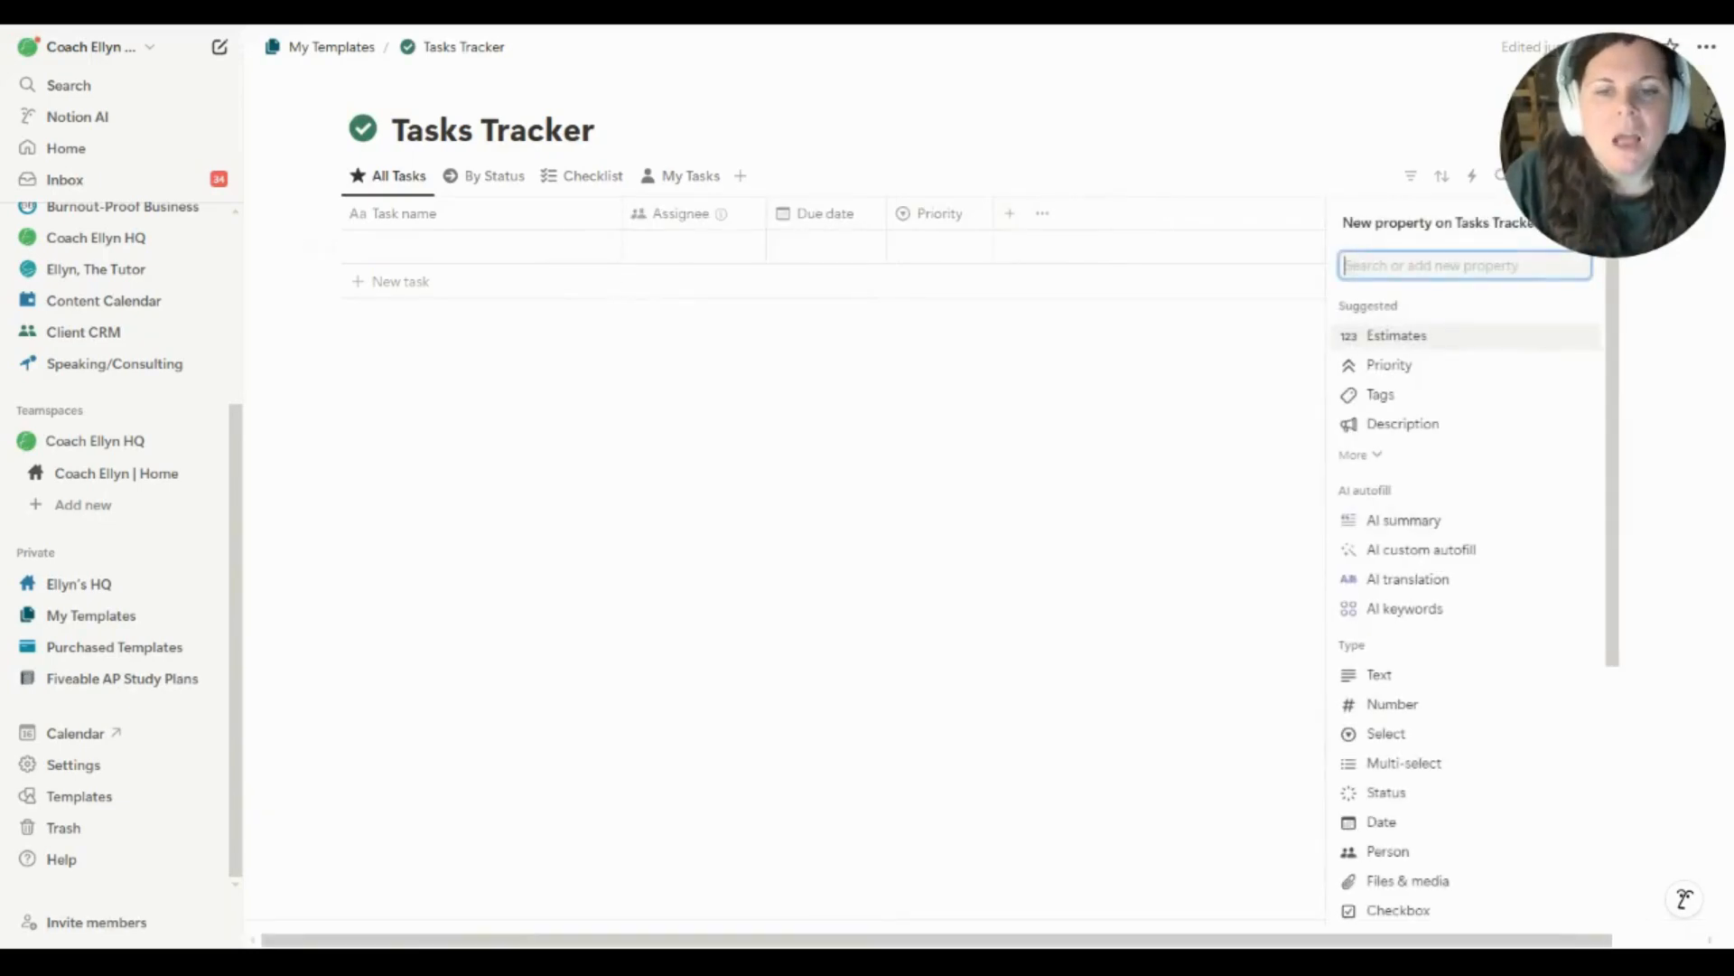
scroll(1411, 711, down, 3)
click(1411, 711)
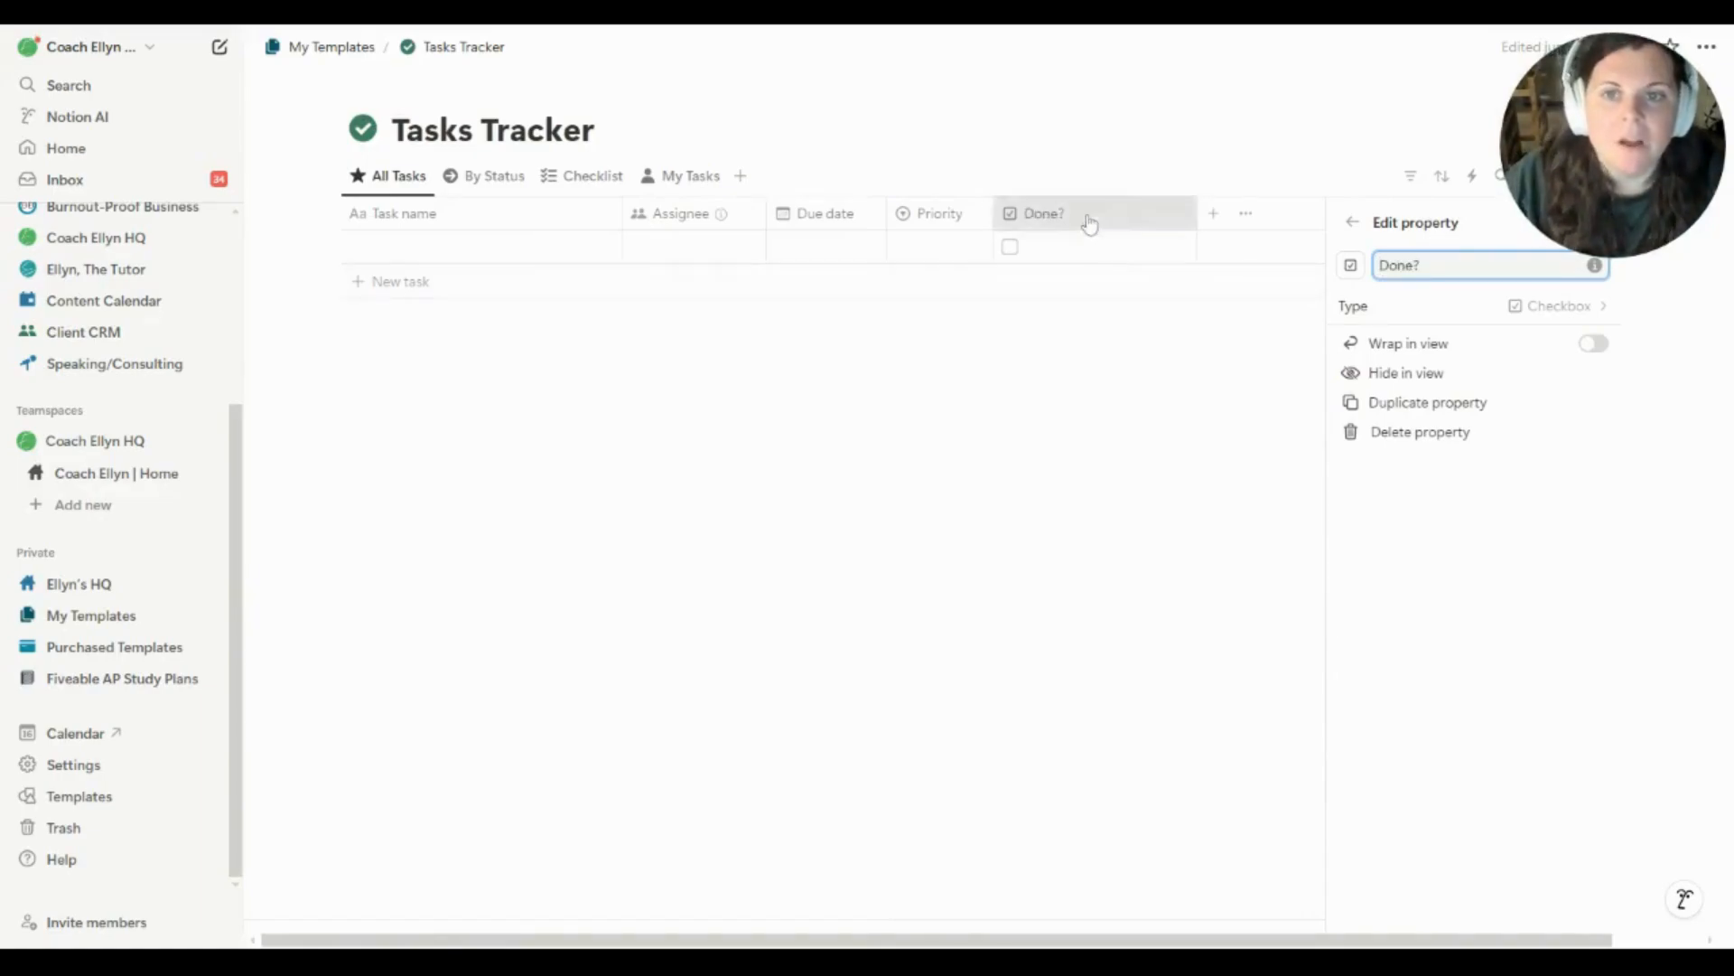
Move the Done? column in front of Task name and narrow it to checkbox width
drag(1092, 217, 426, 220)
drag(544, 217, 378, 218)
click(1600, 222)
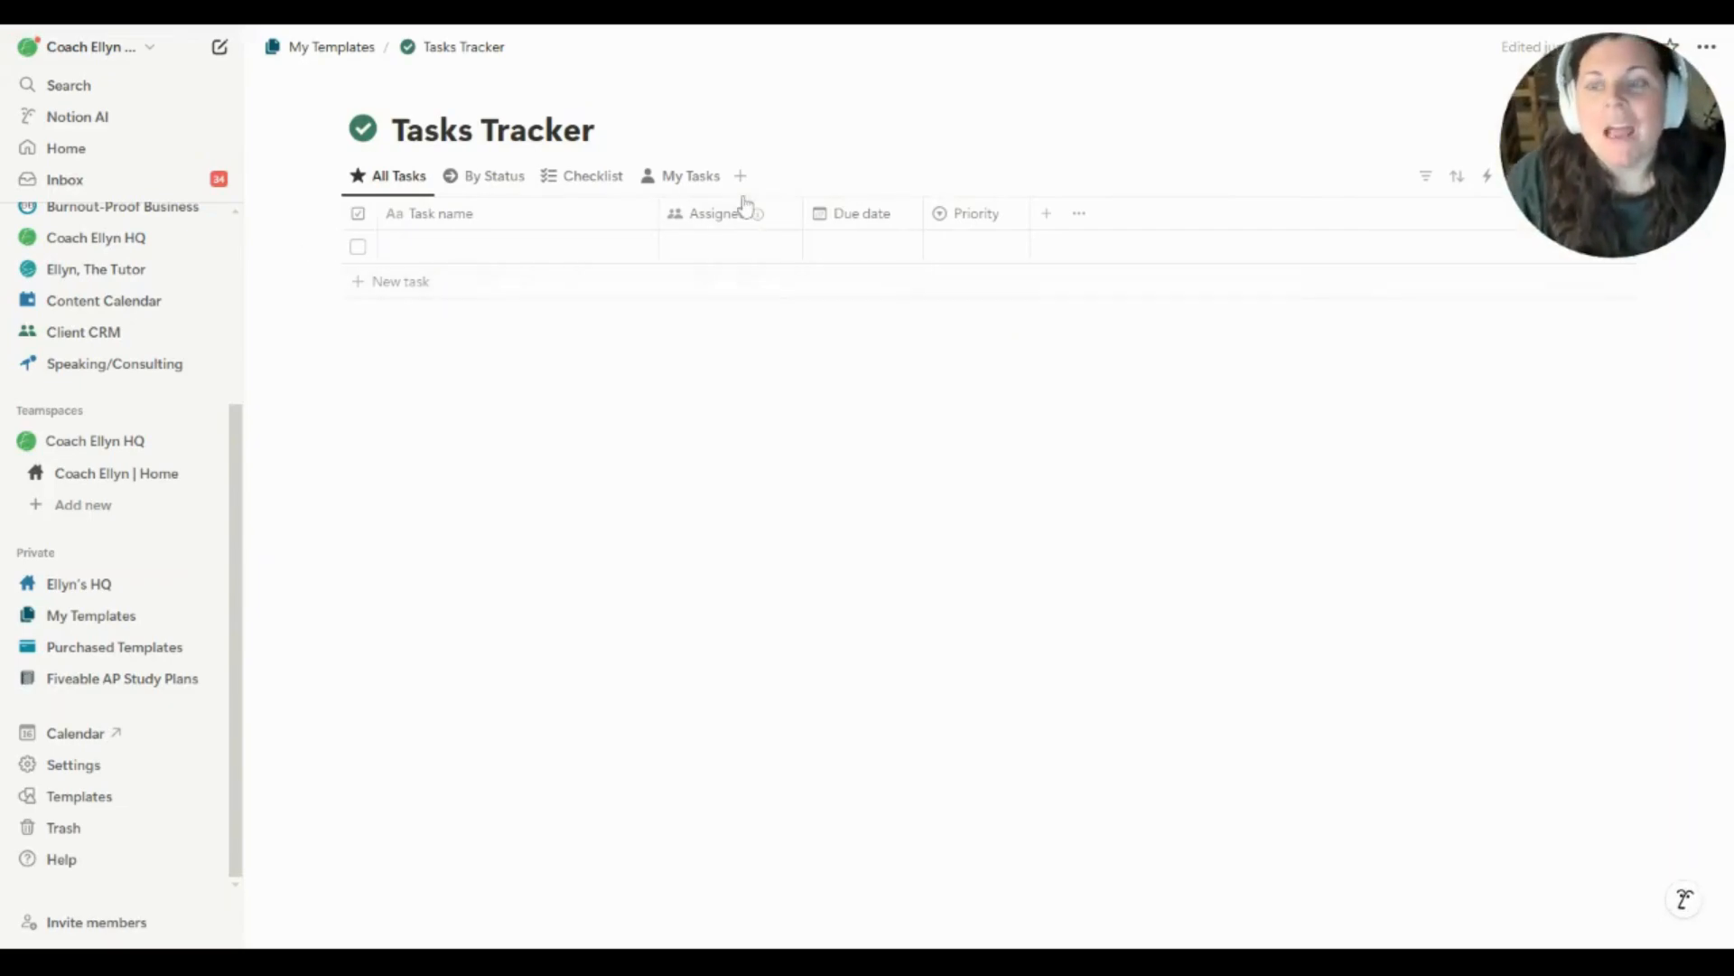
Duplicate the All Tasks view as a view named "Recurring" with the arrows repeat icon
click(402, 177)
click(451, 320)
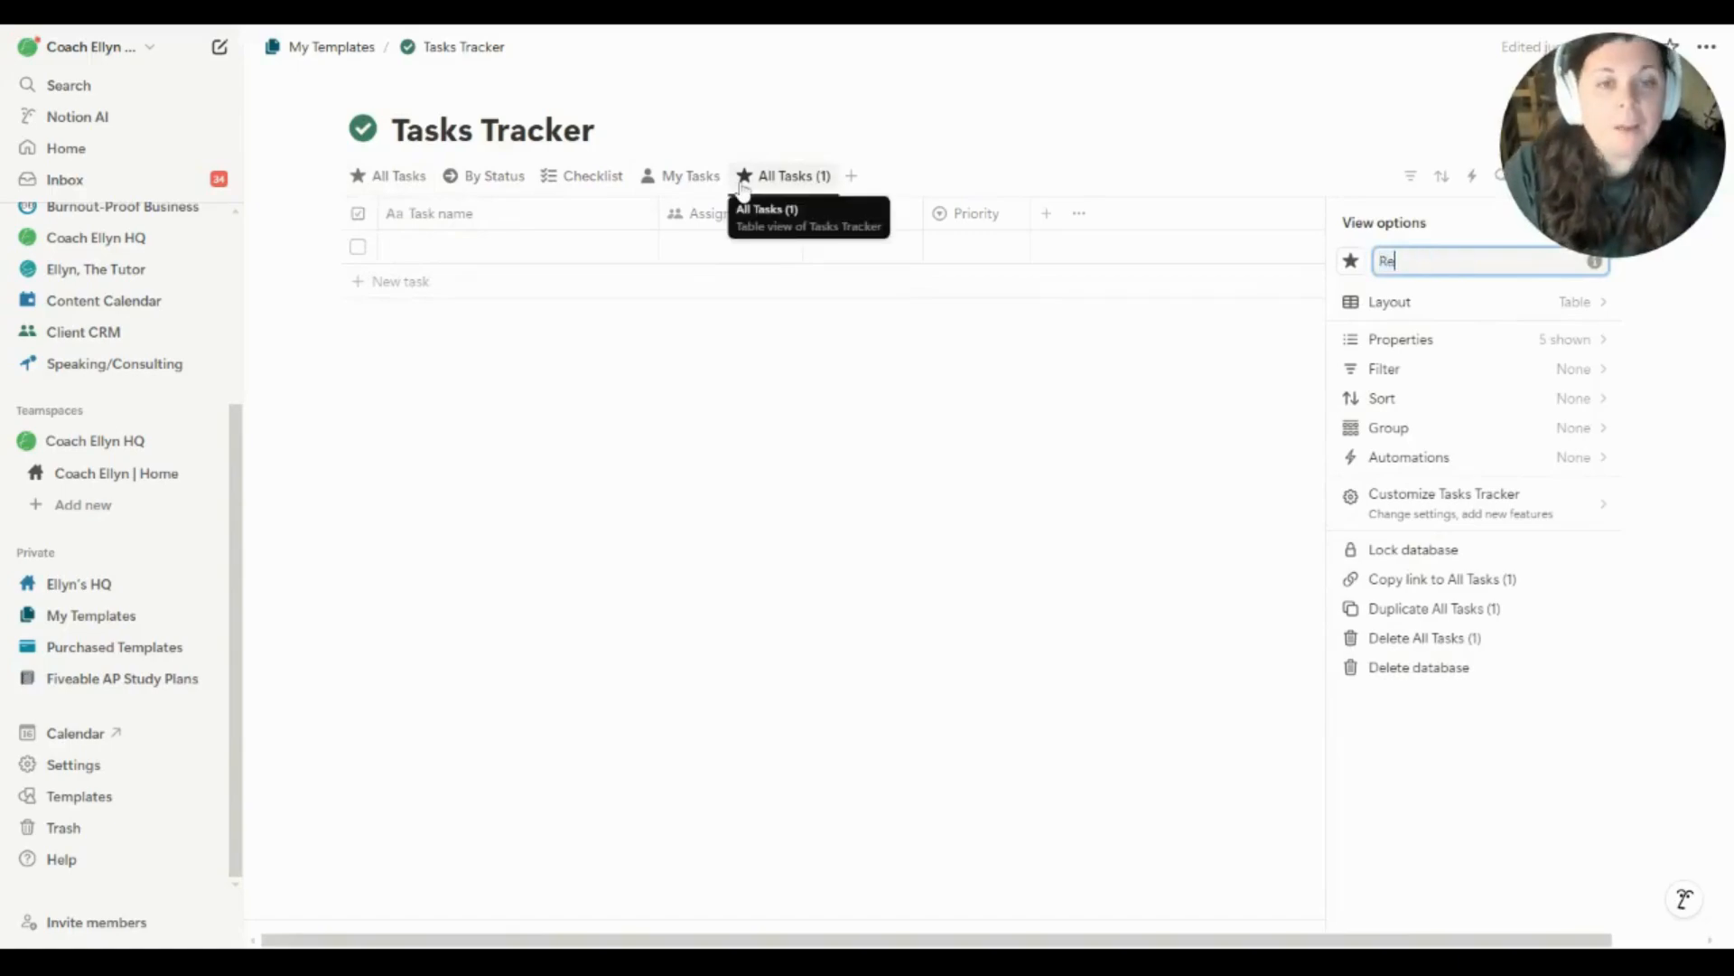
text(Recurring)
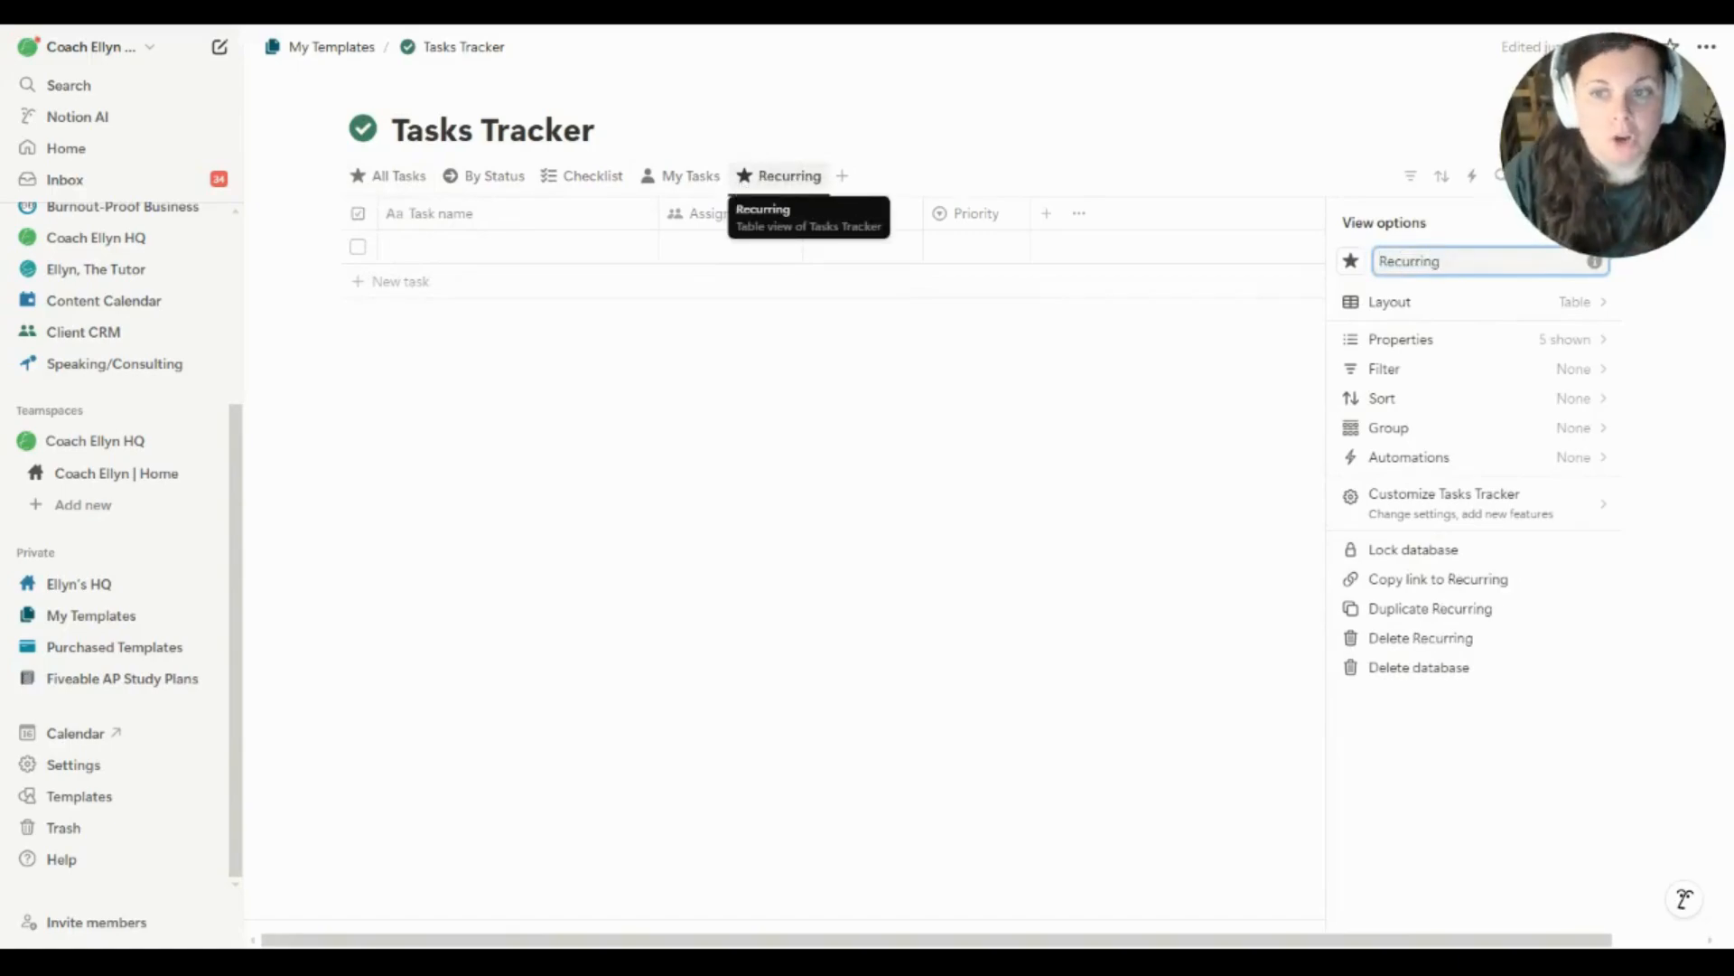
click(1356, 268)
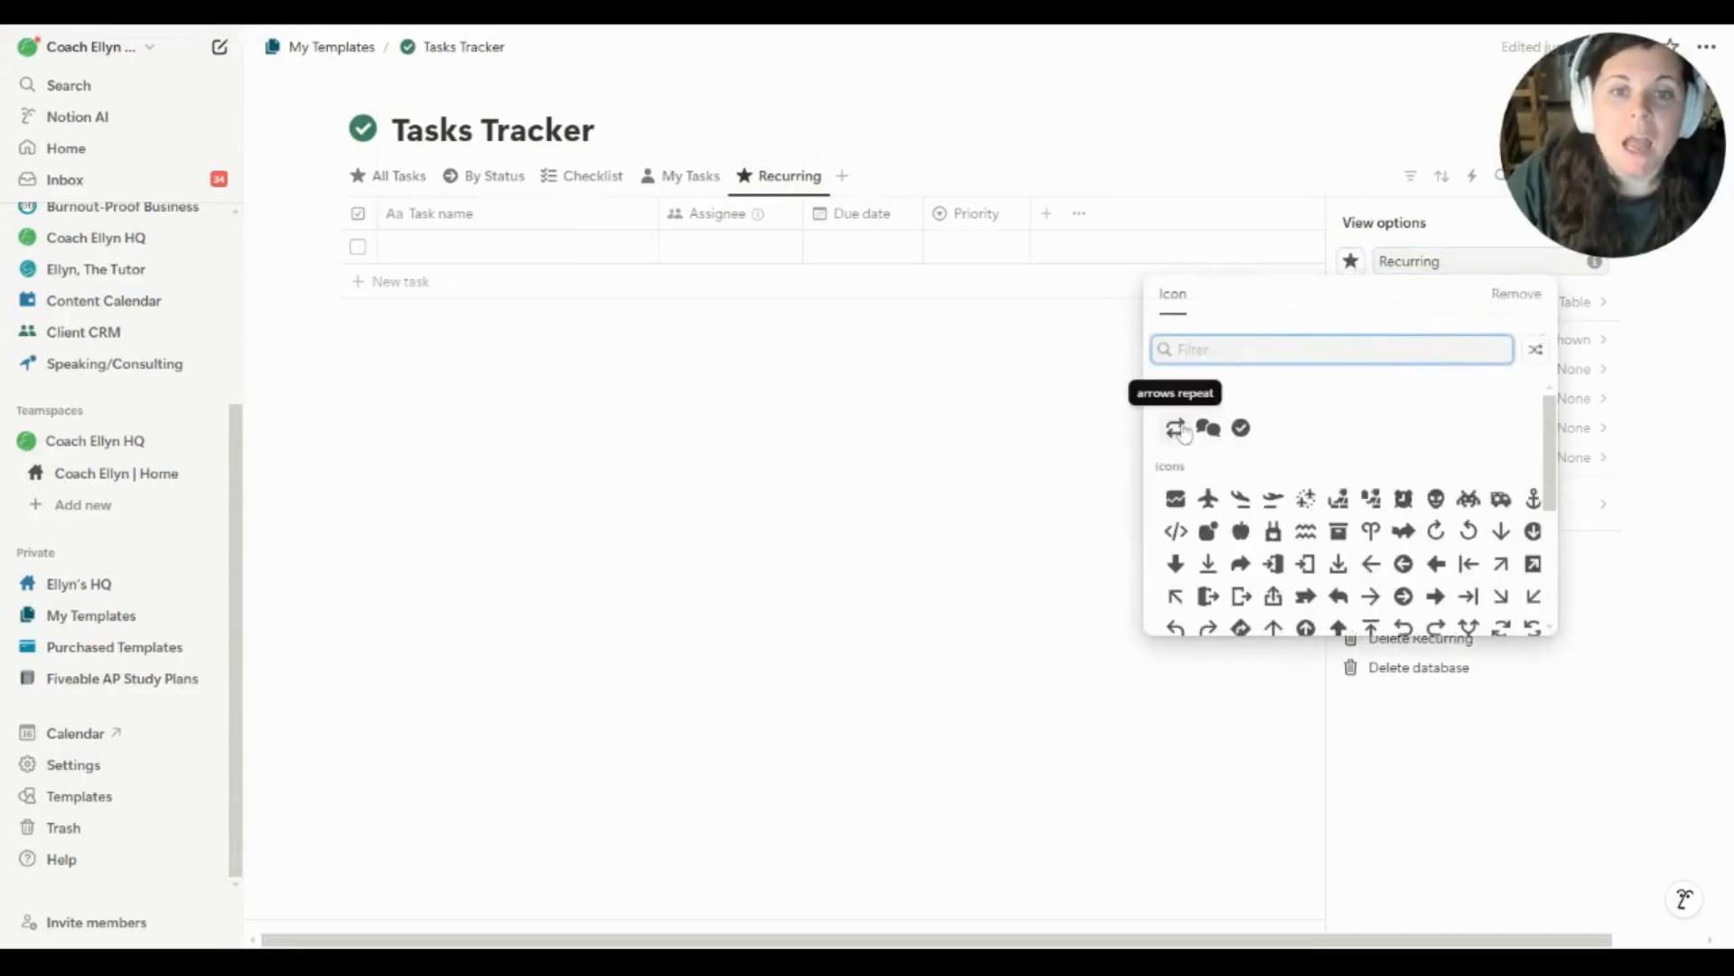
click(1176, 428)
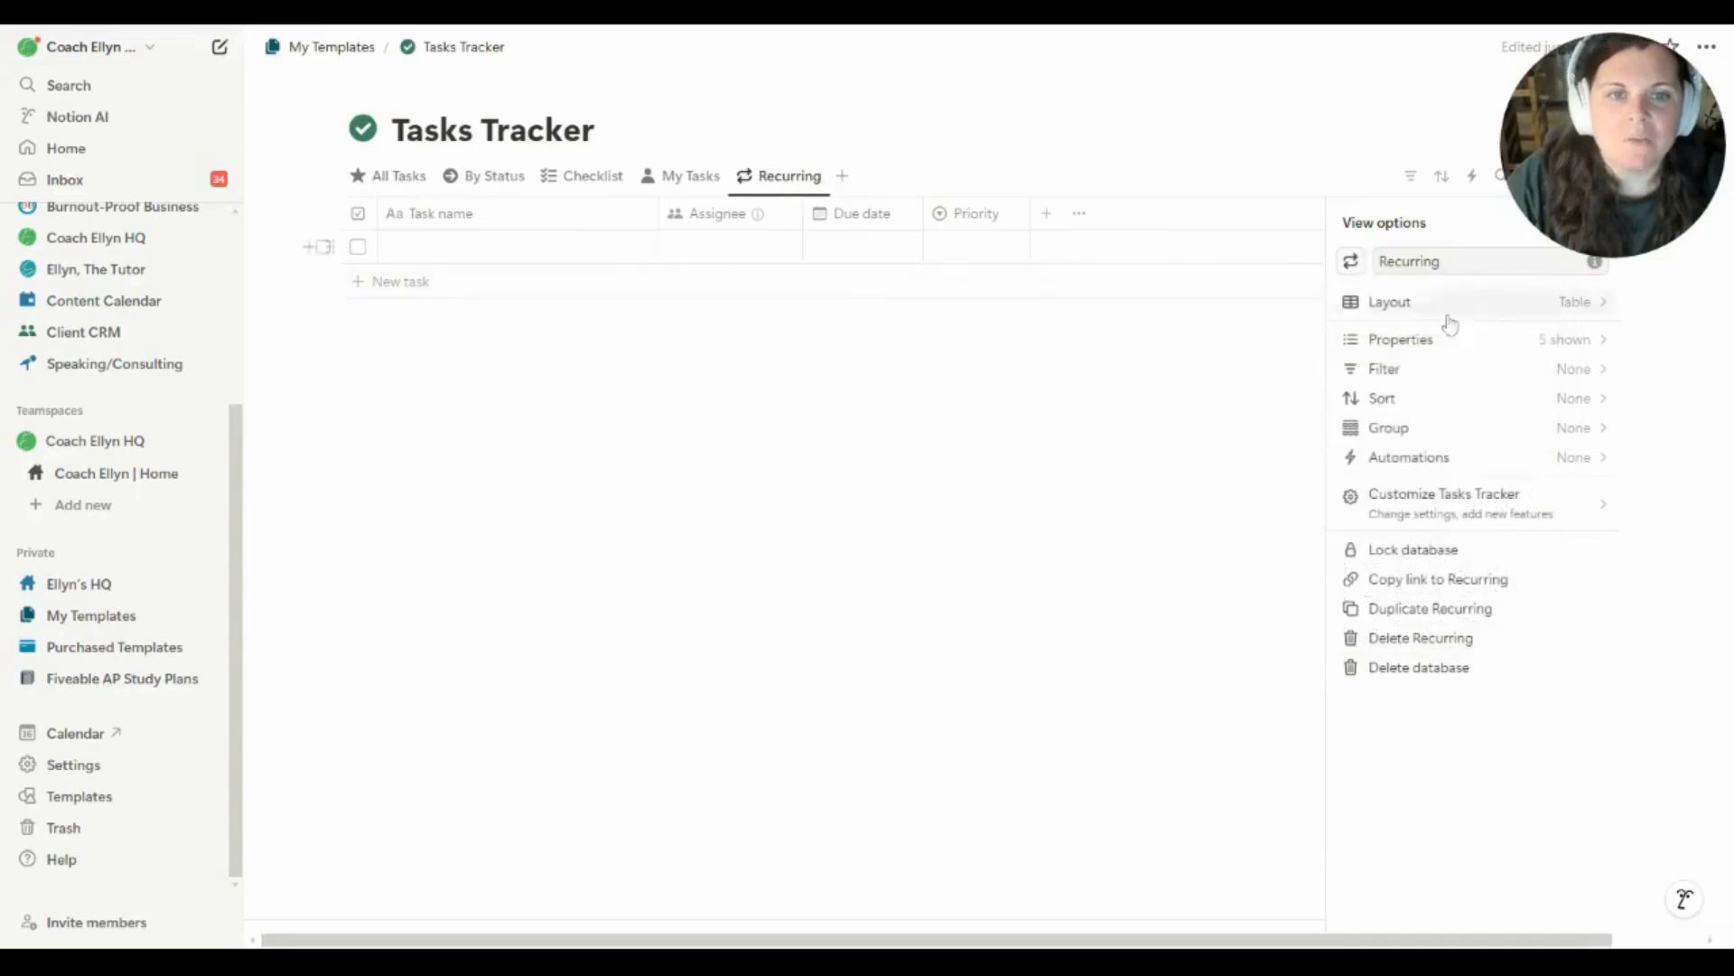
Search the view icons for "arrows" without changing the Recurring view's icon
click(1350, 261)
text(arrows)
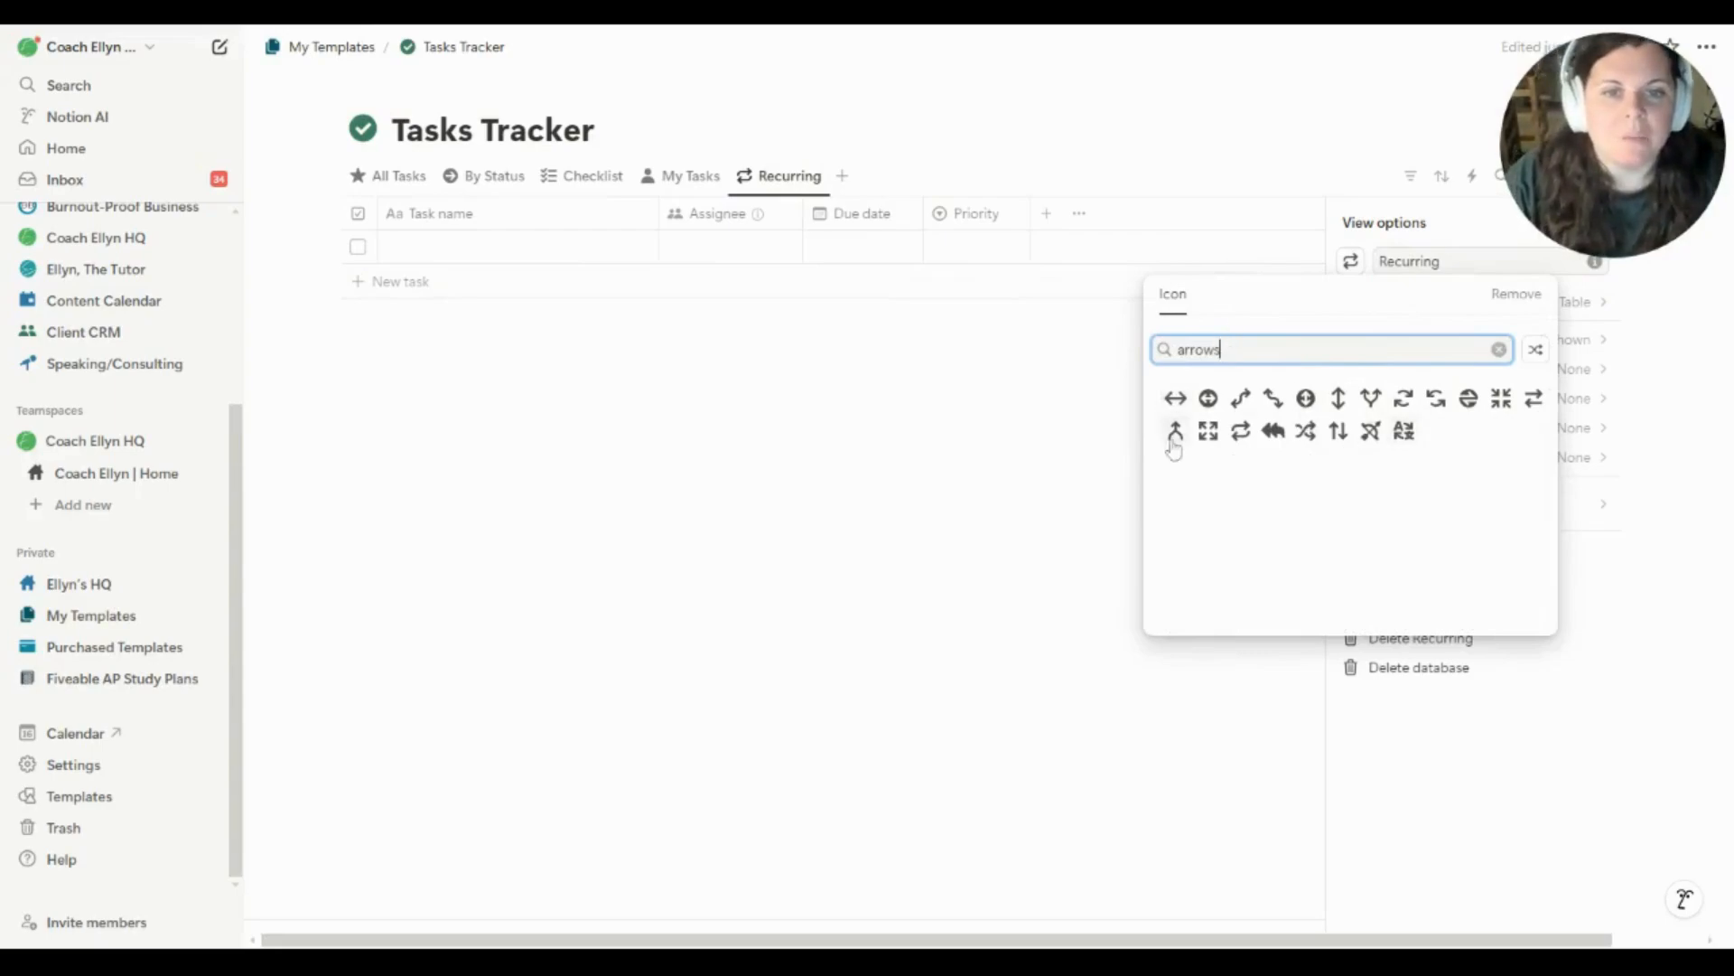
click(1277, 133)
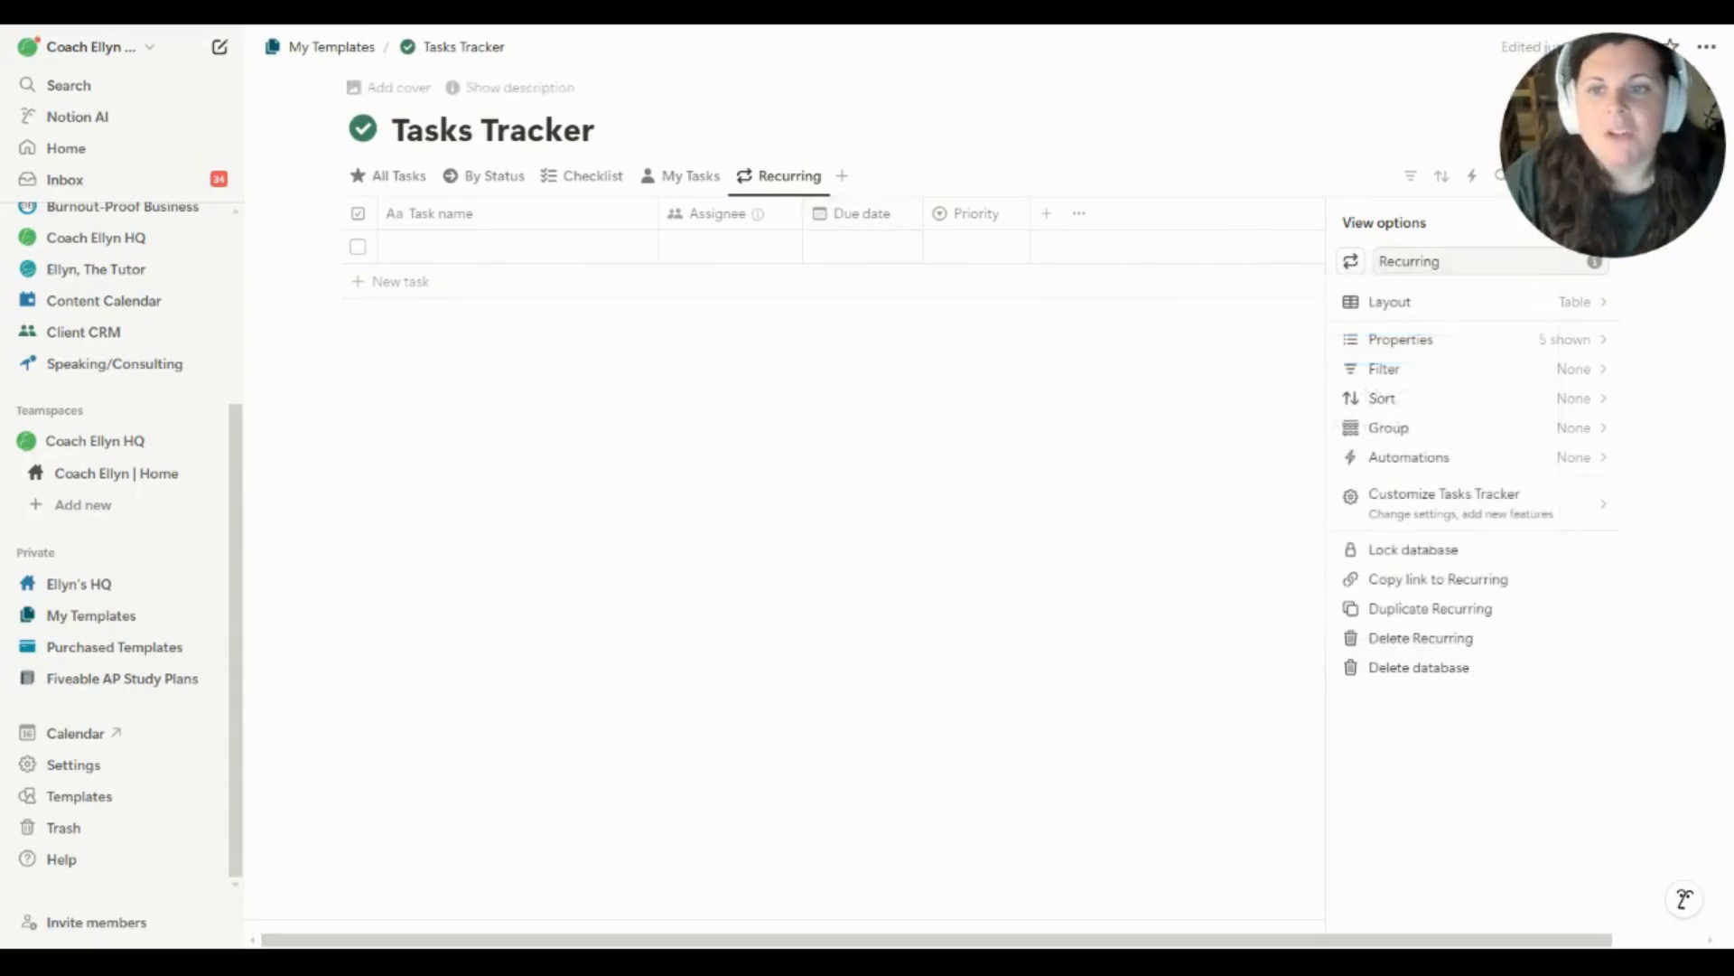
Hide the Assignee property from the Recurring view and close the view options
click(739, 226)
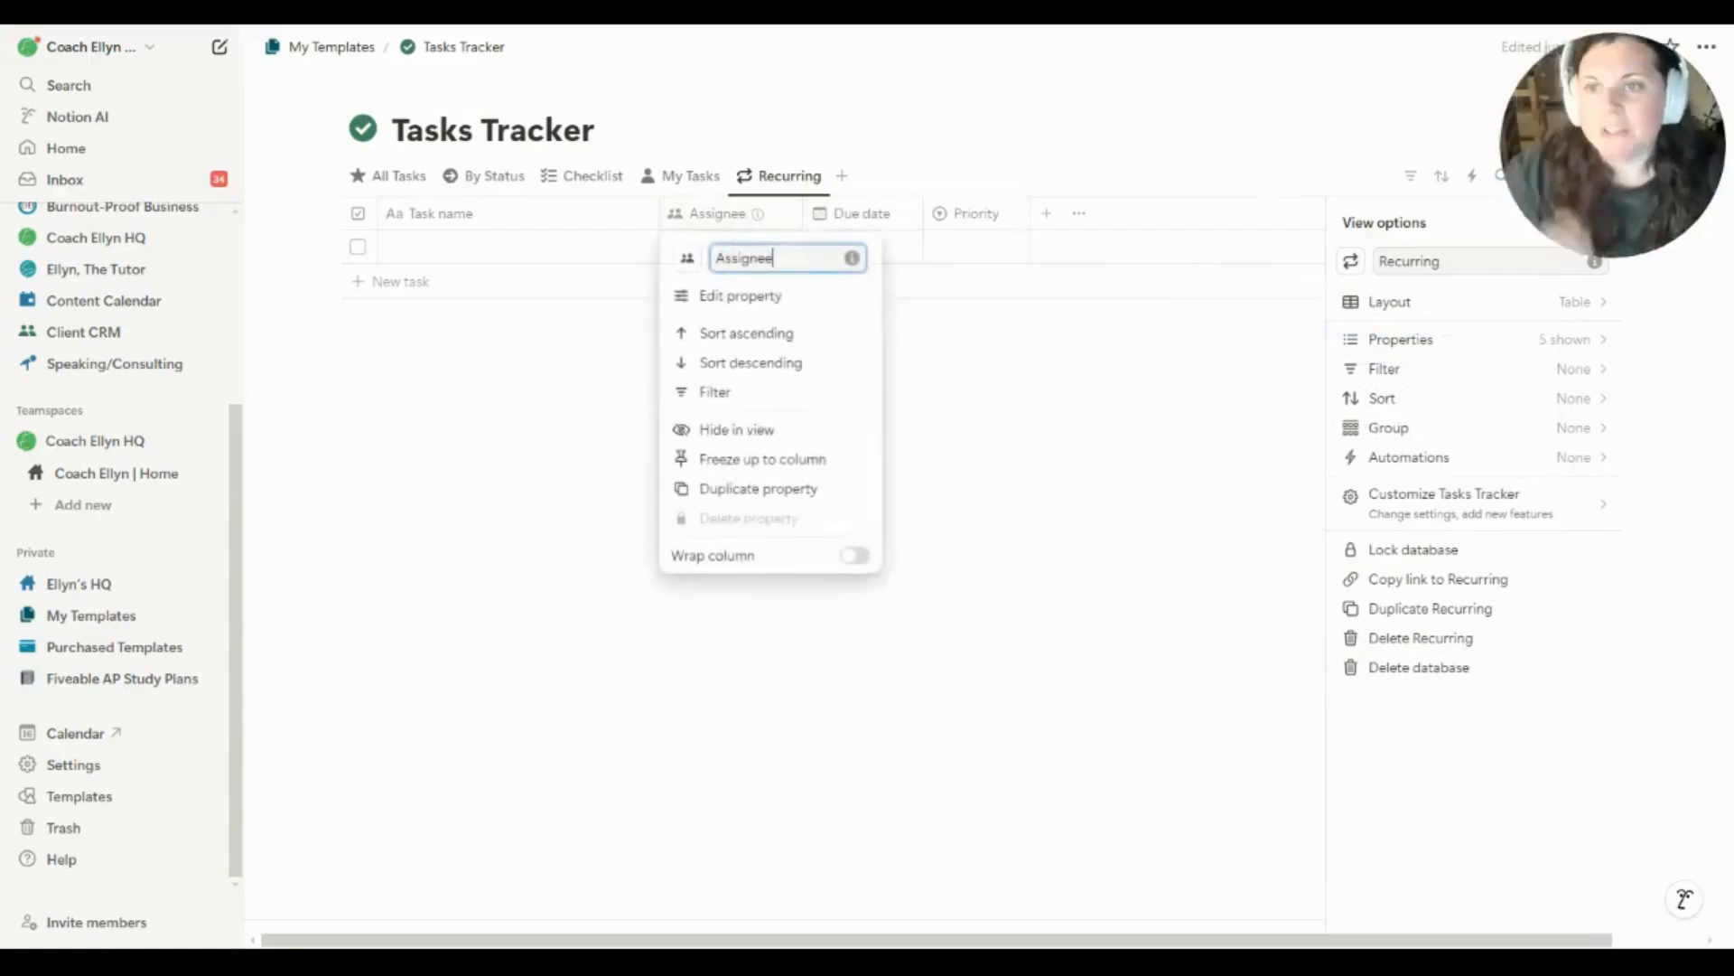
click(762, 427)
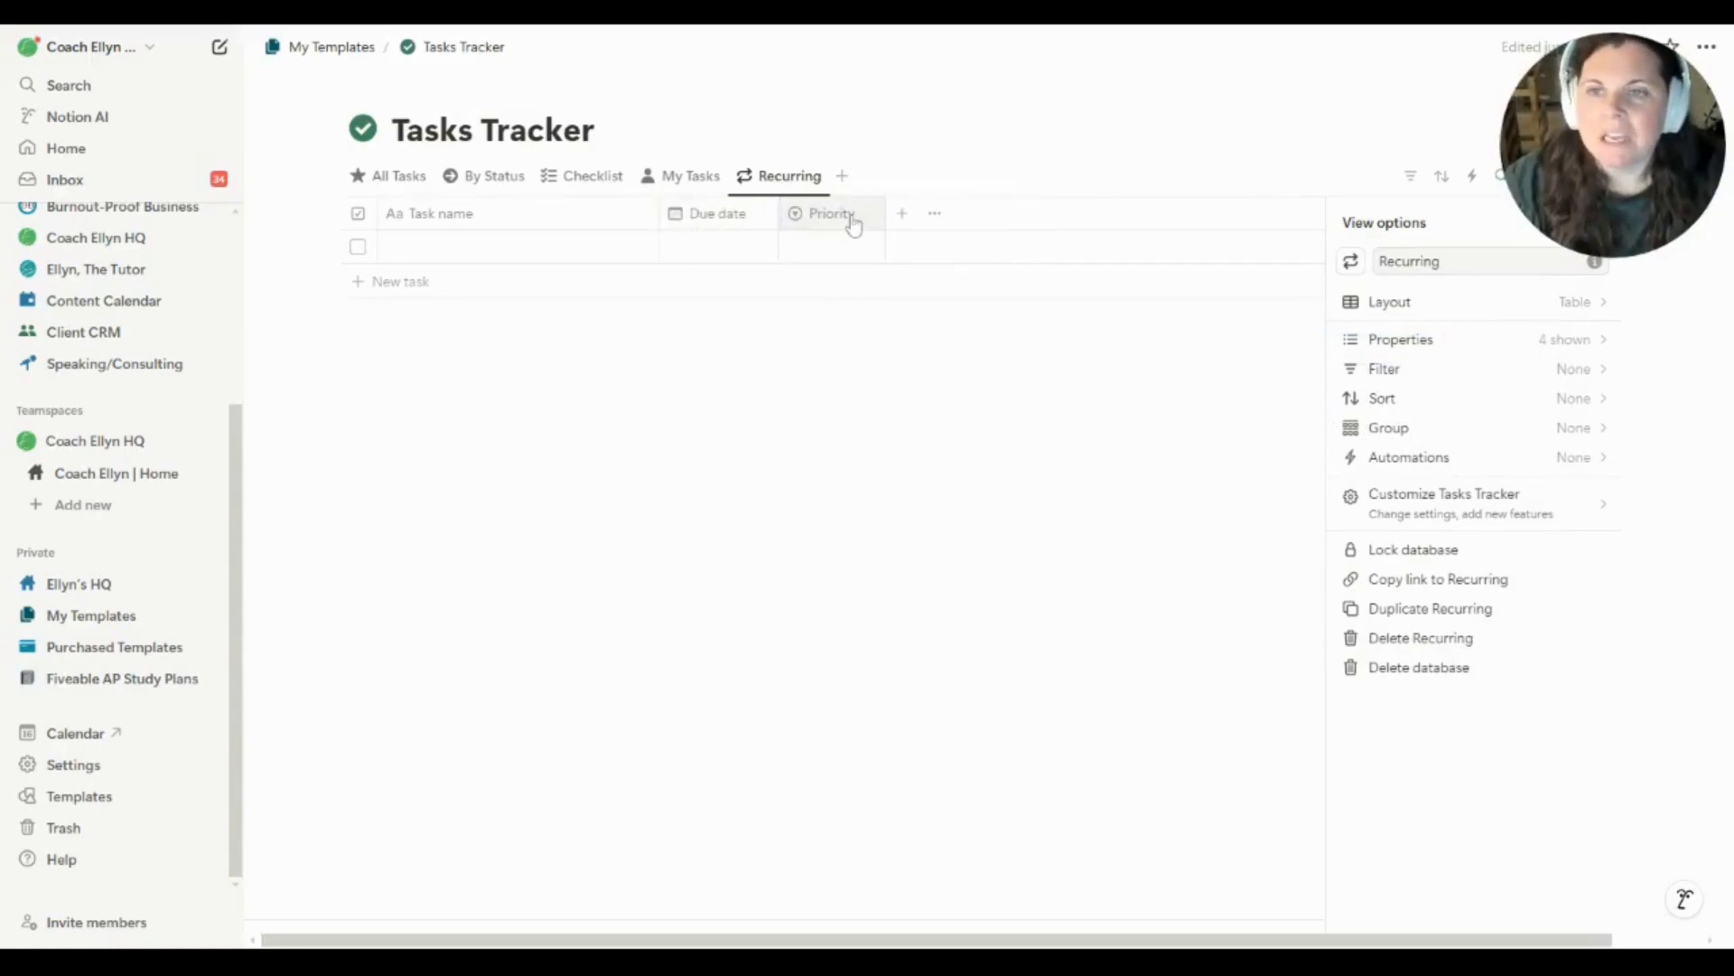
key(Escape)
Add a number property named "Repeat Every" to the Recurring view
click(905, 217)
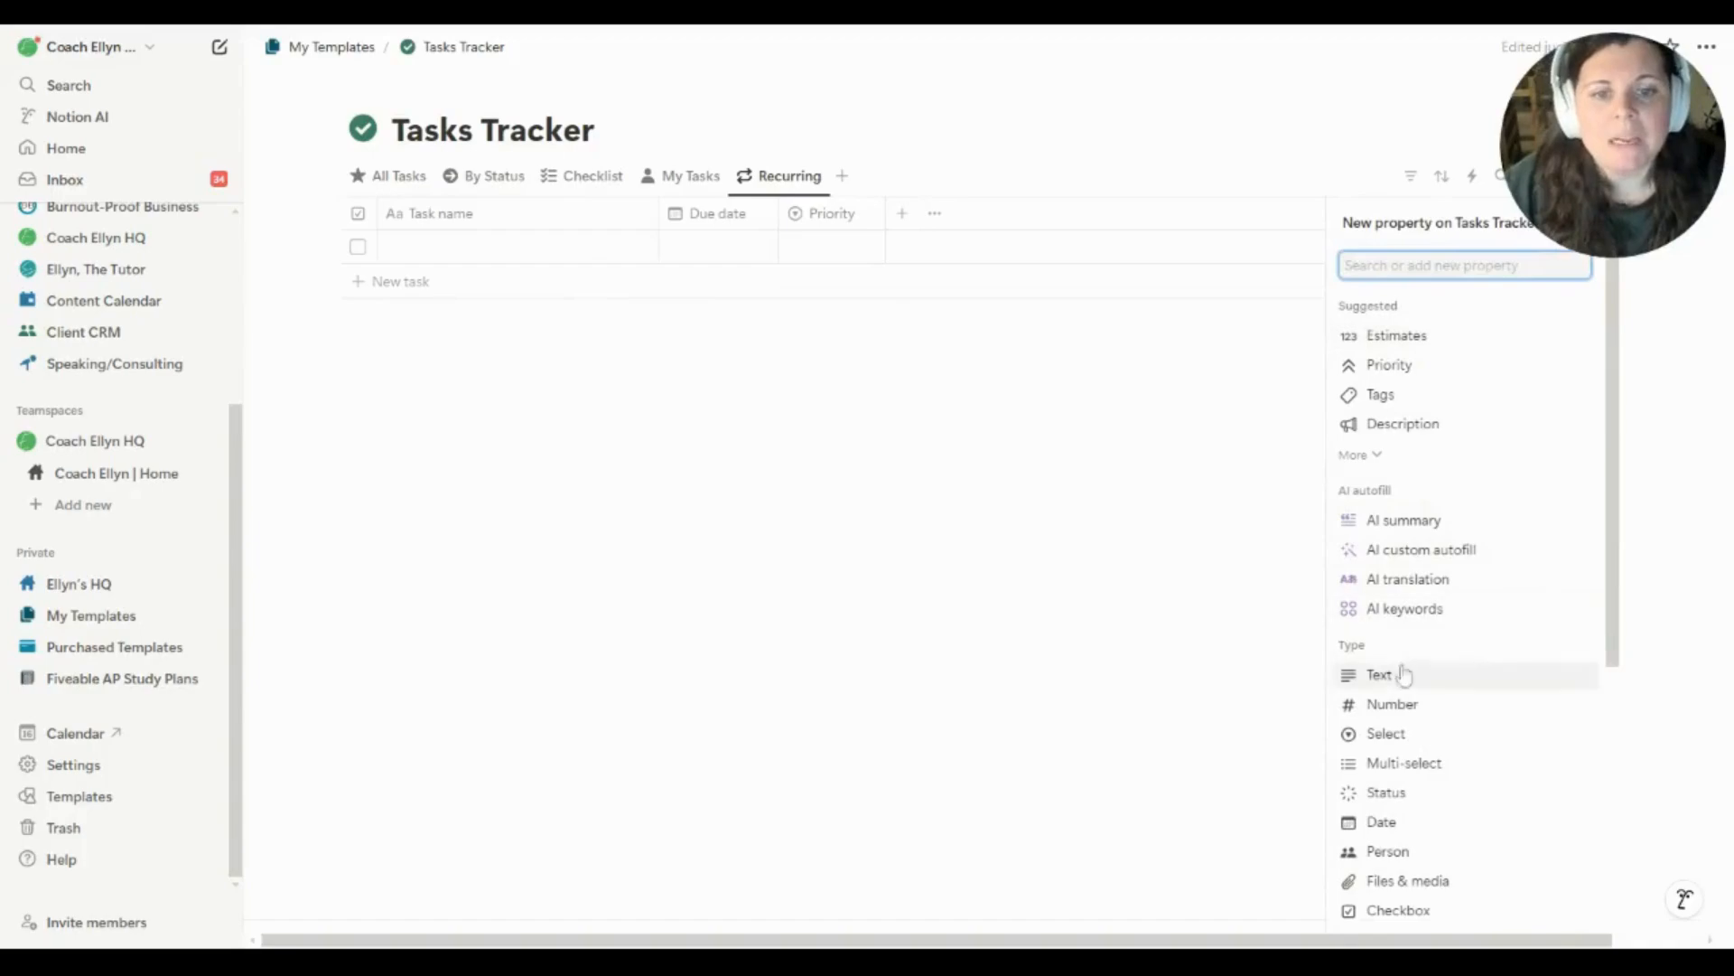
click(1409, 716)
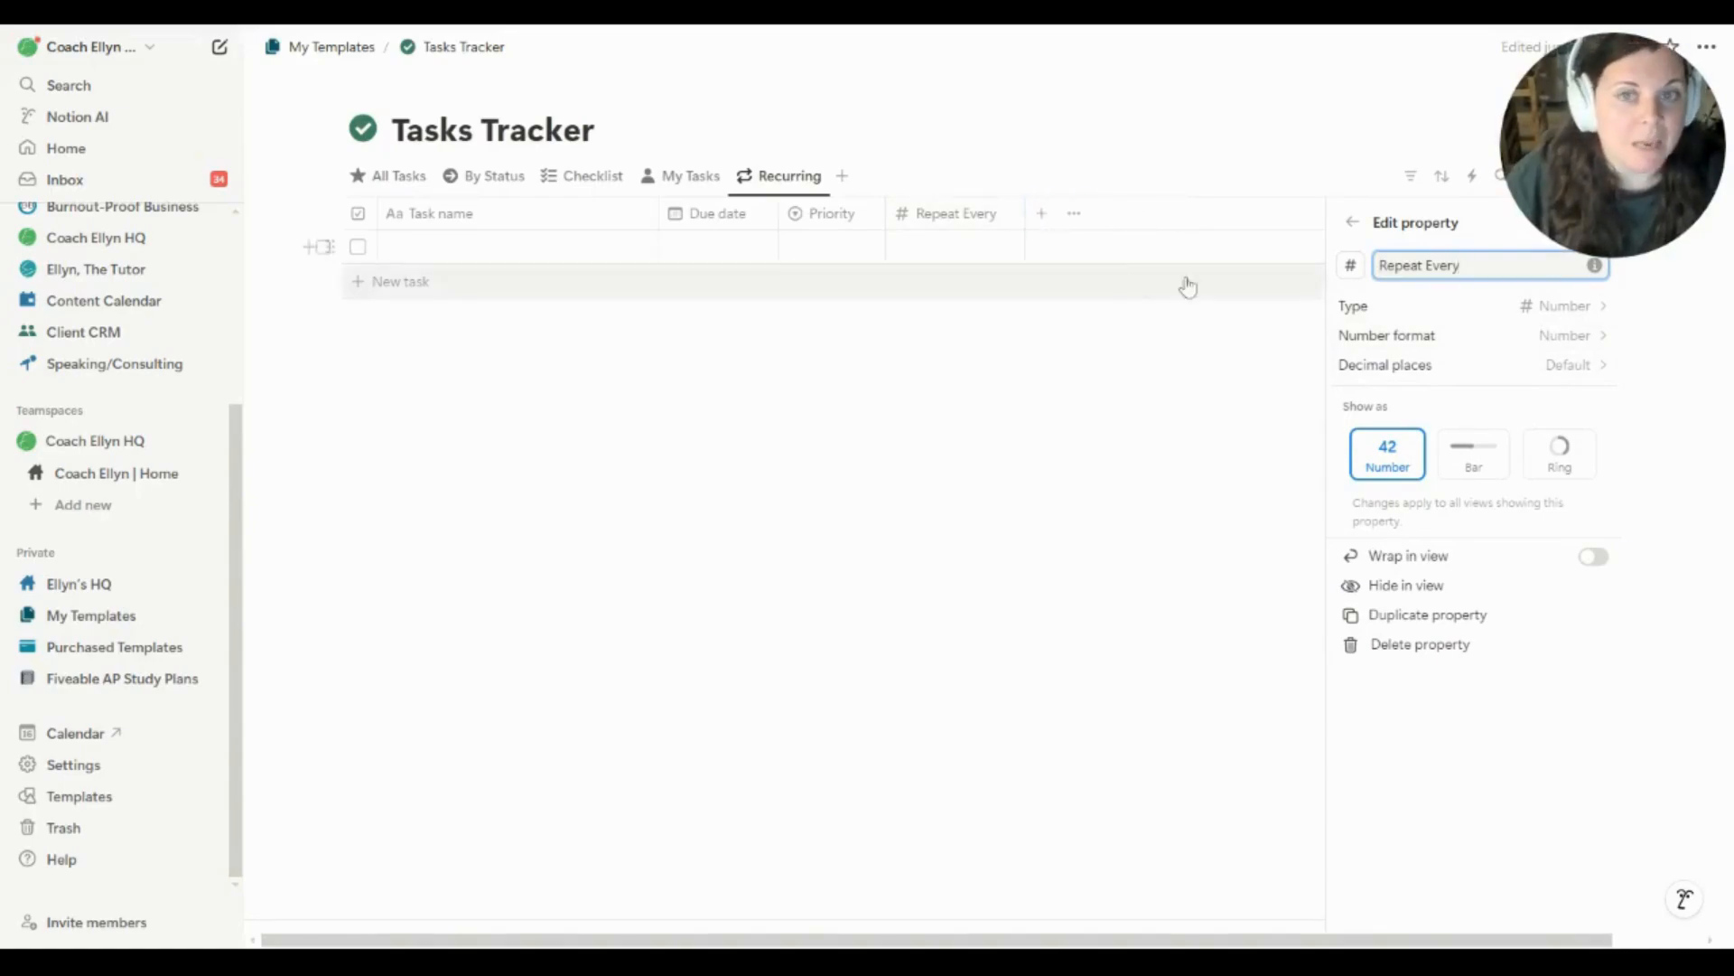
click(1040, 226)
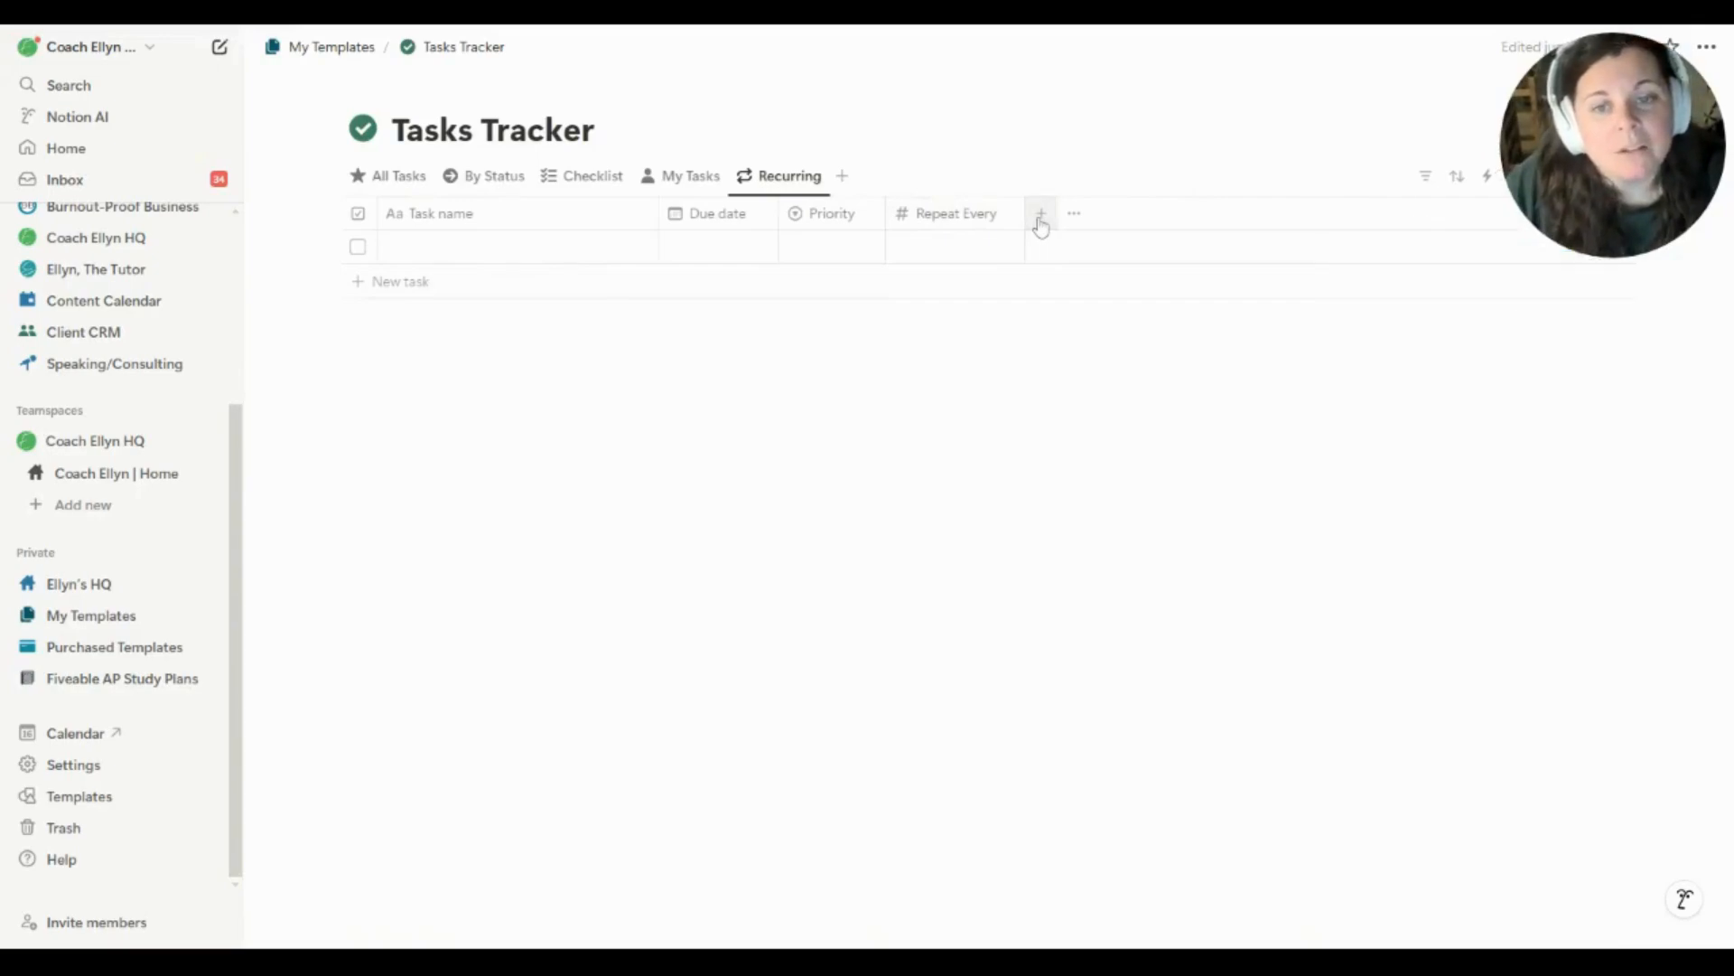
Add a checkbox property named "Recurring?" with the arrows repeat icon and narrow its column to icon width
click(1040, 225)
scroll(1459, 763, down, 2)
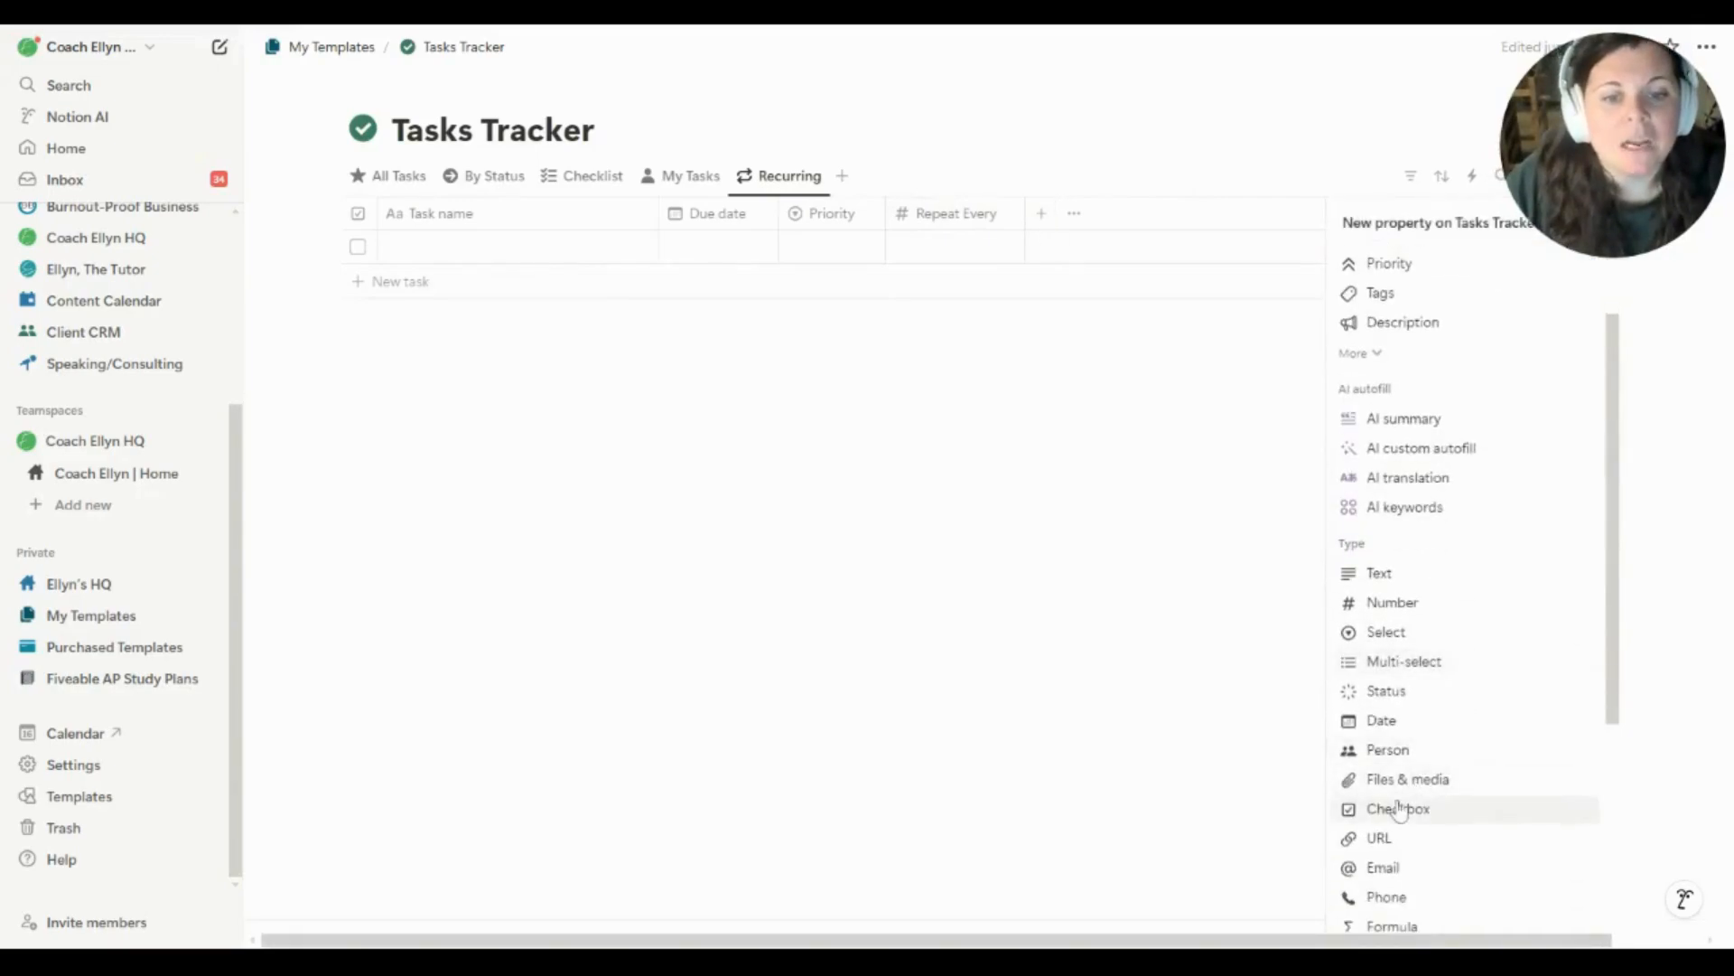
click(1401, 804)
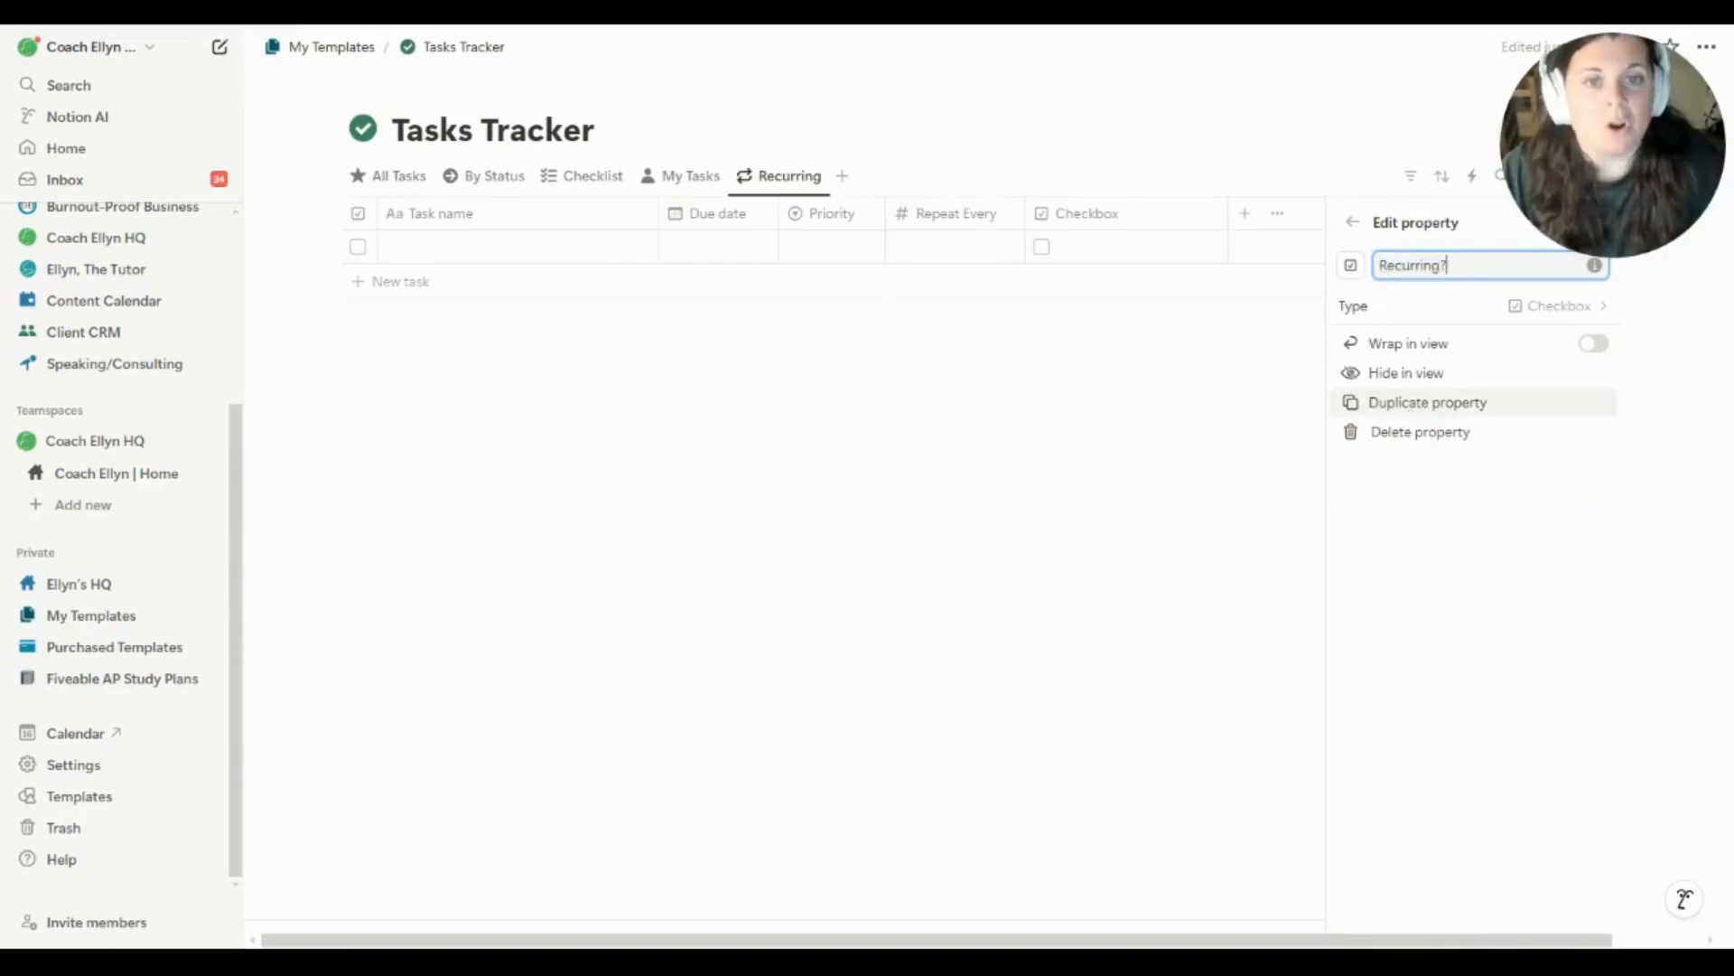
click(1353, 268)
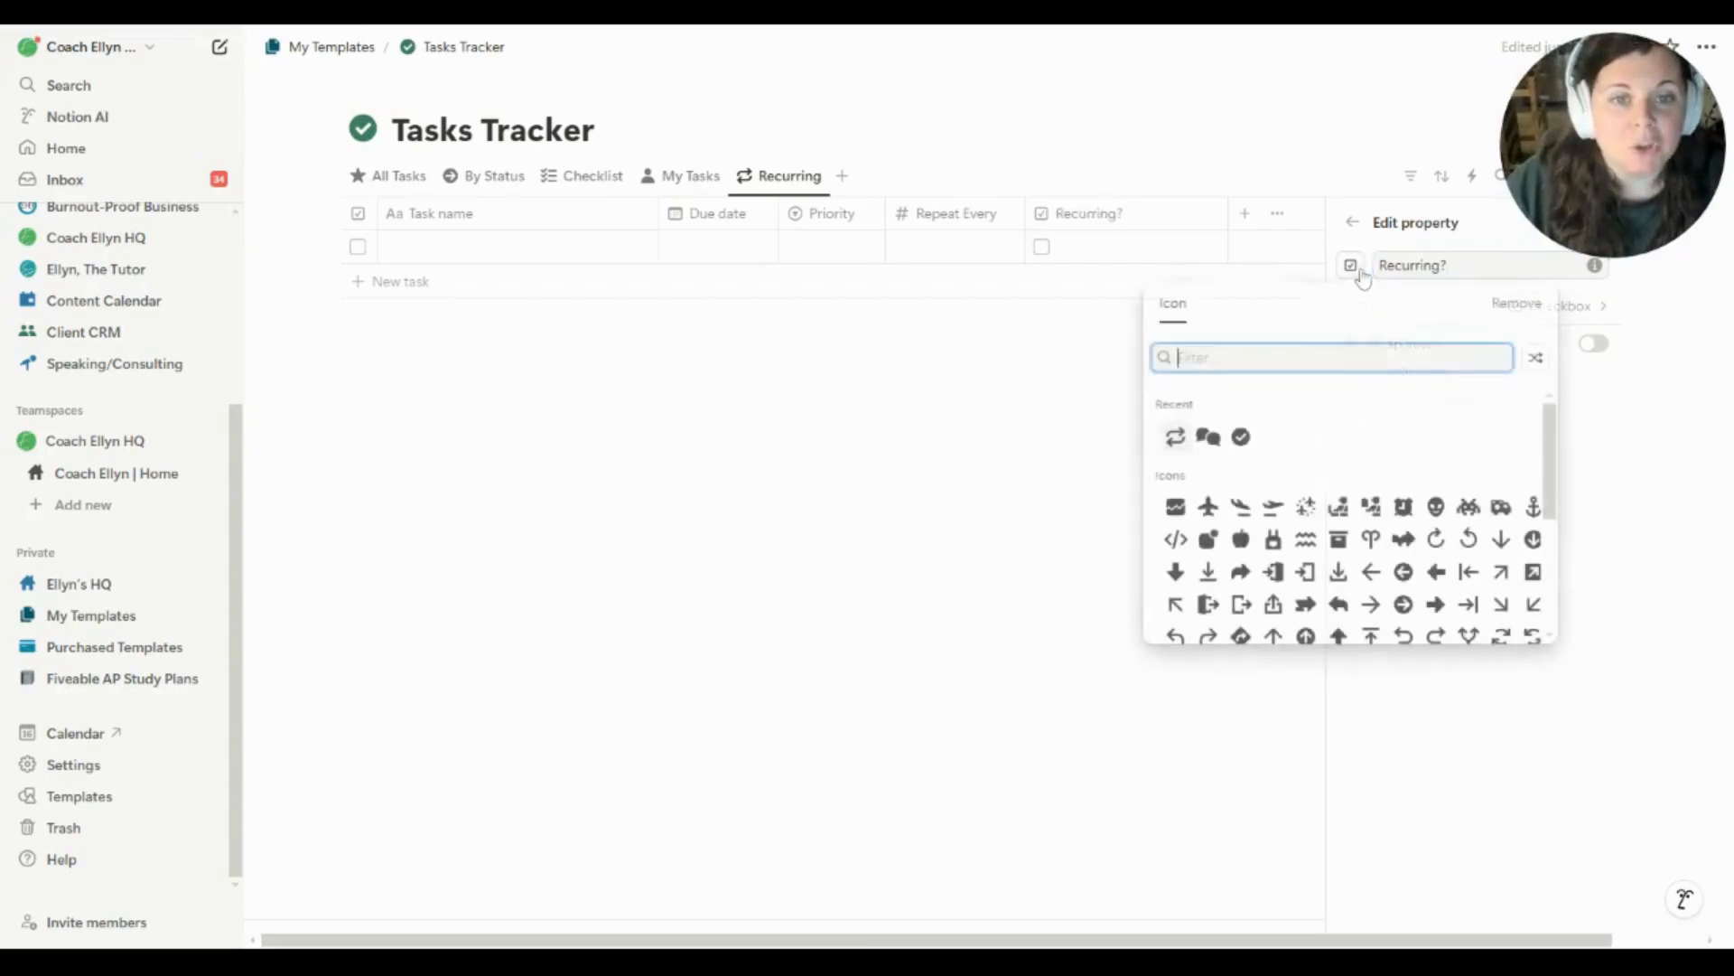
click(1176, 438)
key(Escape)
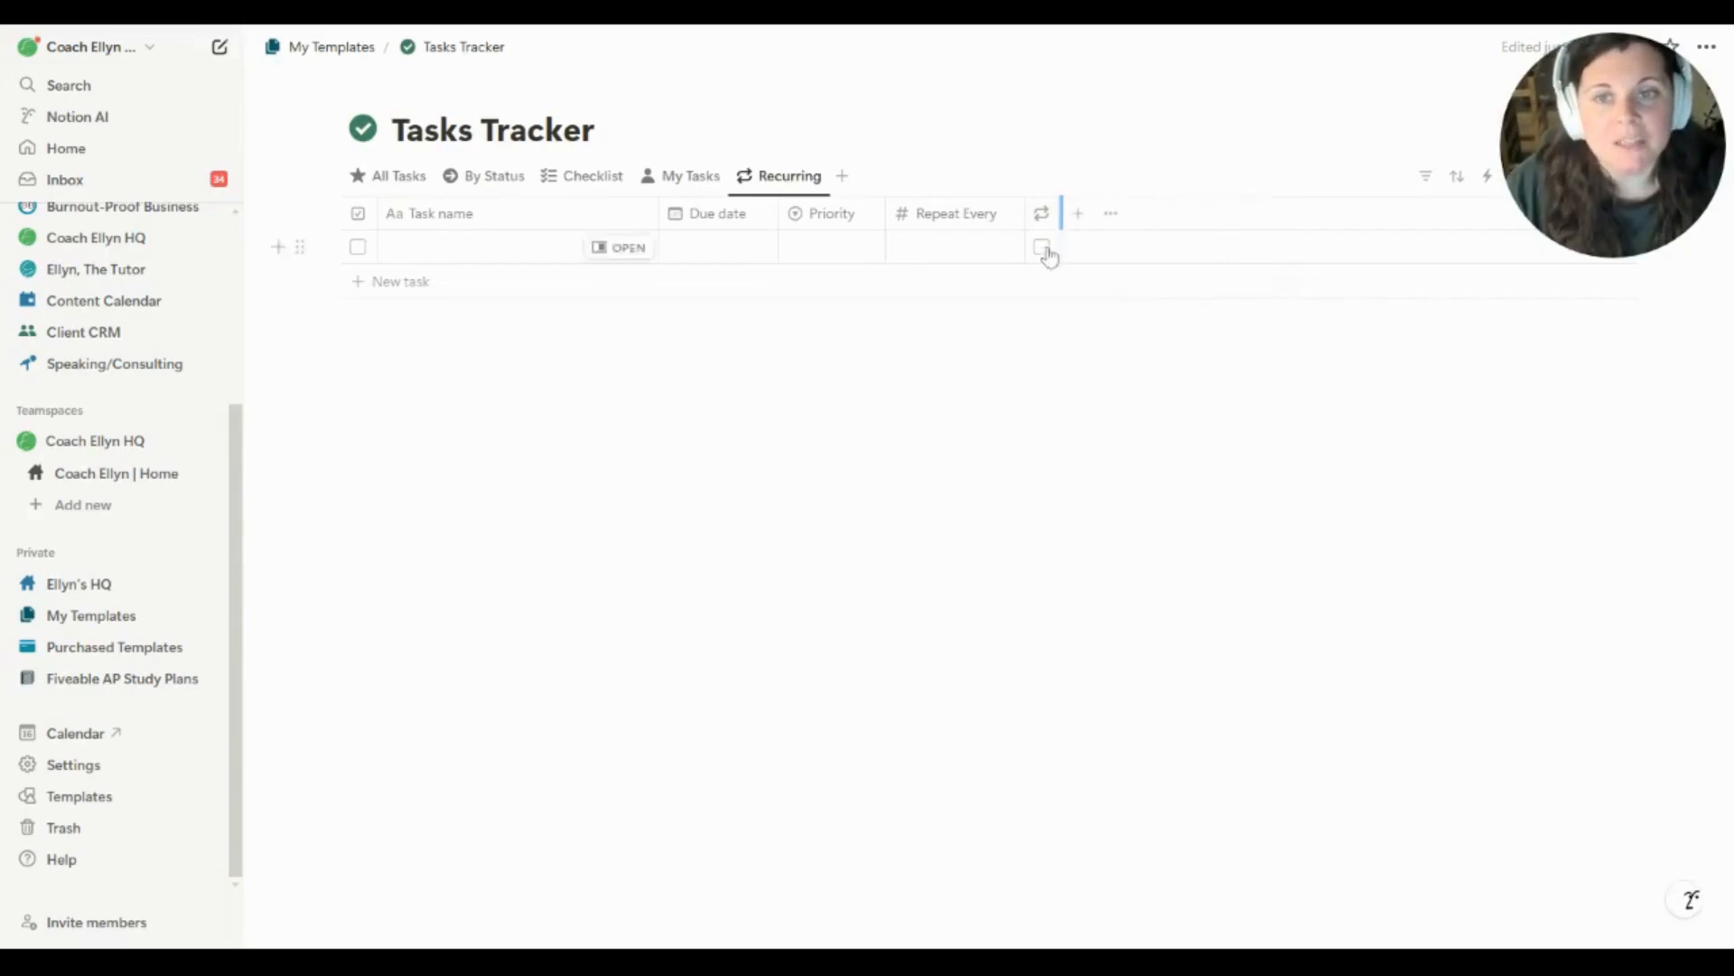
click(1045, 215)
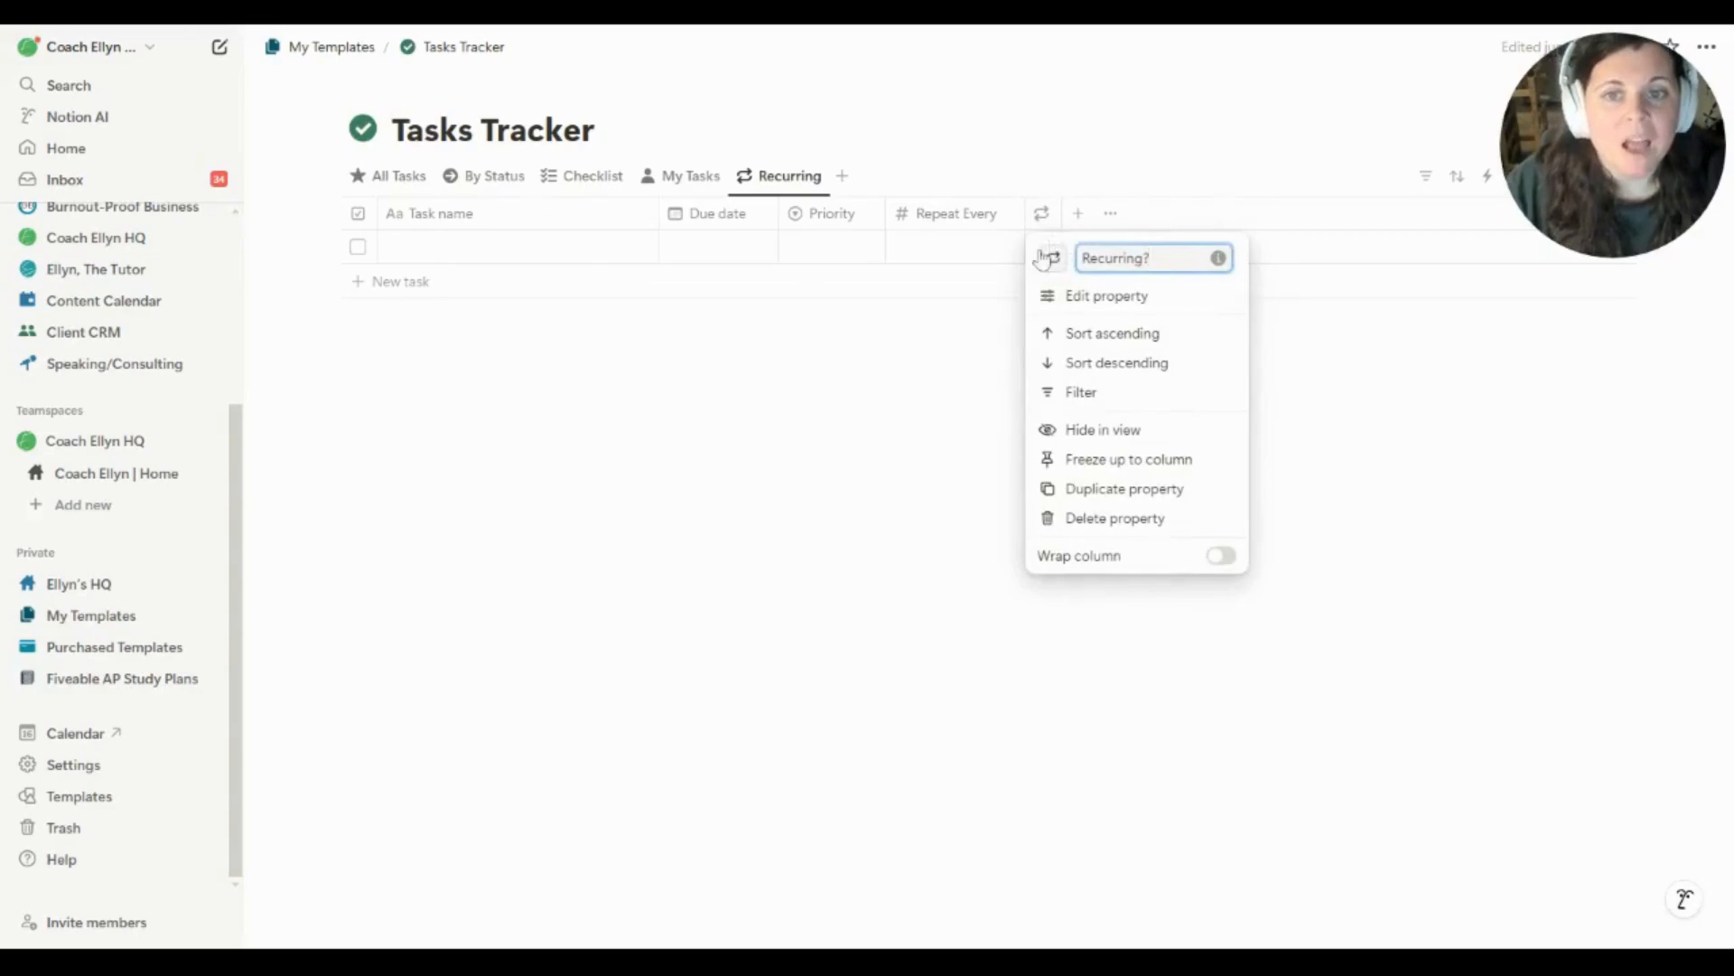
click(1060, 163)
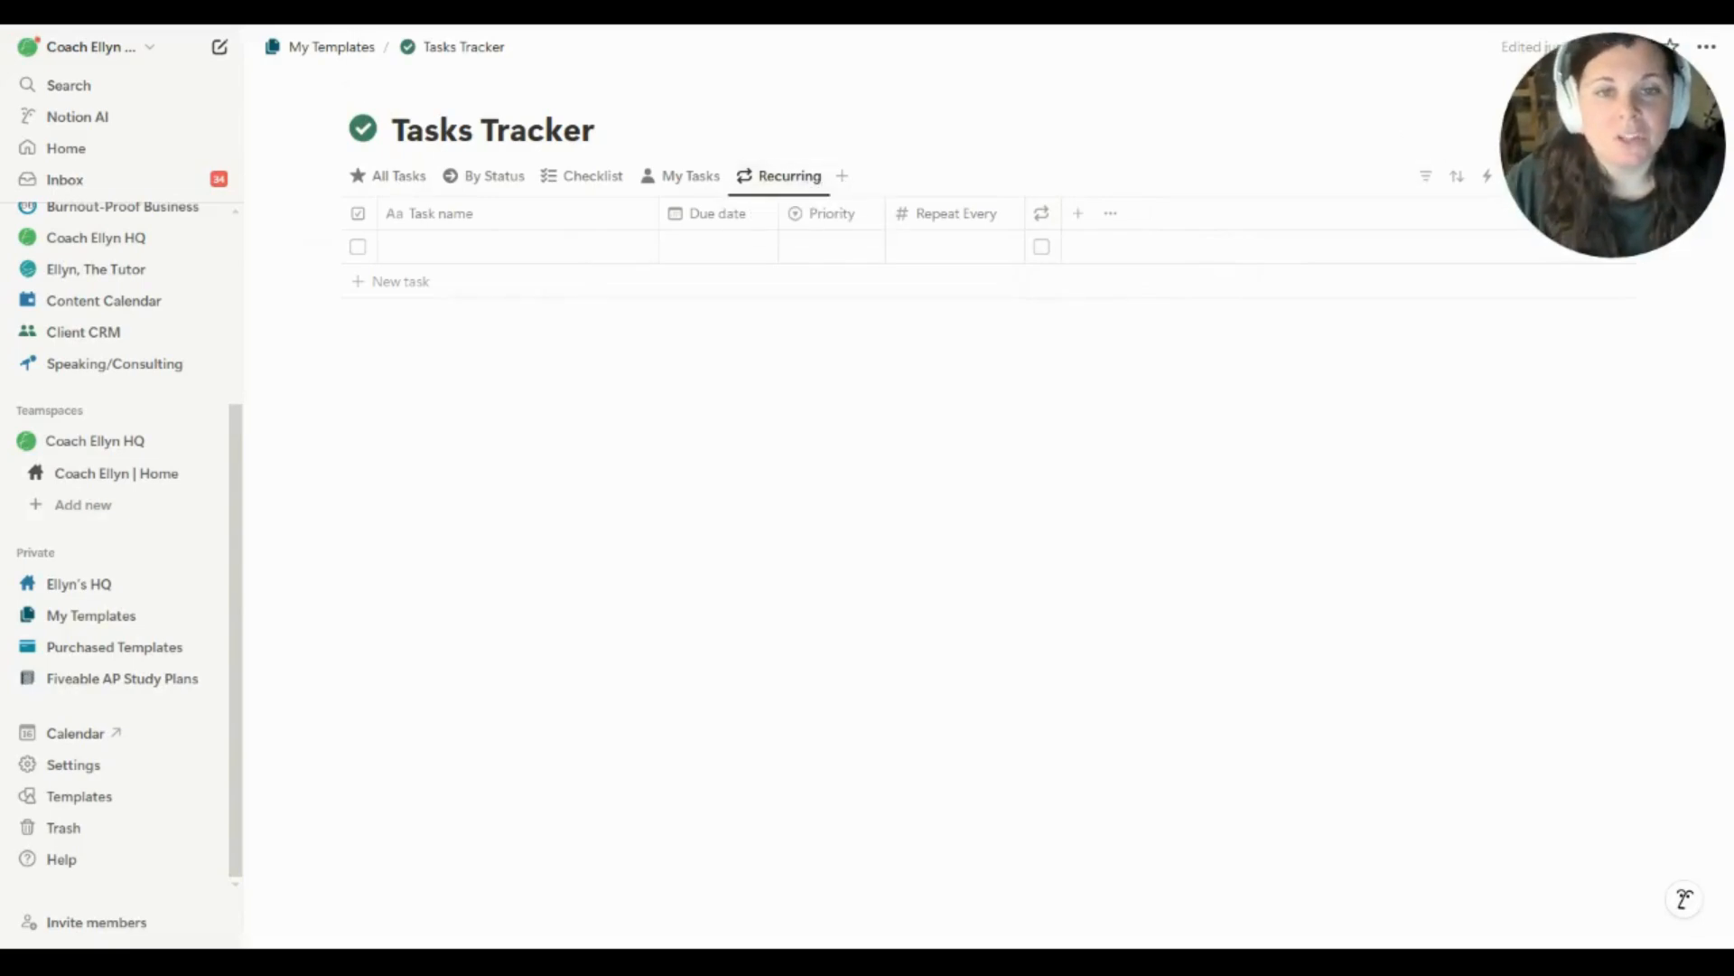
Filter the Recurring view to tasks with Recurring? checked, with the filter bar hidden, and compare it with All Tasks
click(1426, 183)
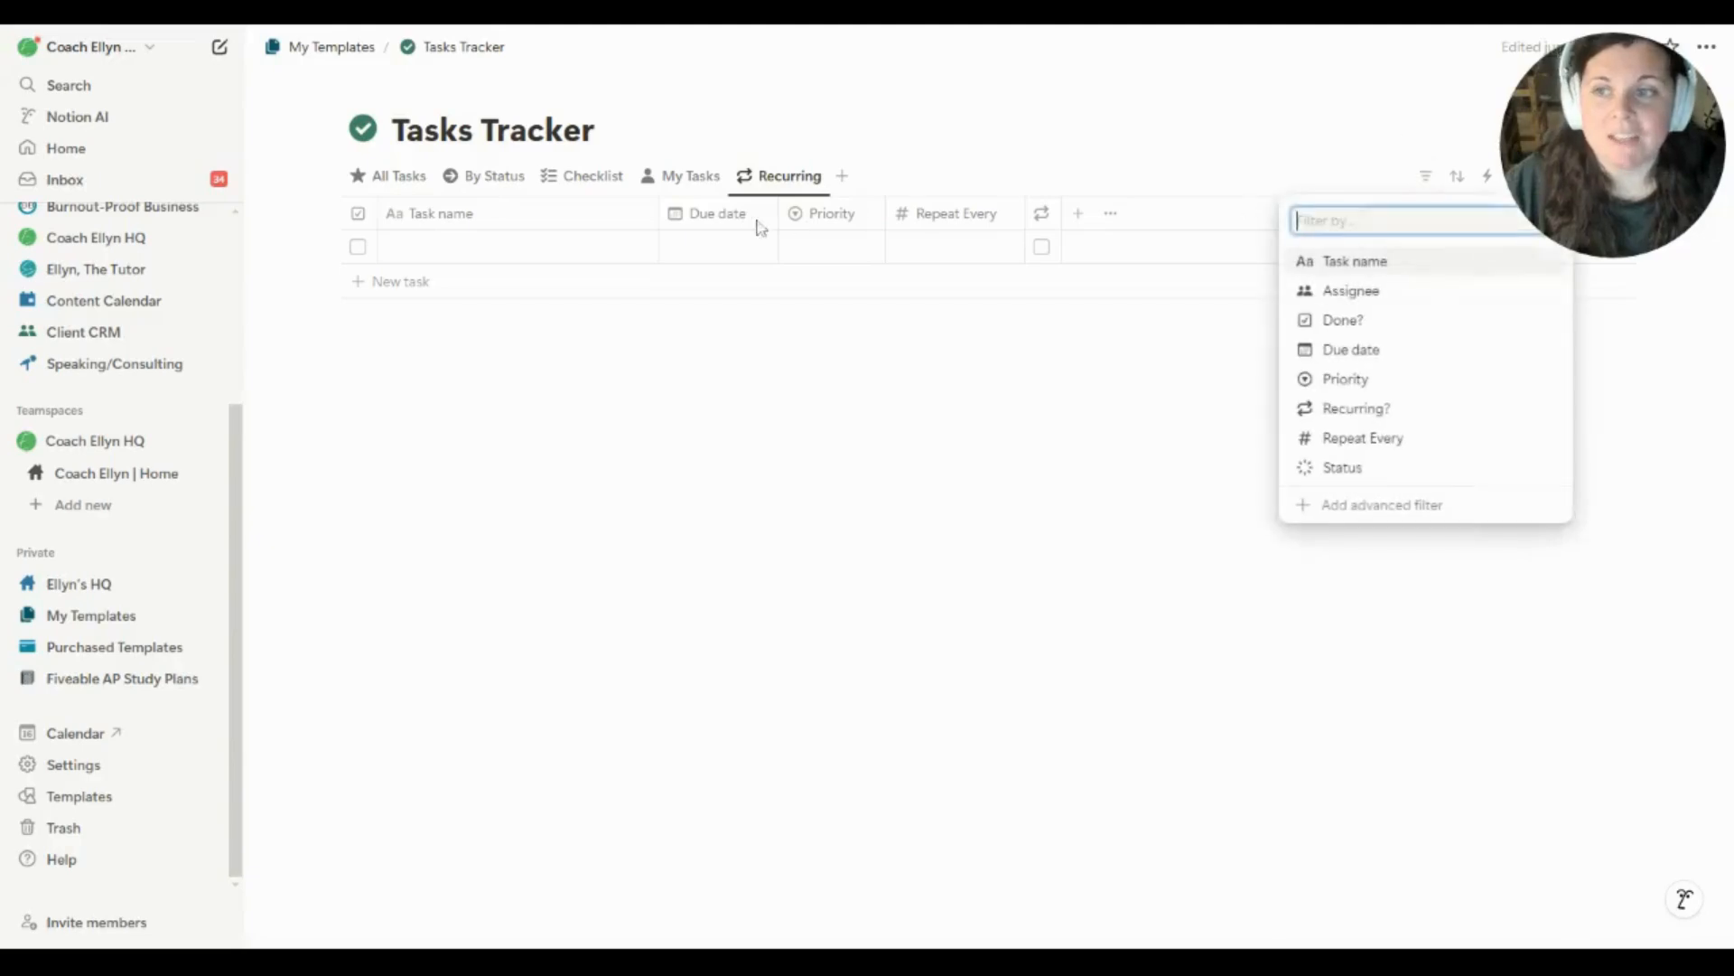
click(1389, 411)
click(391, 318)
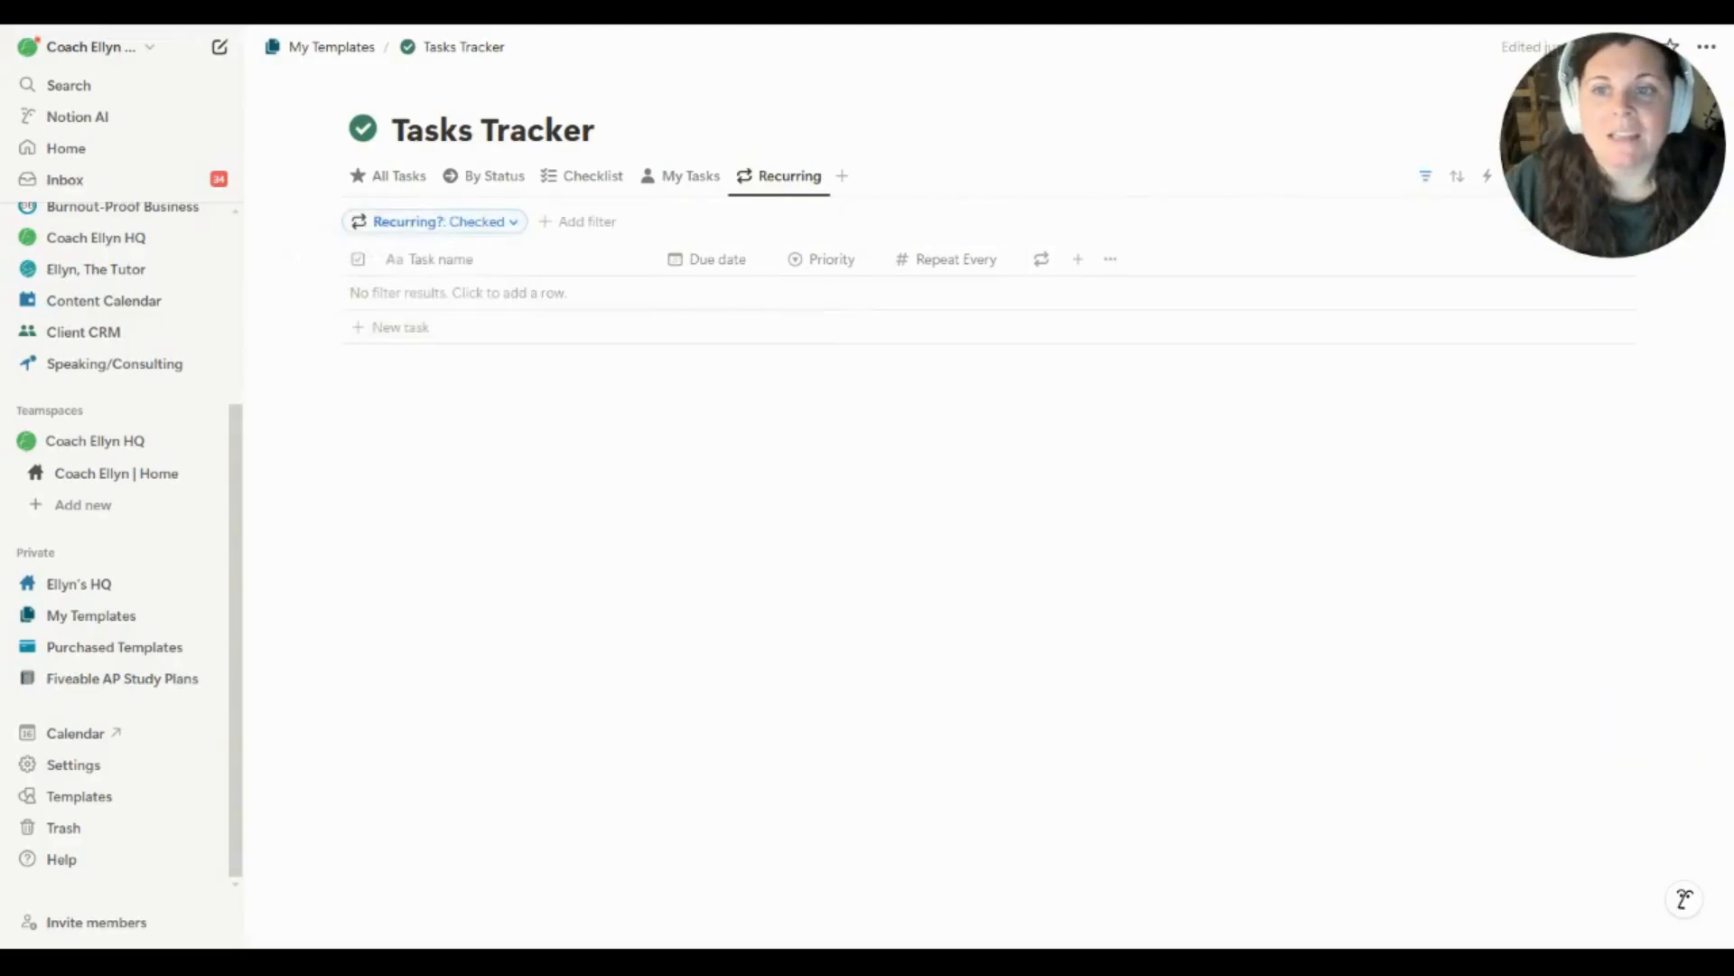
click(1426, 178)
click(388, 179)
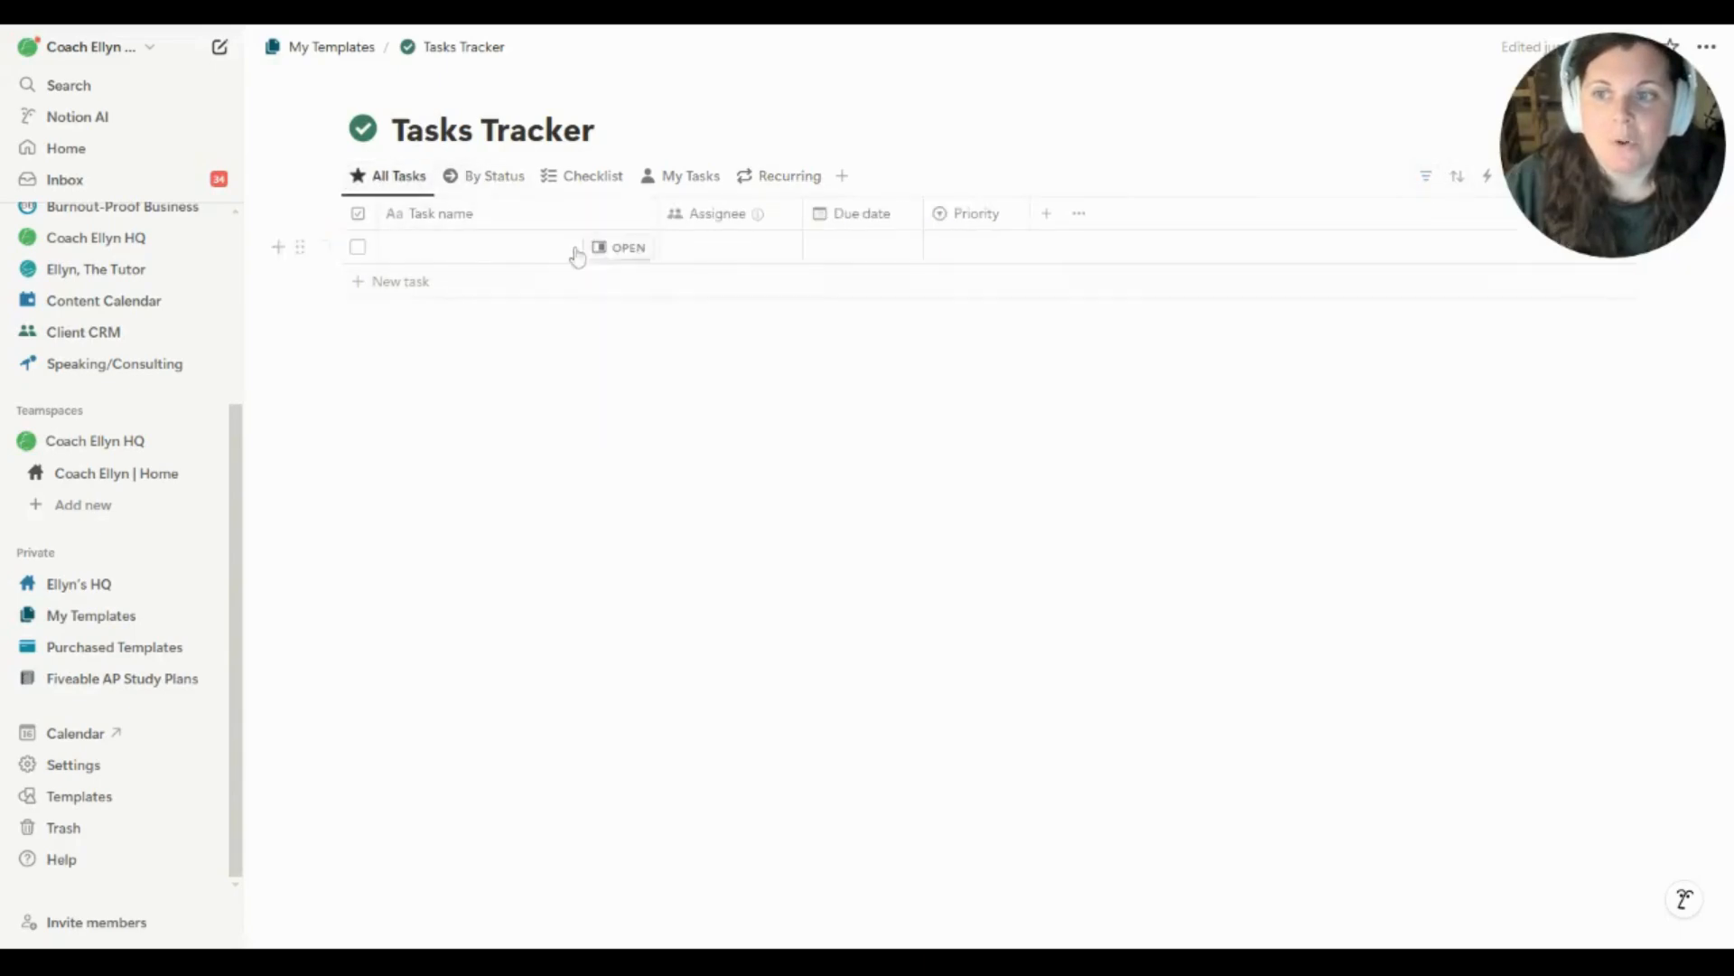
click(757, 188)
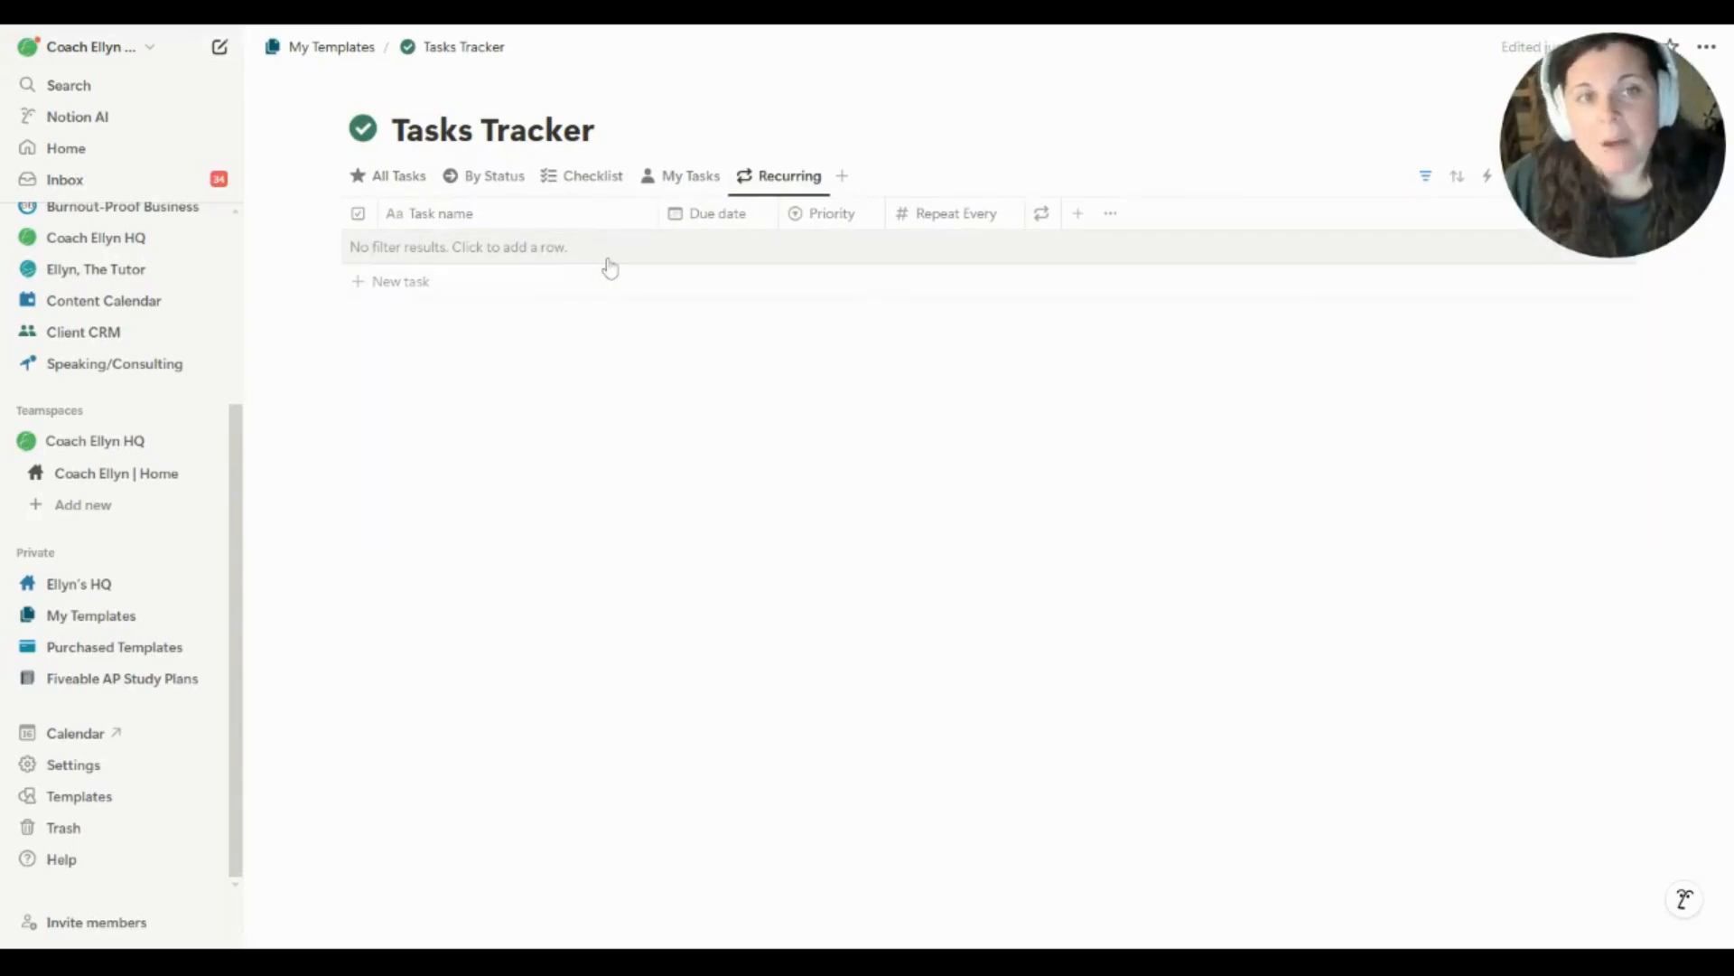
Add a task named "Check Mail" to the Recurring view with the due date 02/22/2025
click(589, 285)
text(Check)
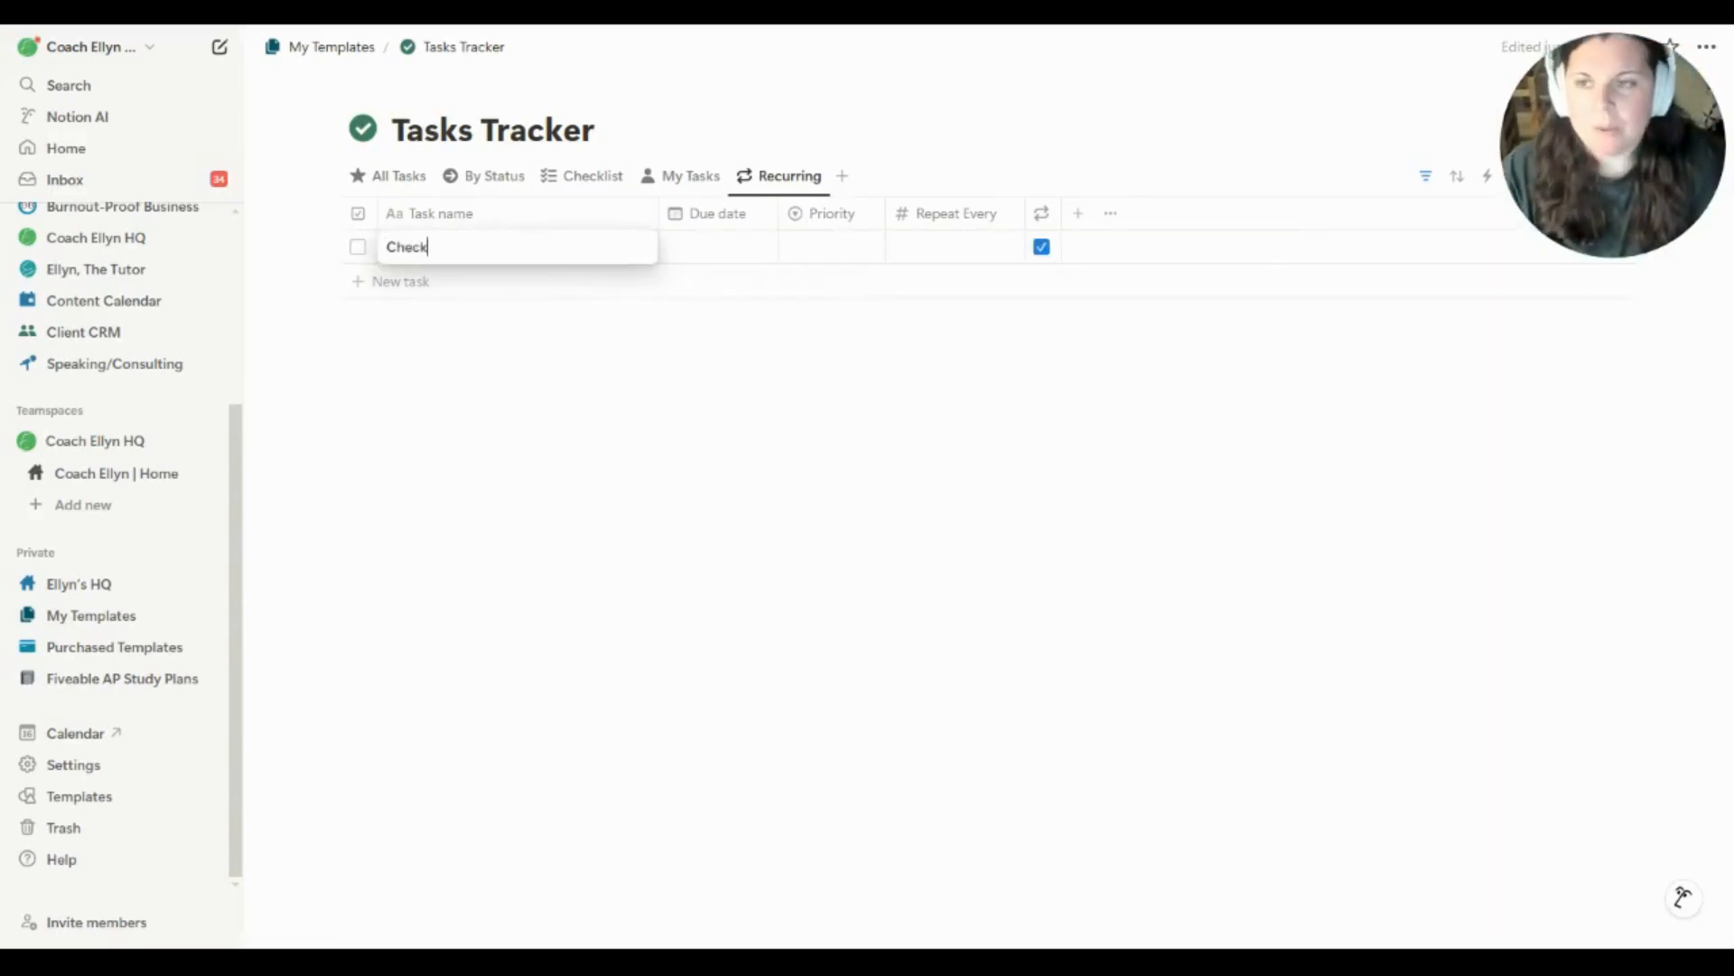
text( Mai)
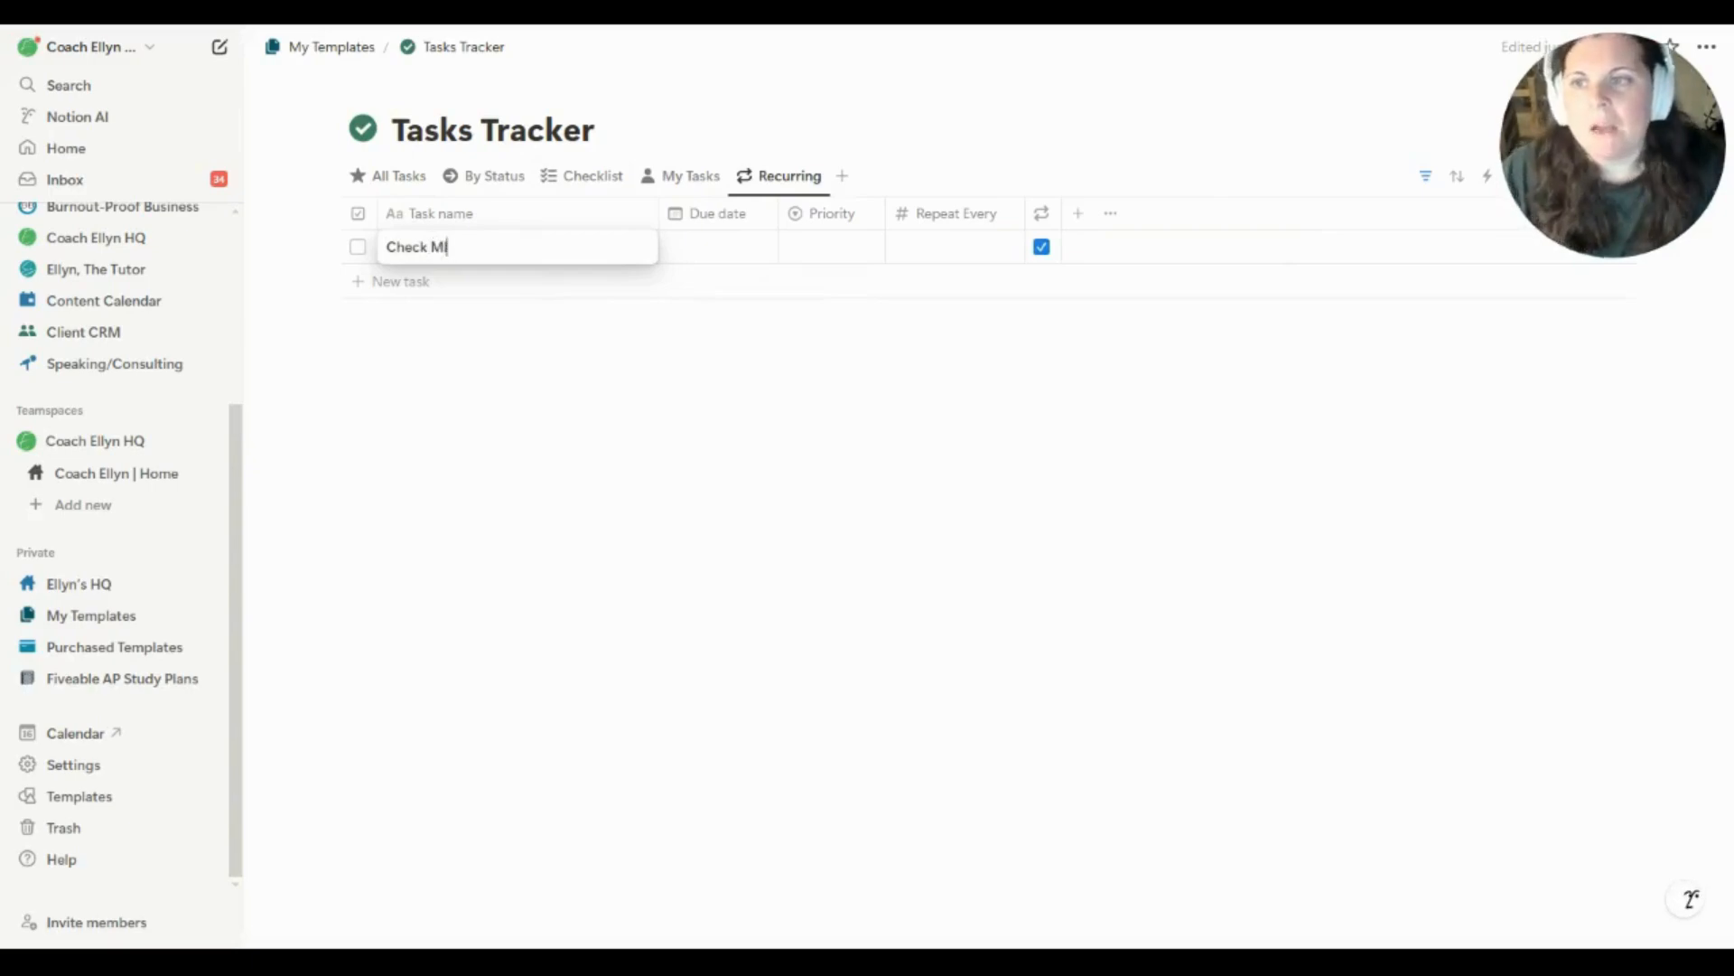
text(l)
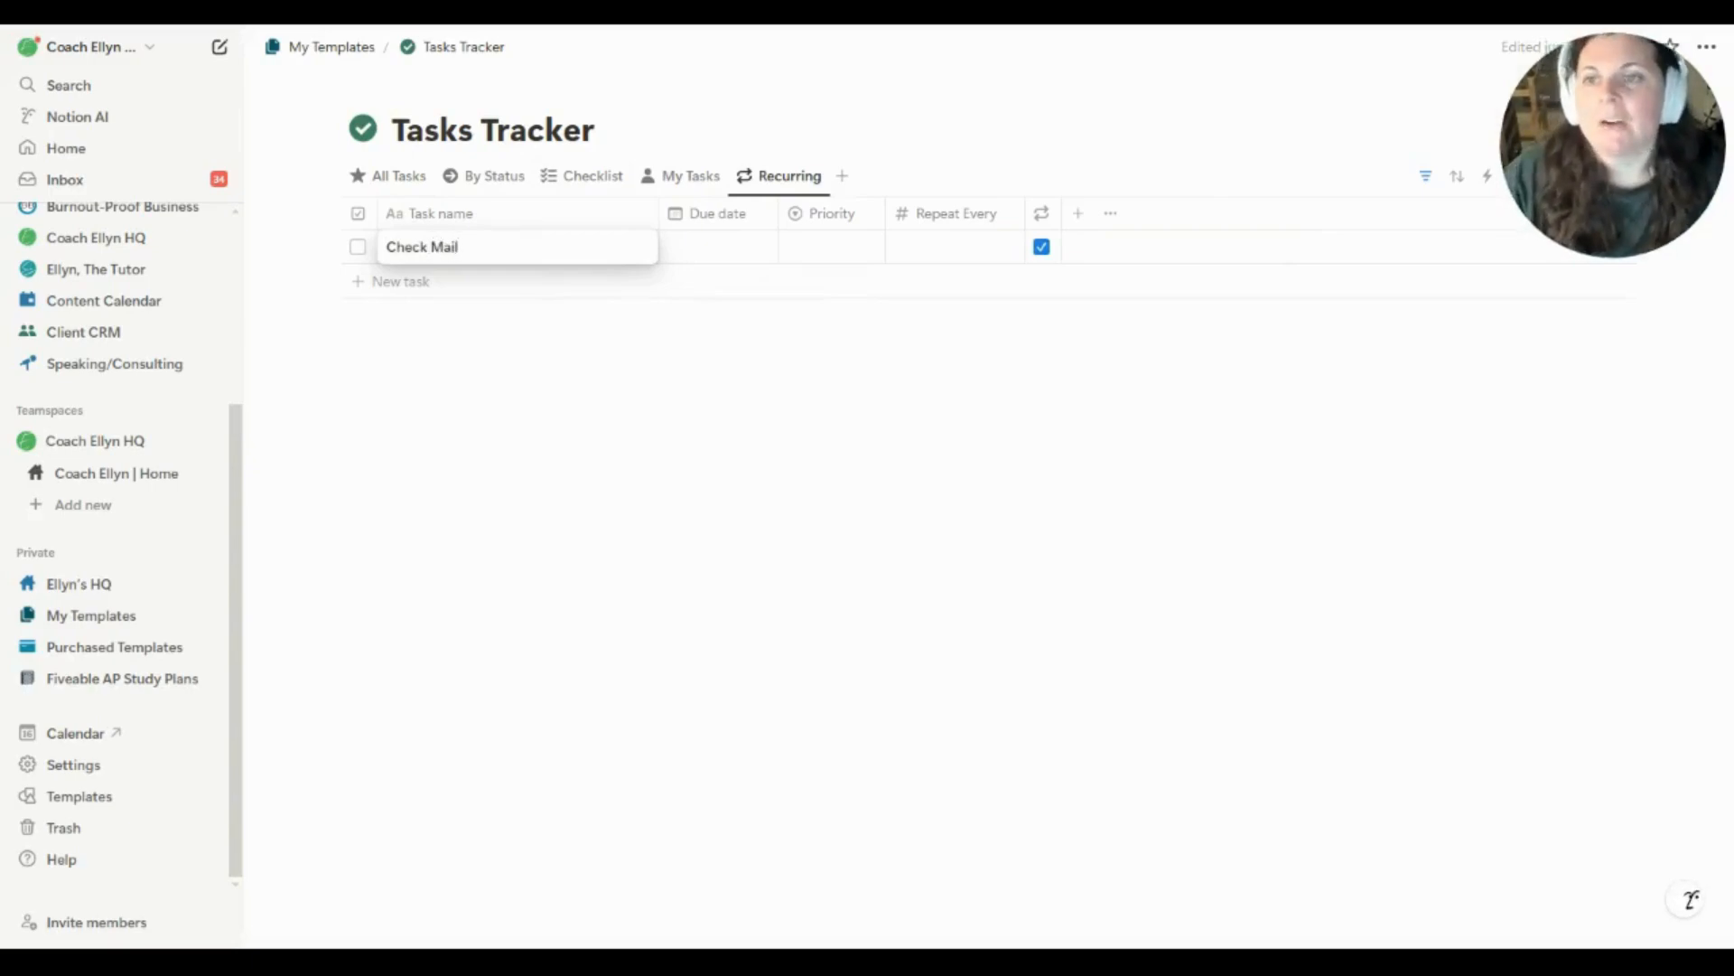
click(697, 249)
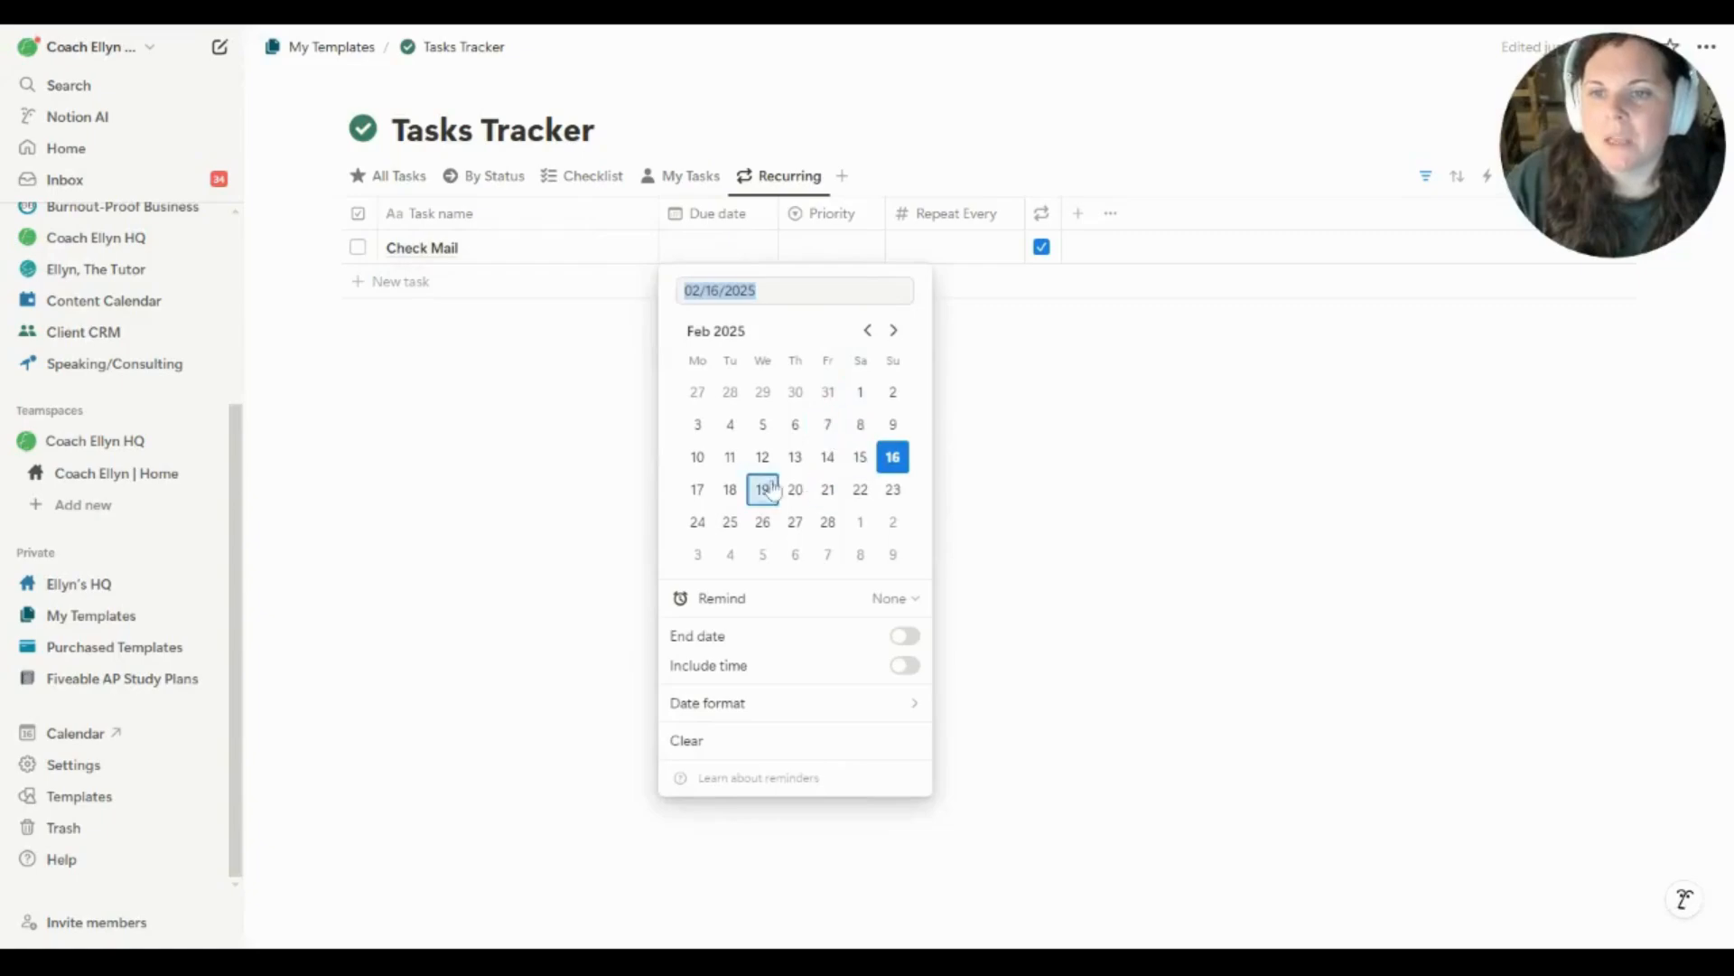
click(860, 489)
Set Check Mail's Repeat Every to 7 and add a second recurring task named "Weekly Review"
click(968, 258)
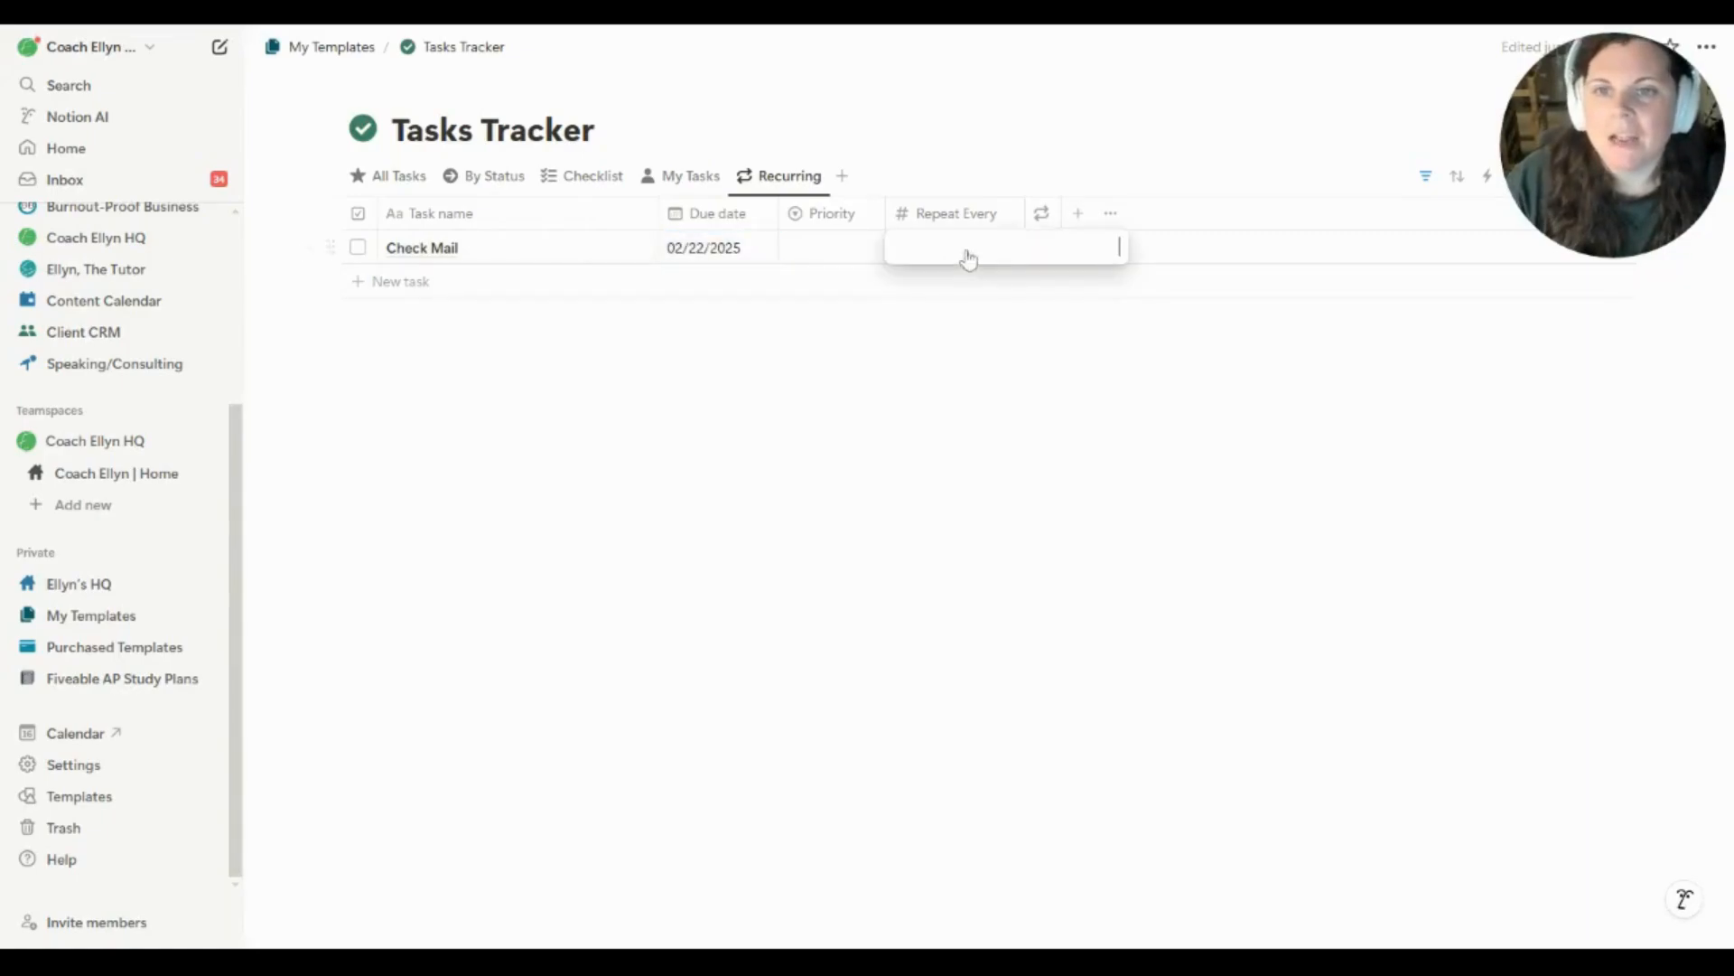
key(Return)
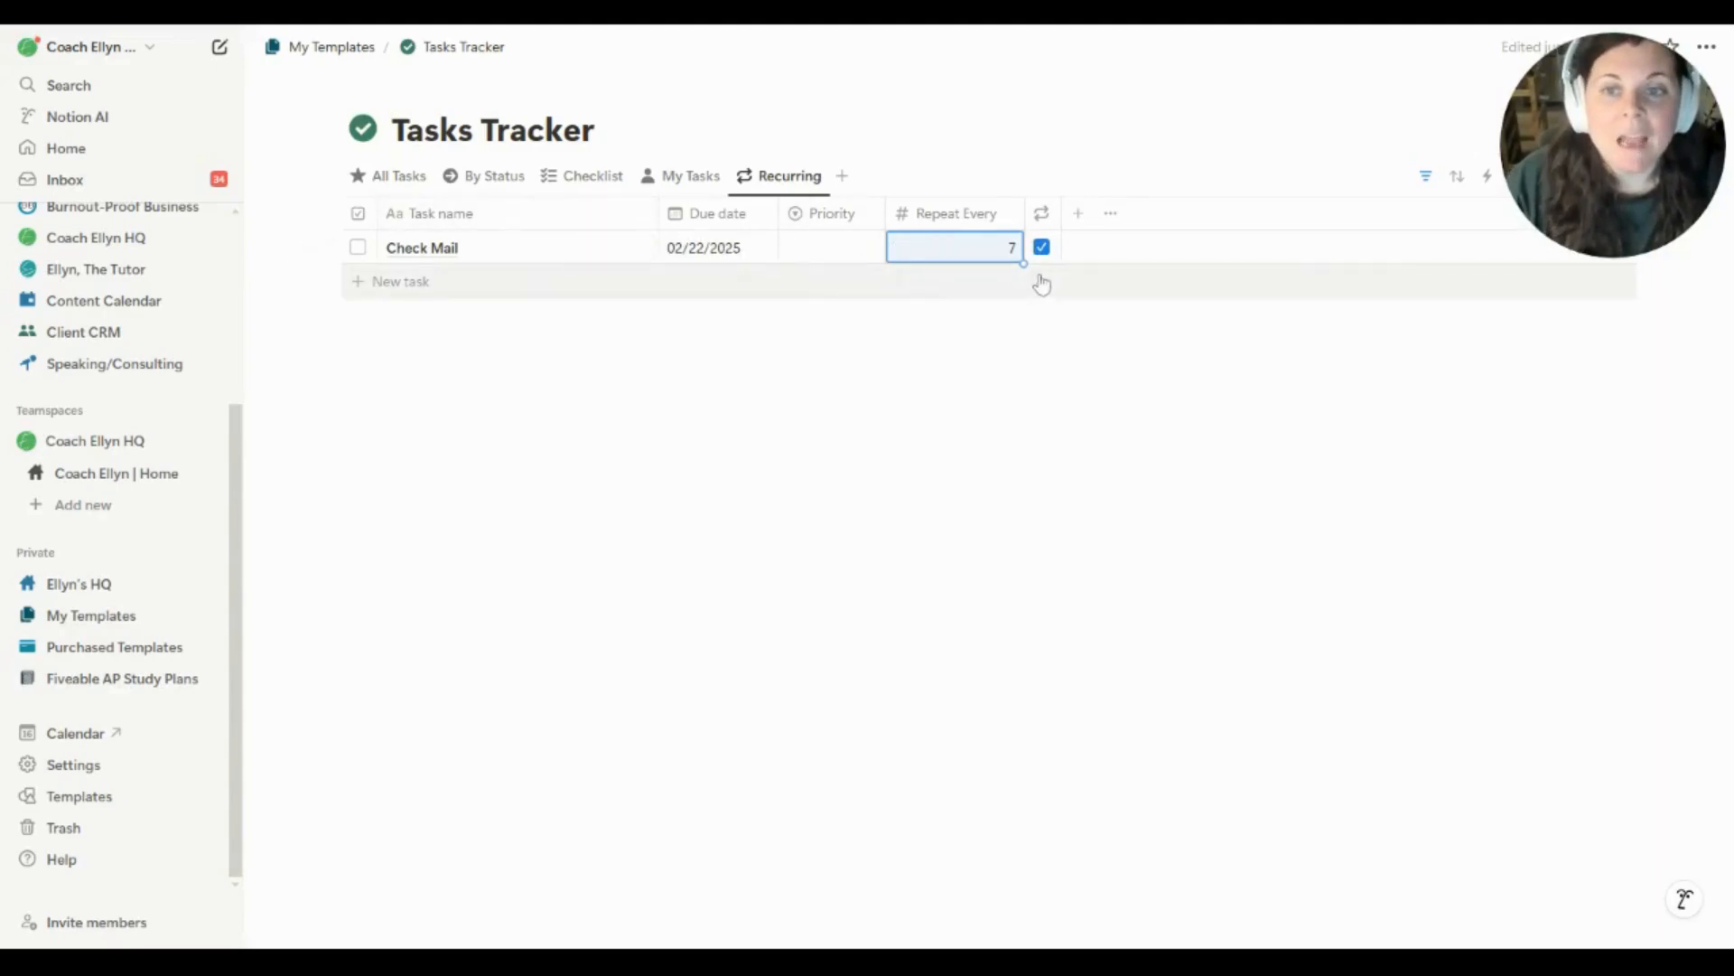
click(635, 282)
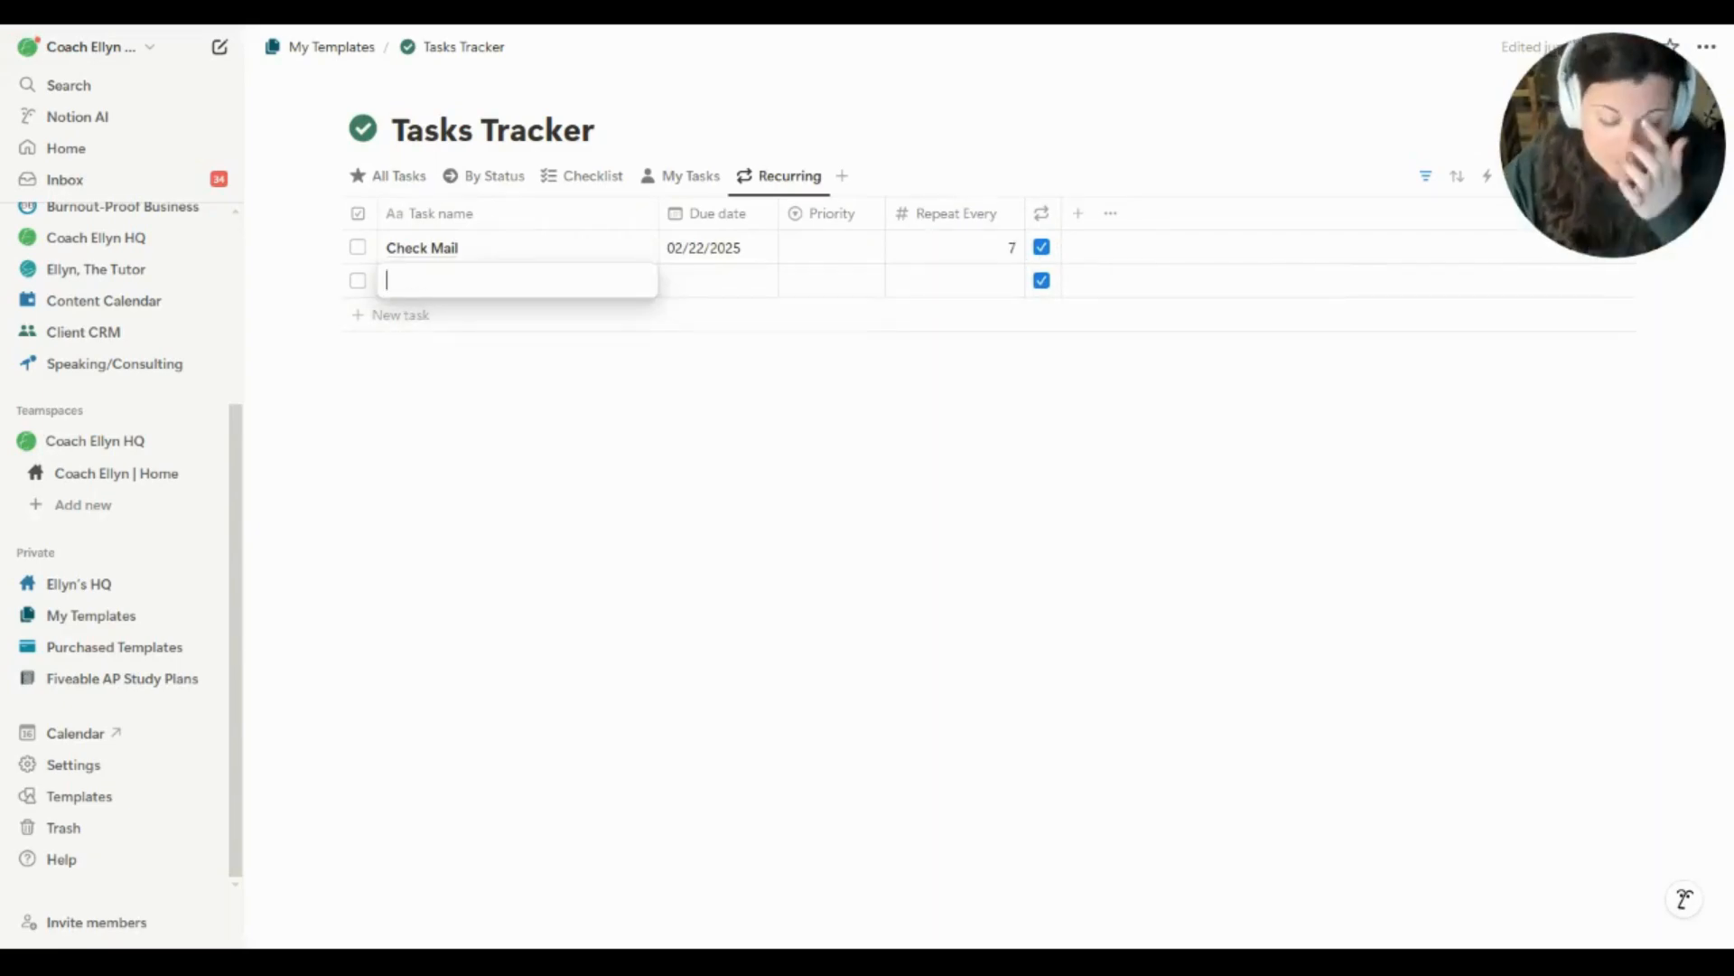
text(Weekly Review)
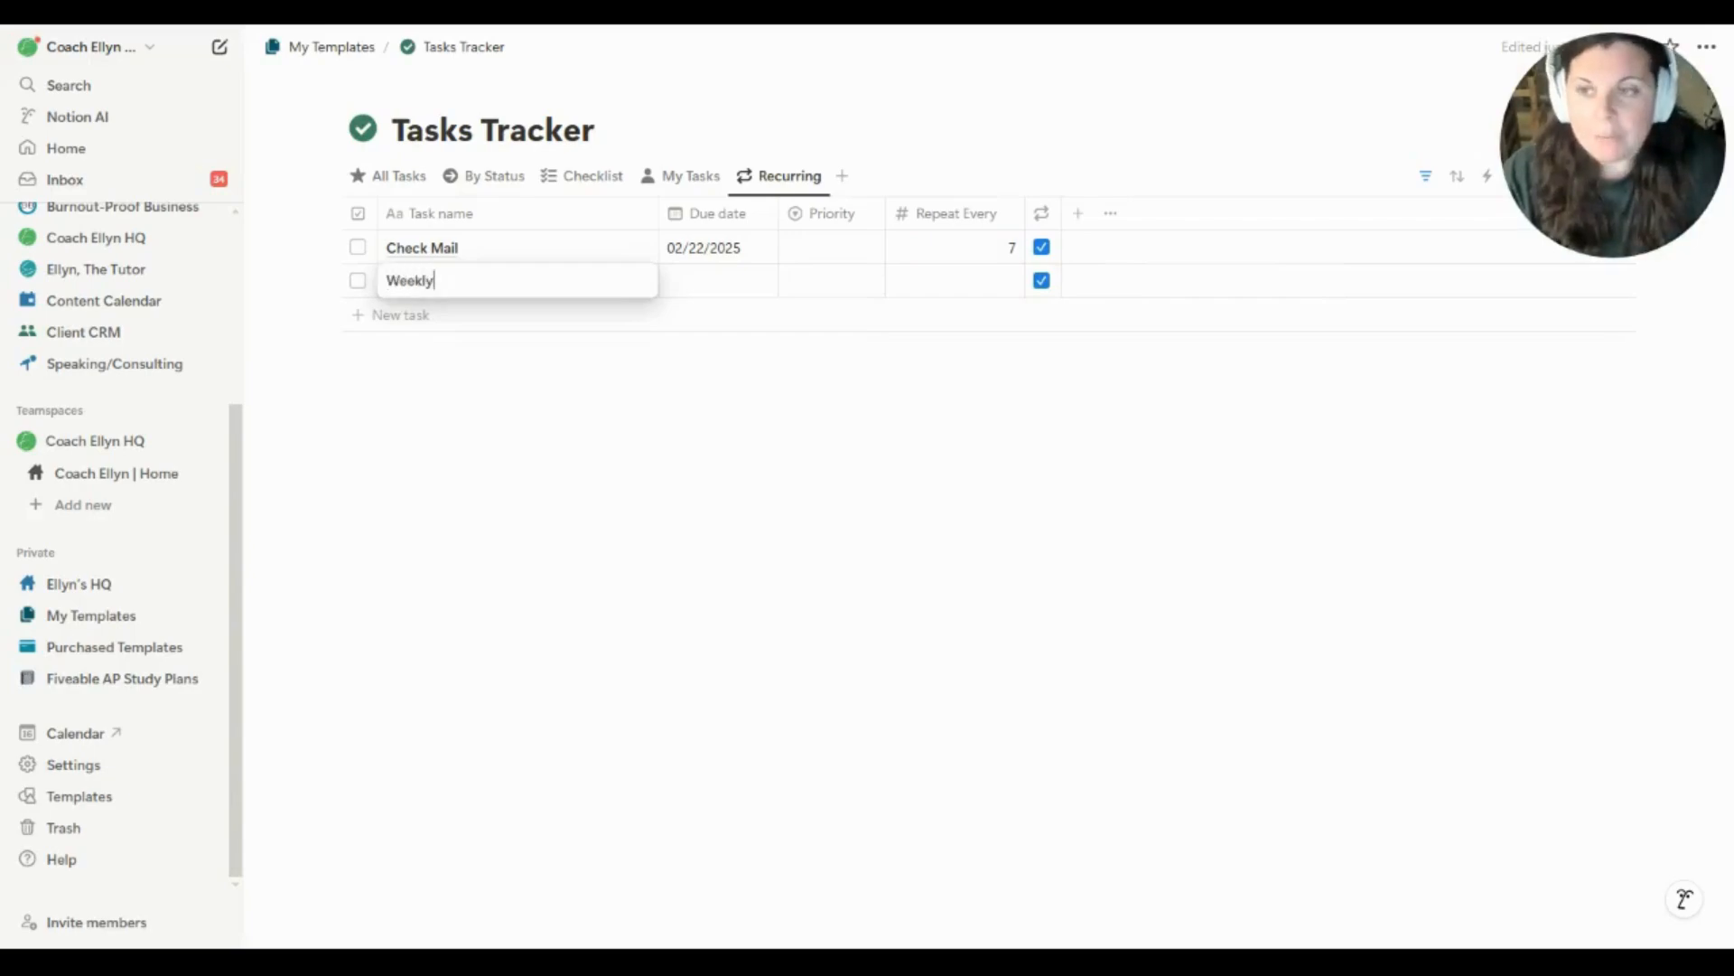
key(Return)
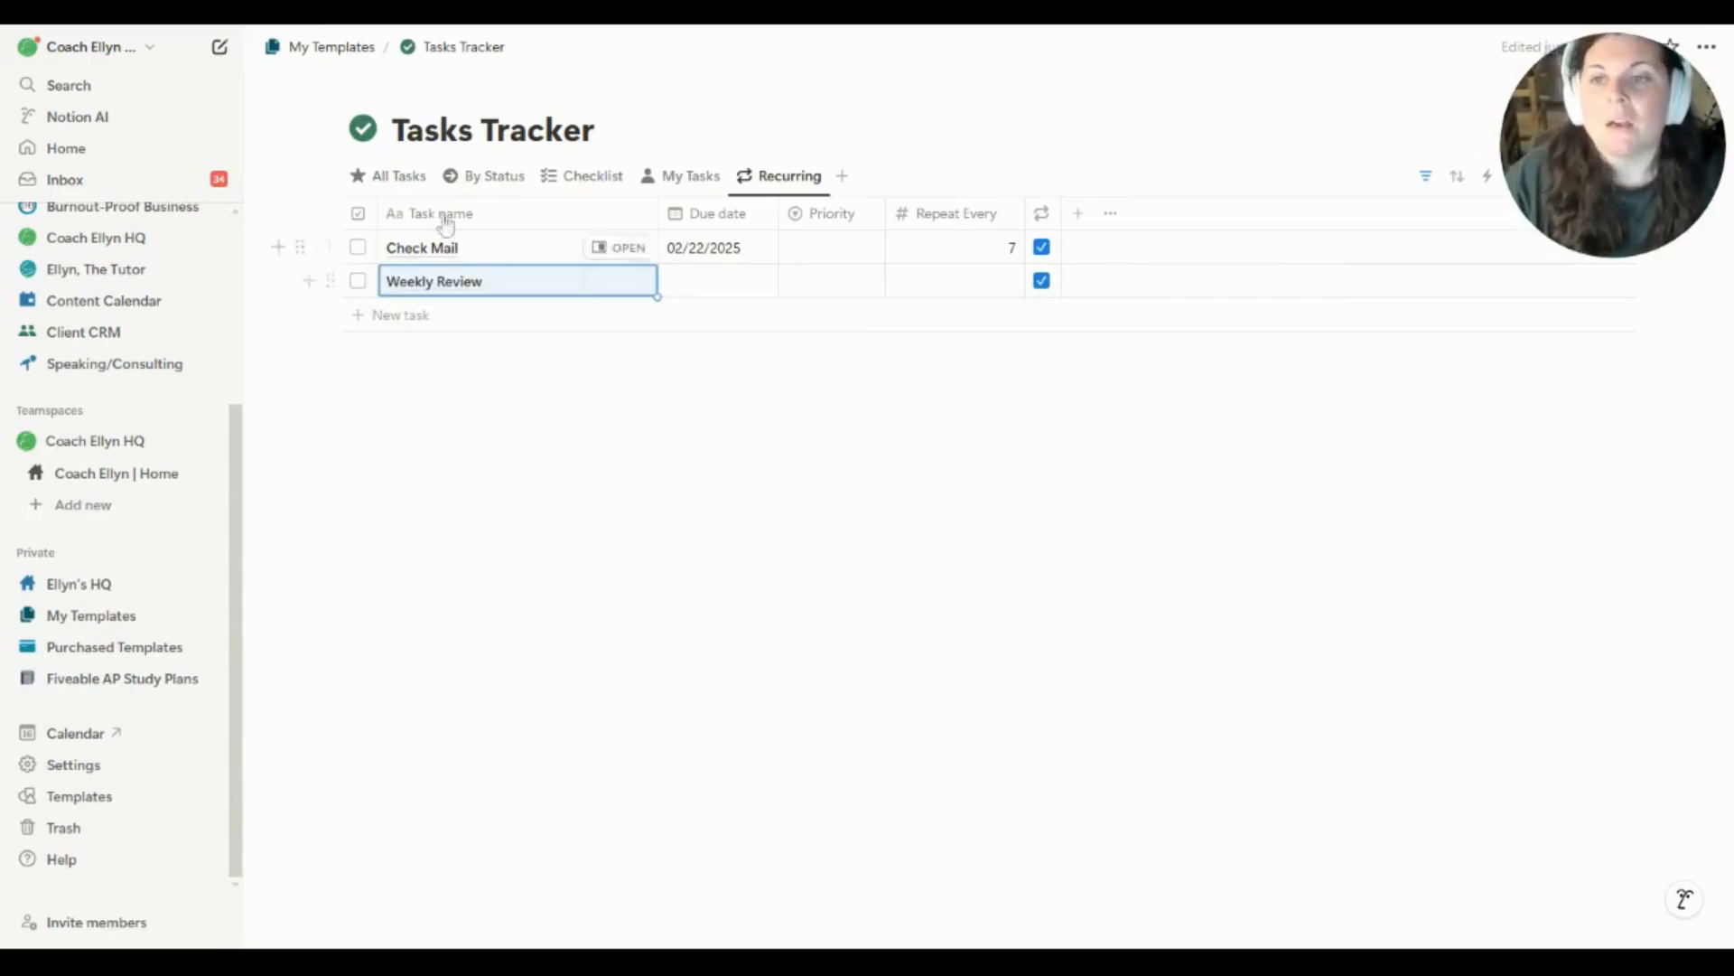
Give the Weekly Review task the due date 02/21/2025 and a Repeat Every value of 7
click(736, 287)
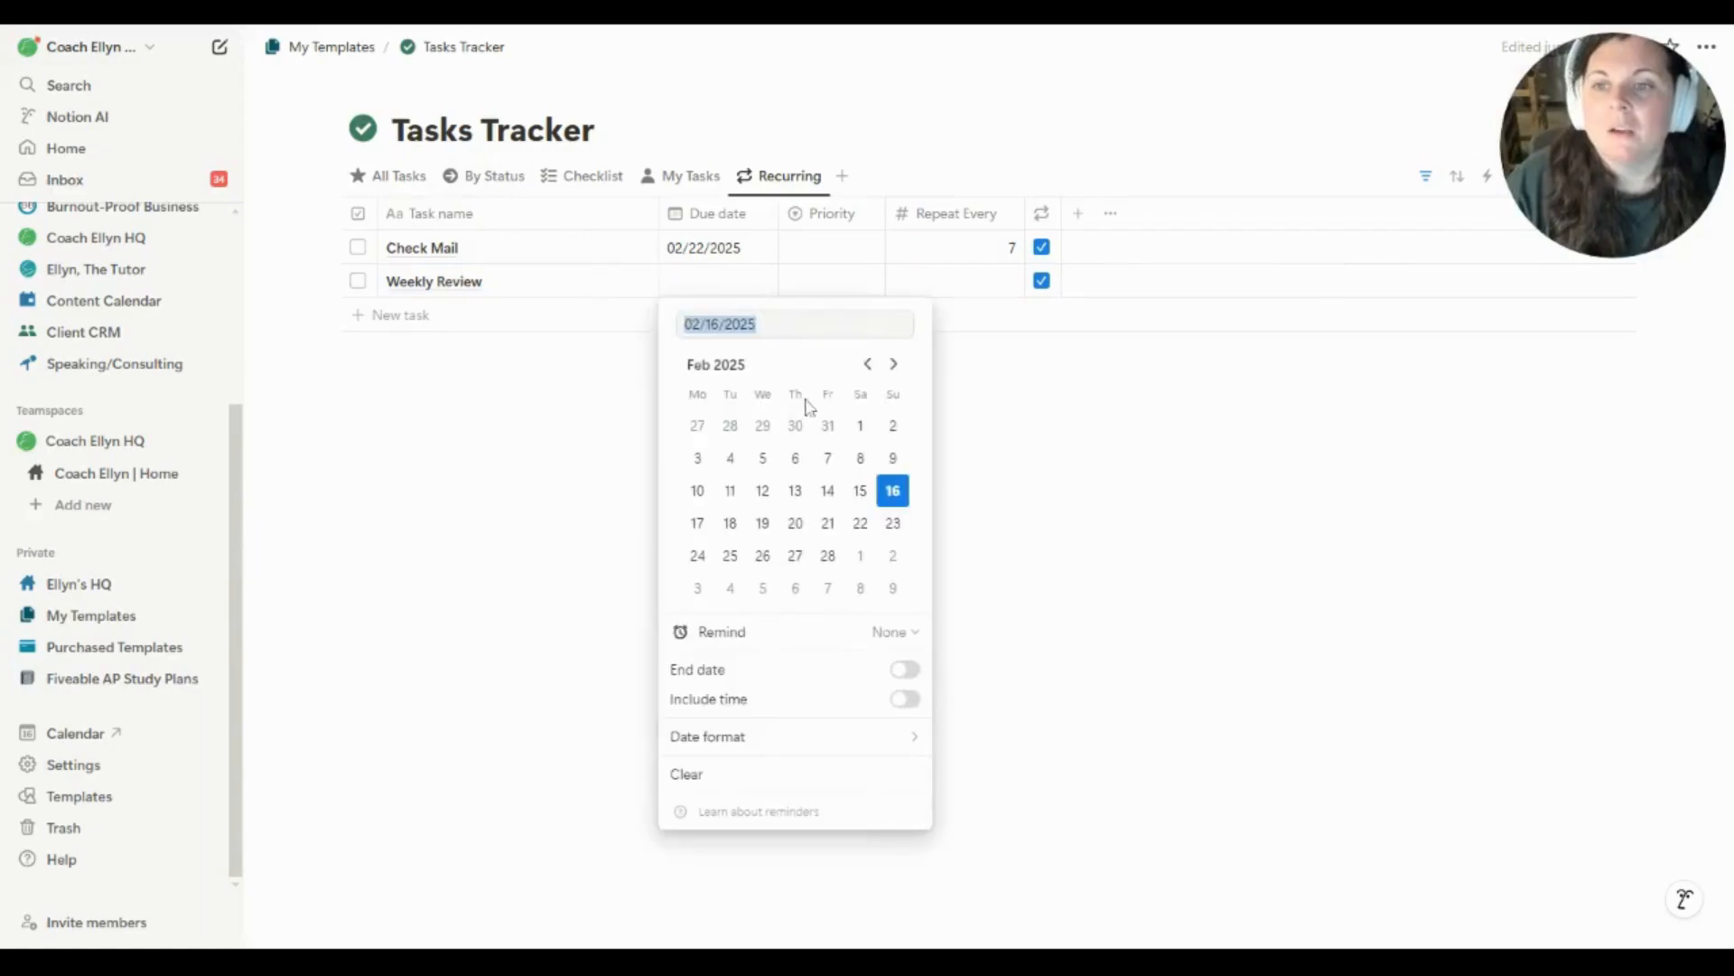
click(828, 523)
click(987, 480)
click(955, 281)
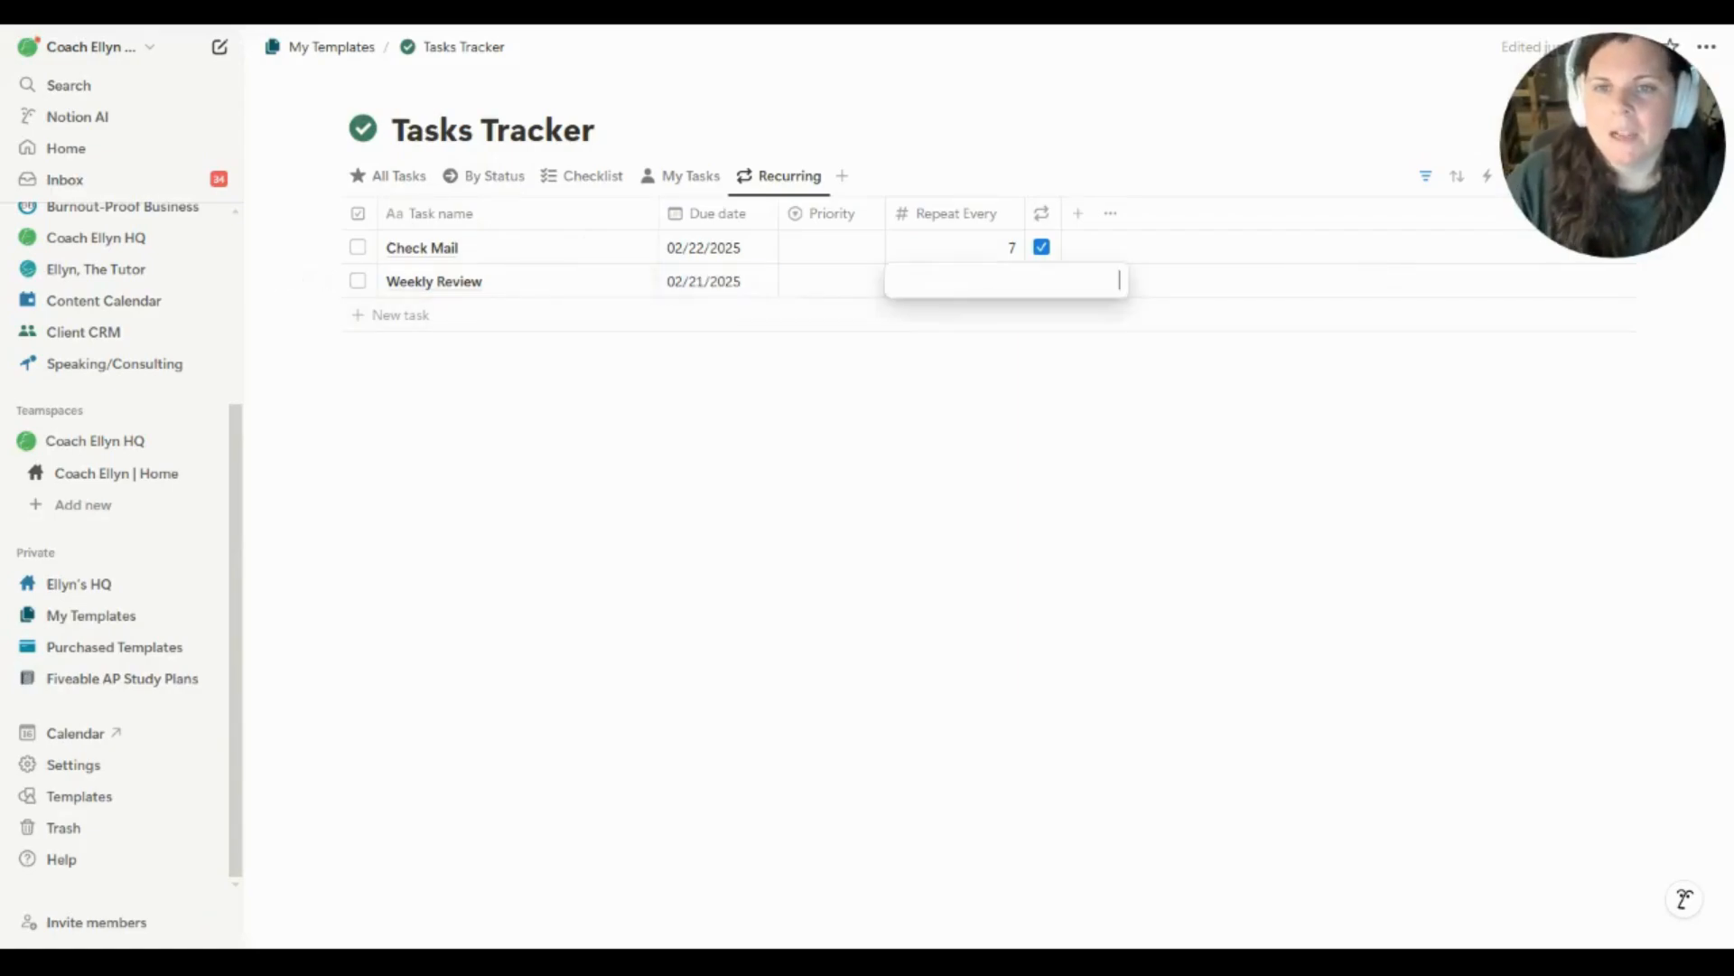
text(7)
key(Return)
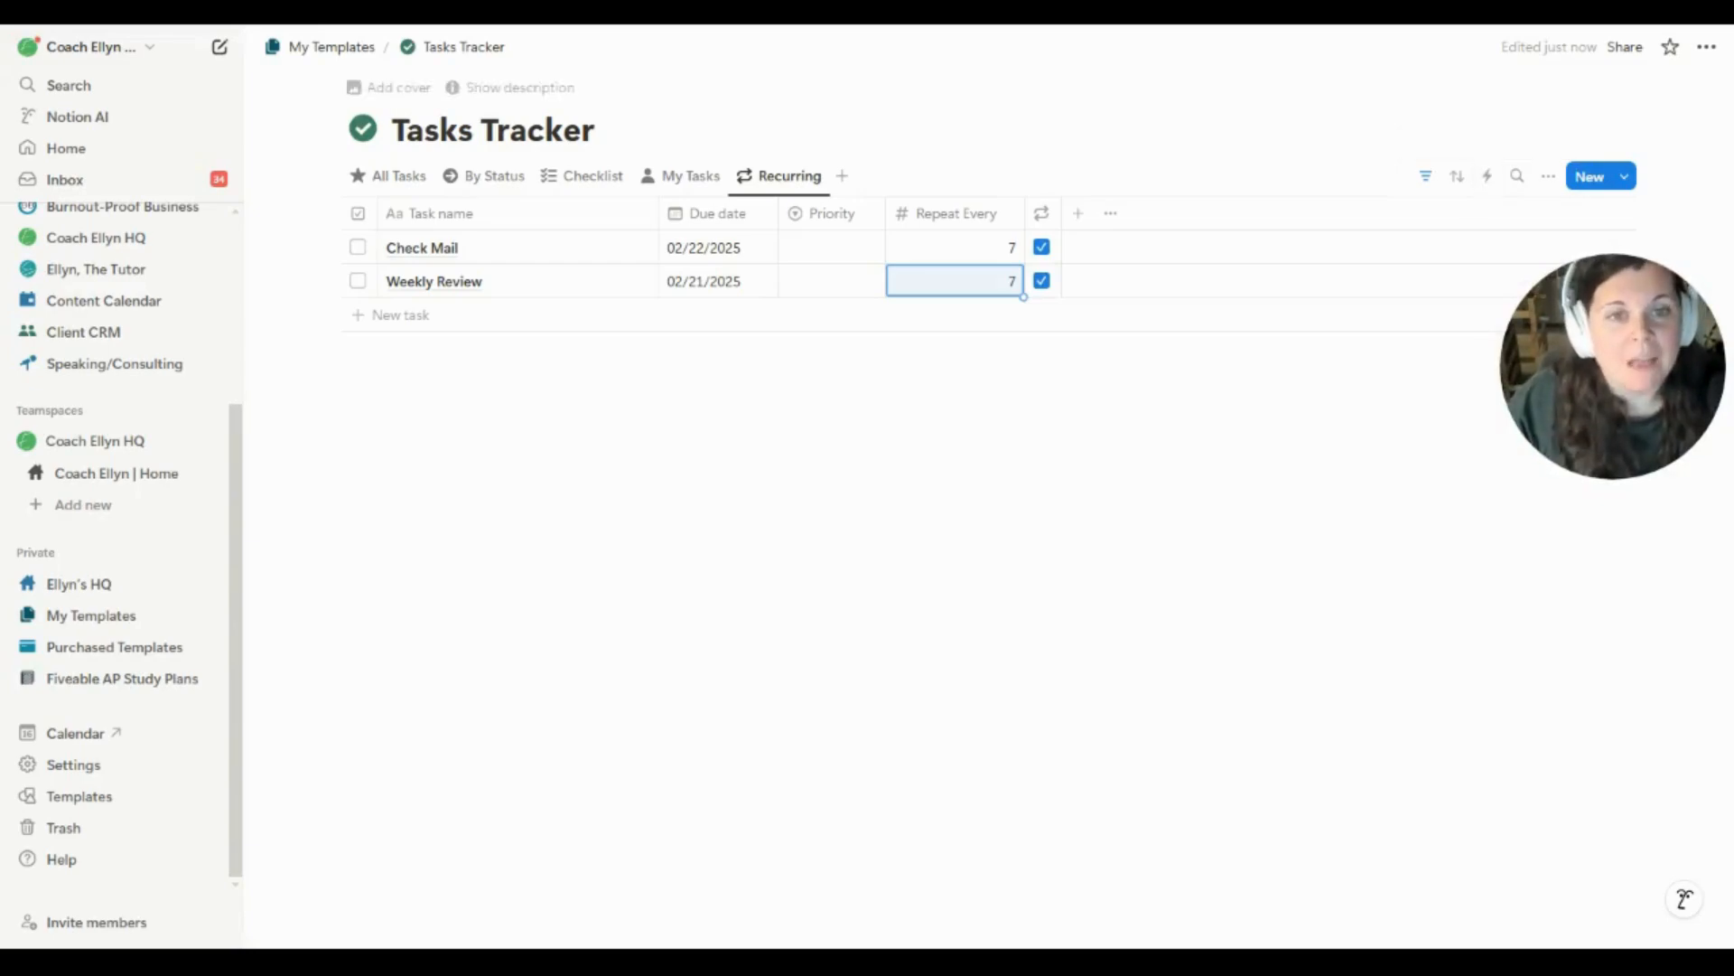
Create a database automation named "Recurring Tasks Automation" with the trigger Done? set to checked
click(1491, 180)
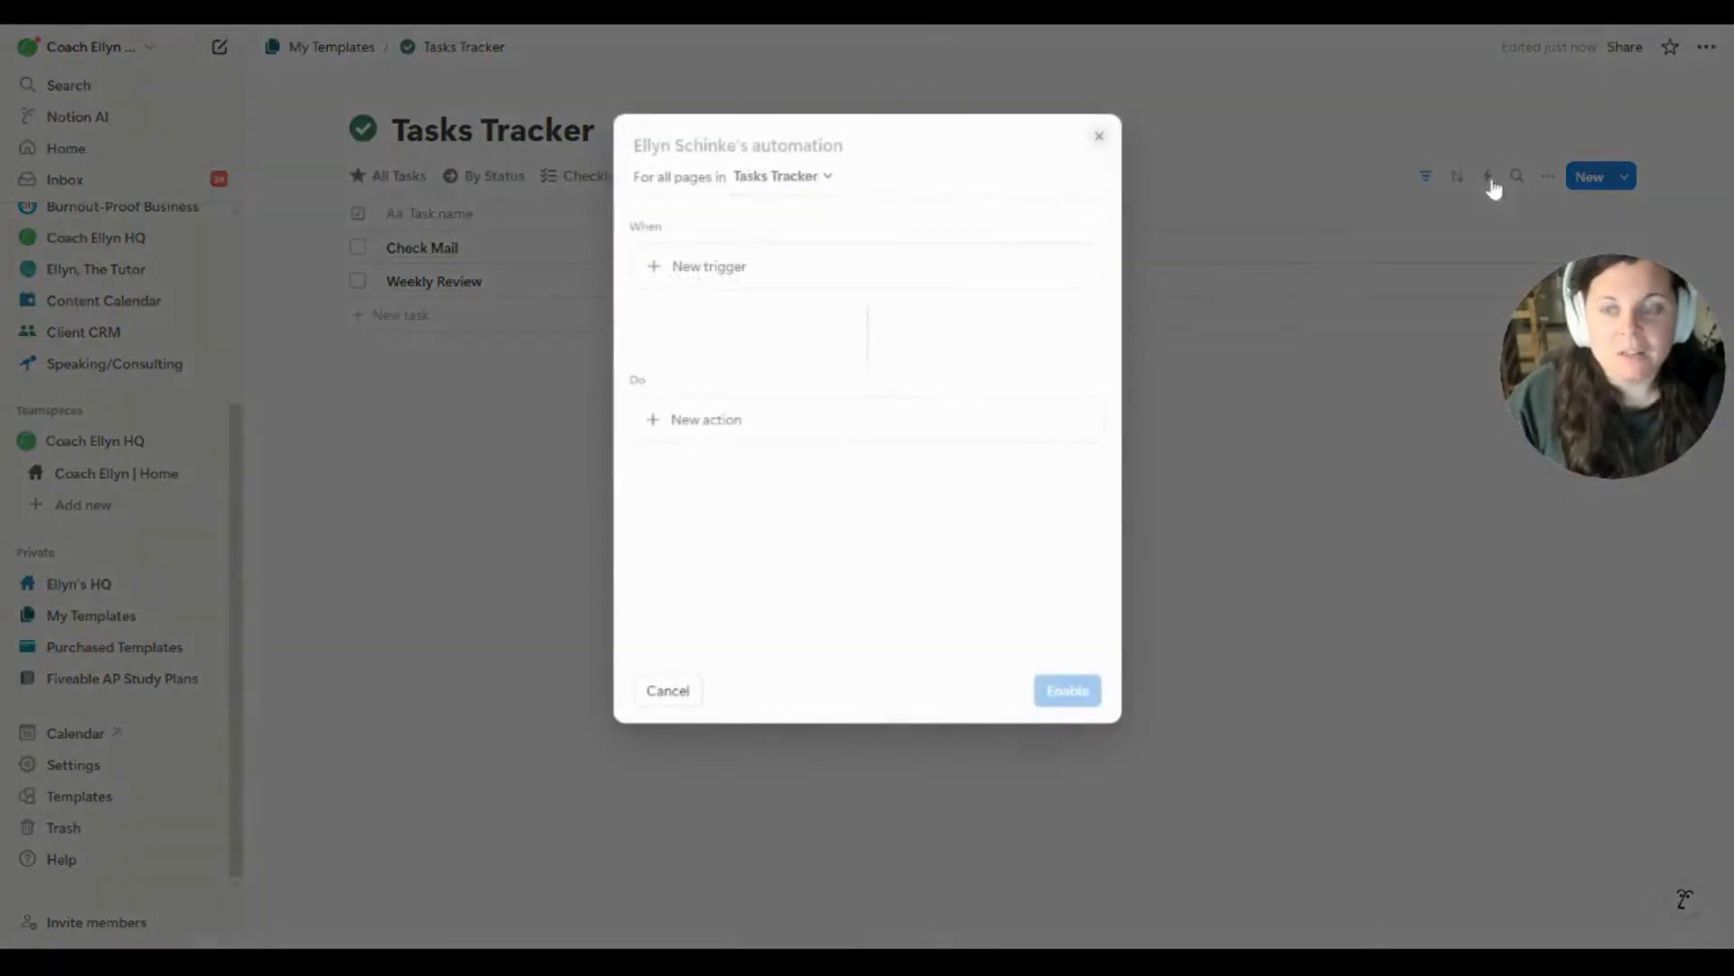
text(Recurring Tasks Automation)
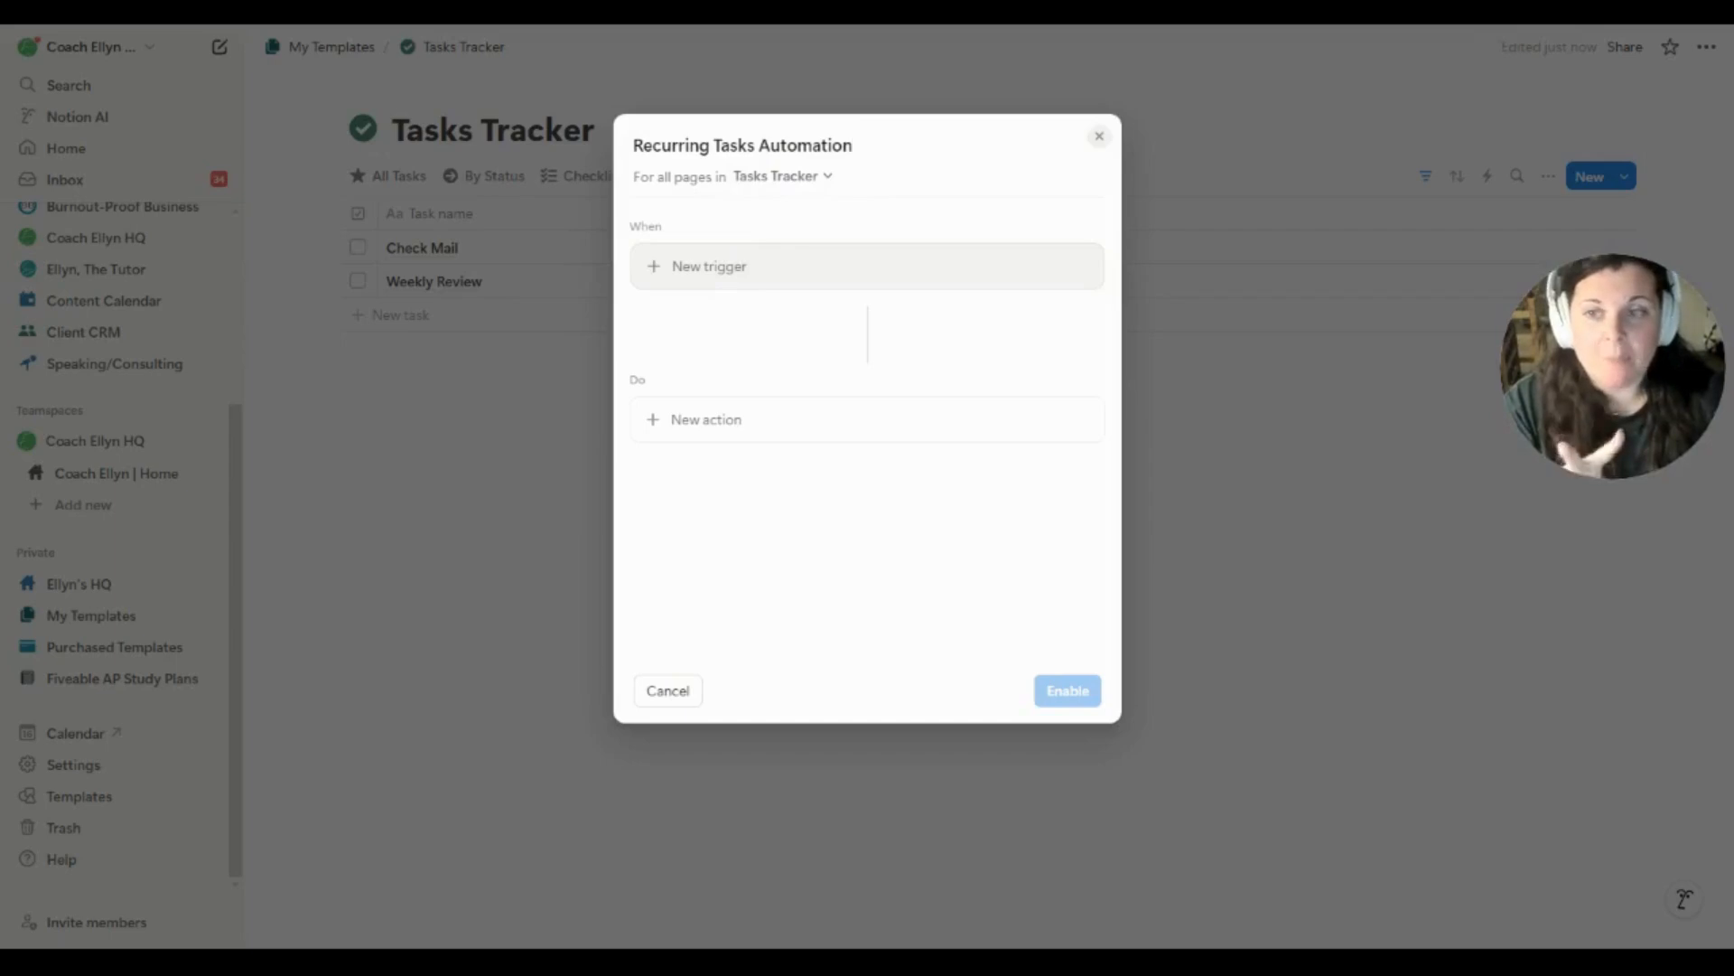
click(726, 267)
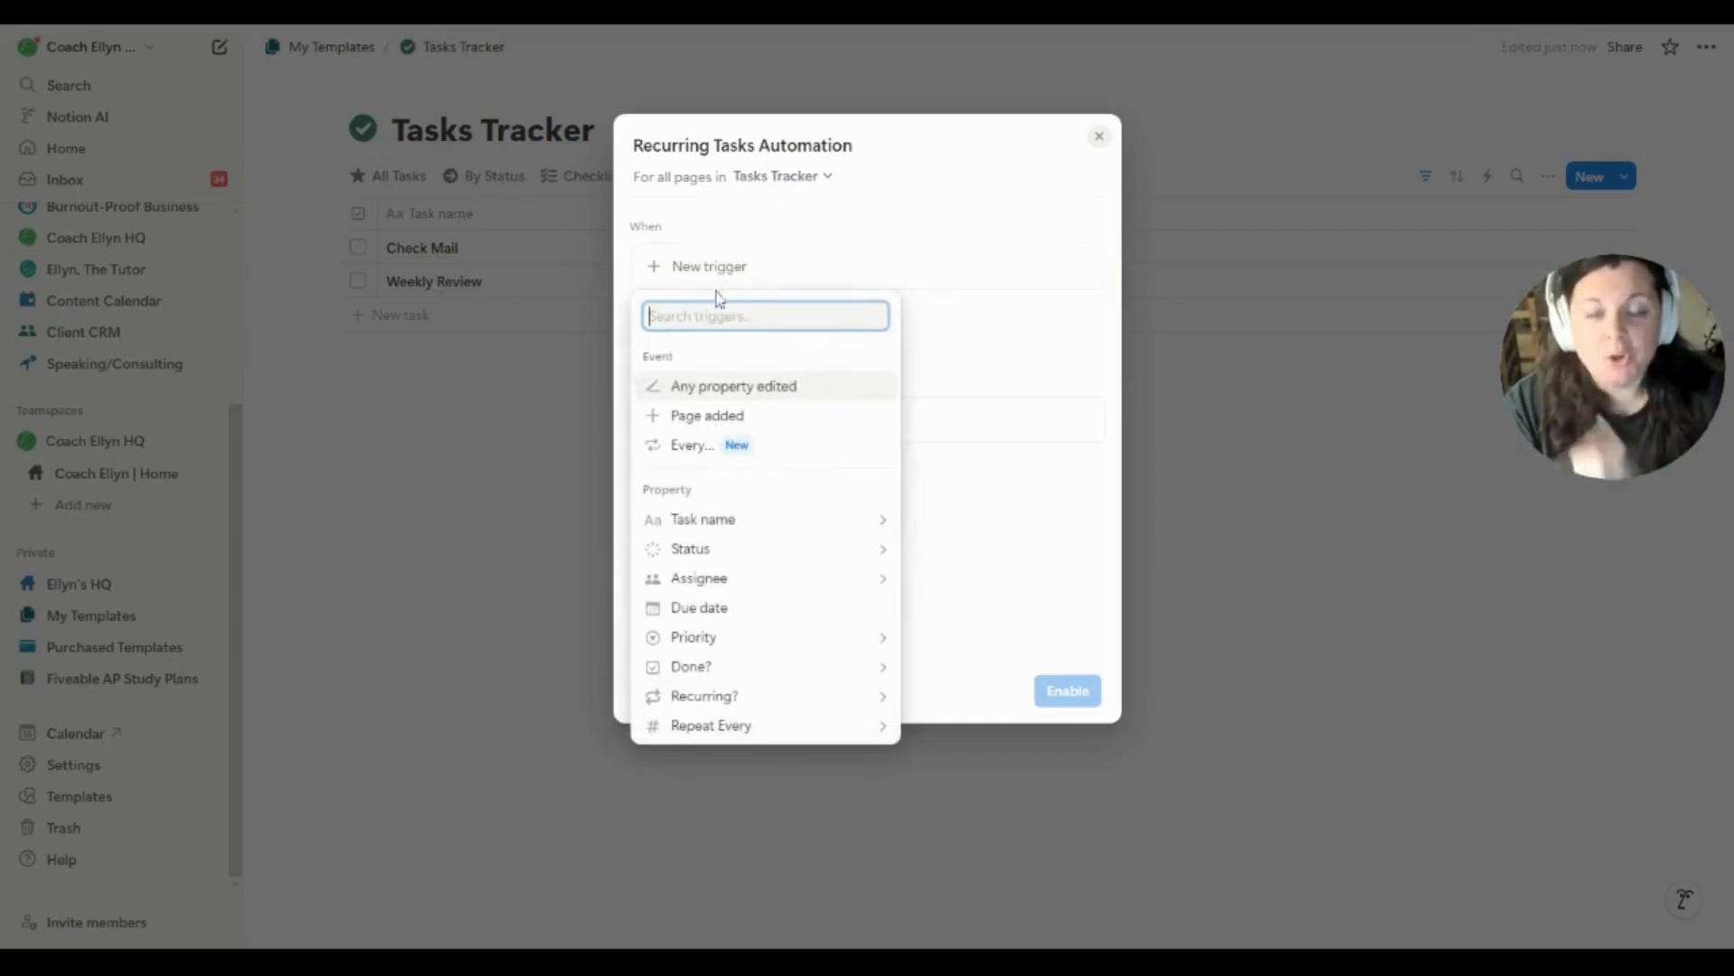
click(866, 671)
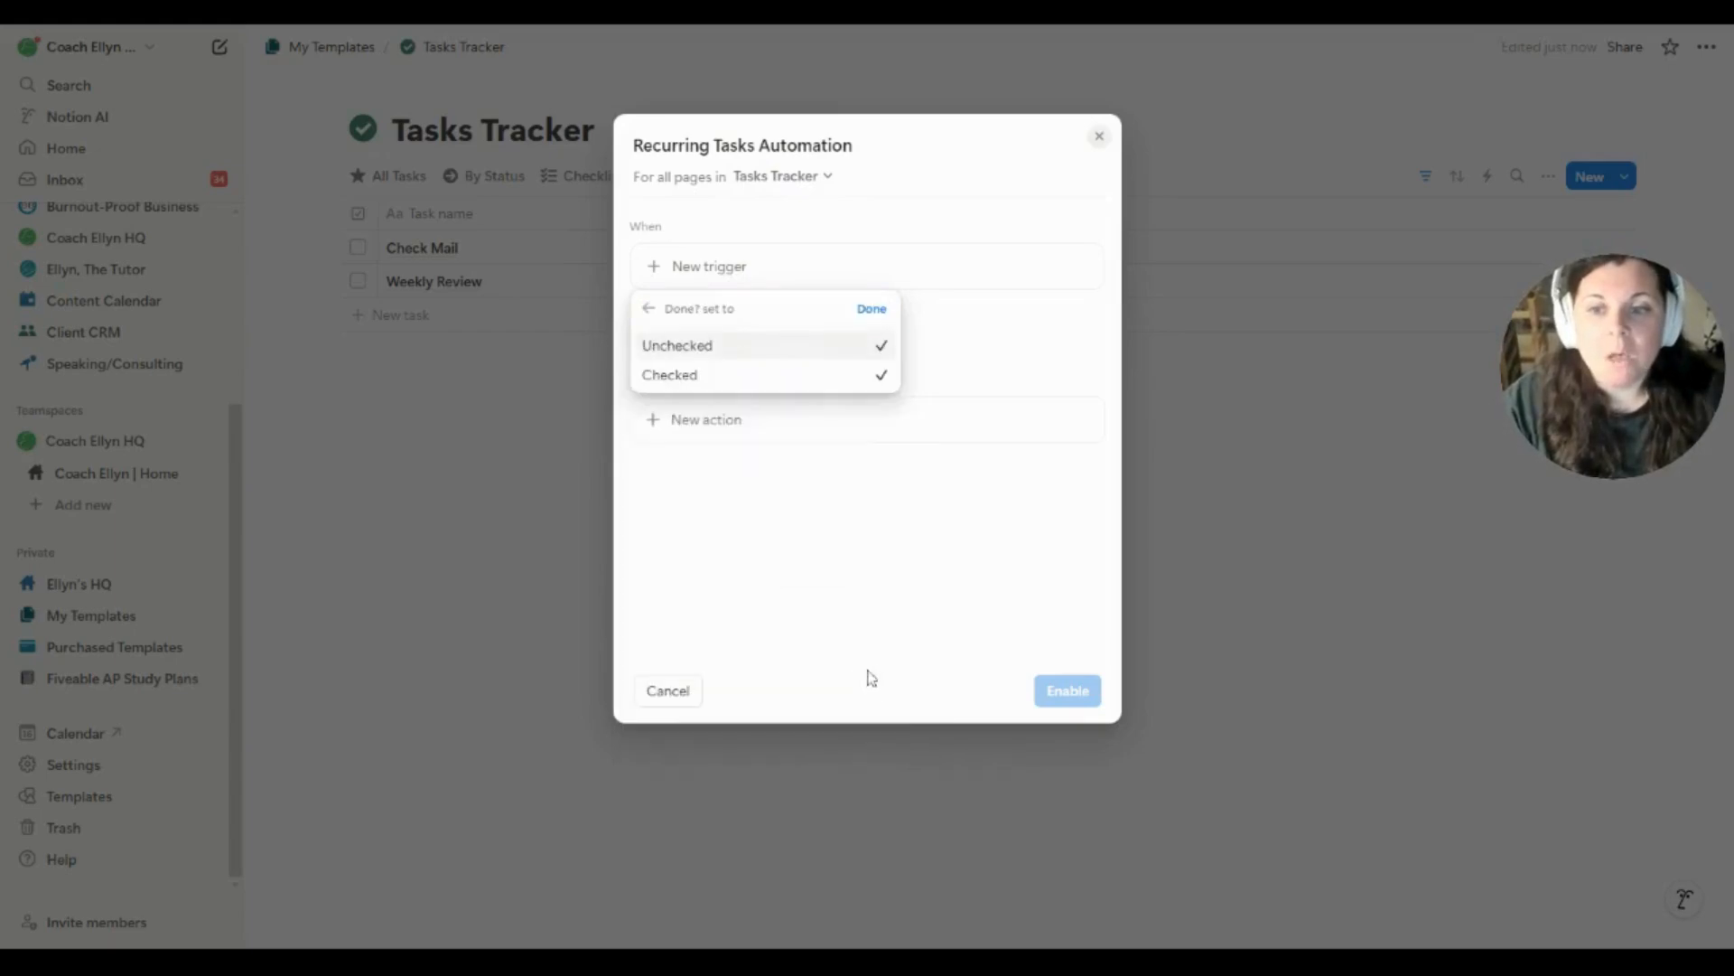
click(873, 309)
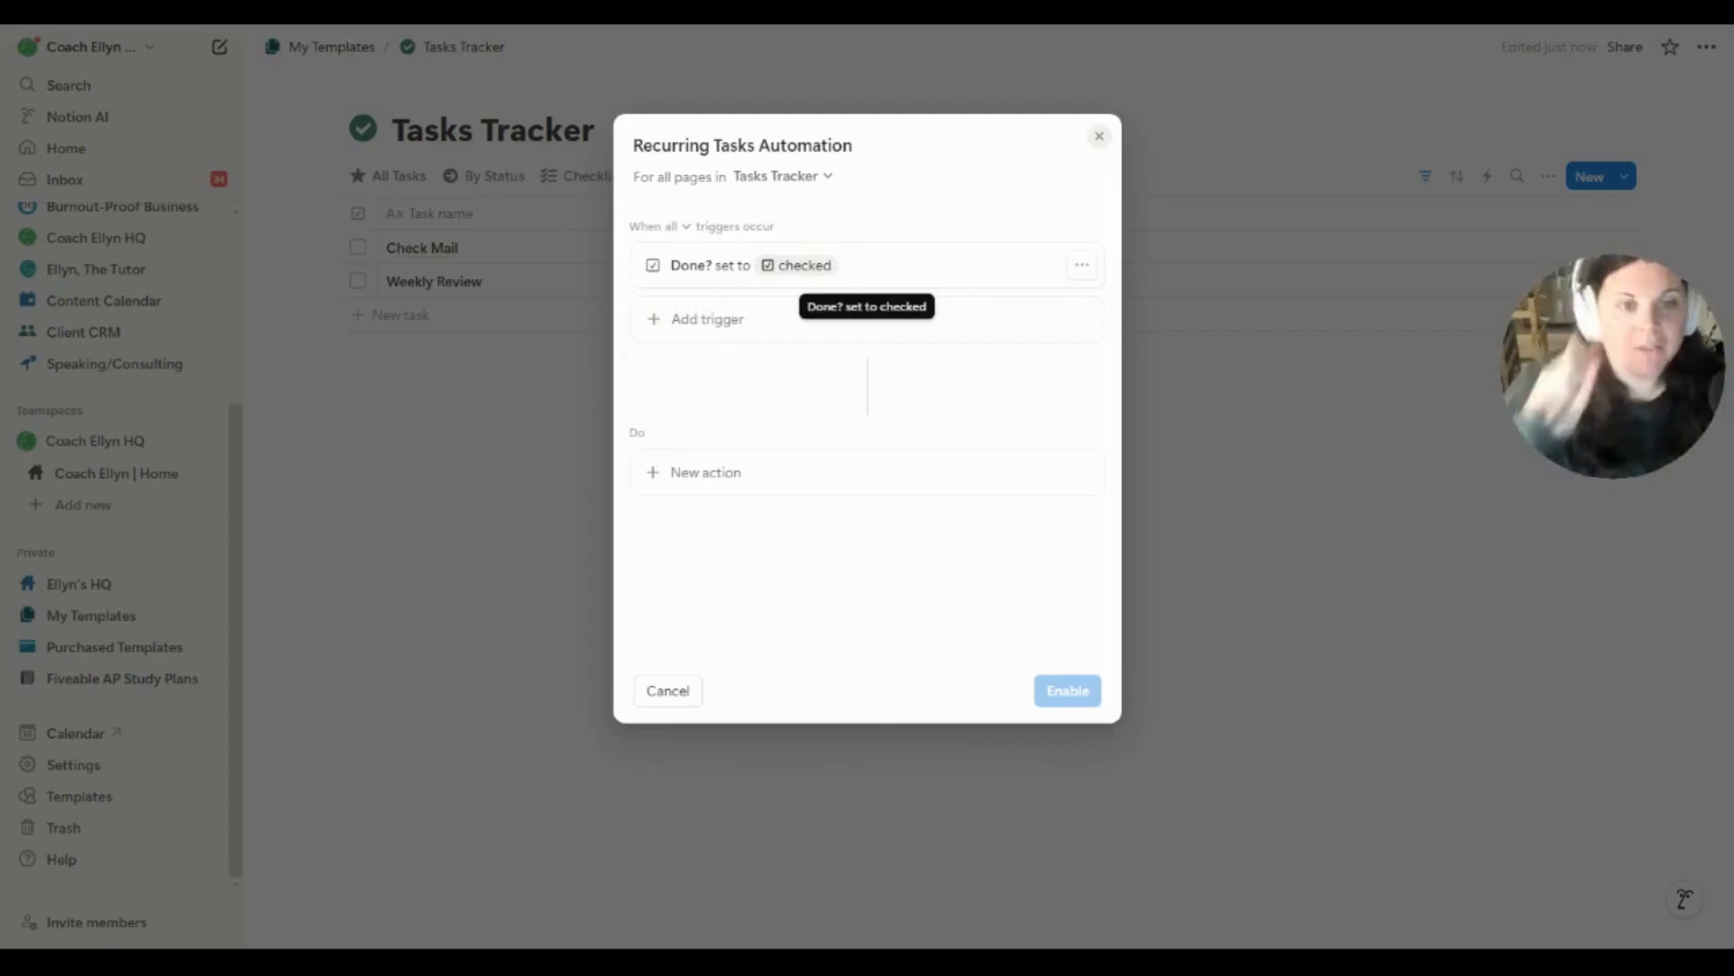
Add a second trigger for Recurring? set to checked, keeping the condition that all triggers must occur
click(710, 326)
click(865, 689)
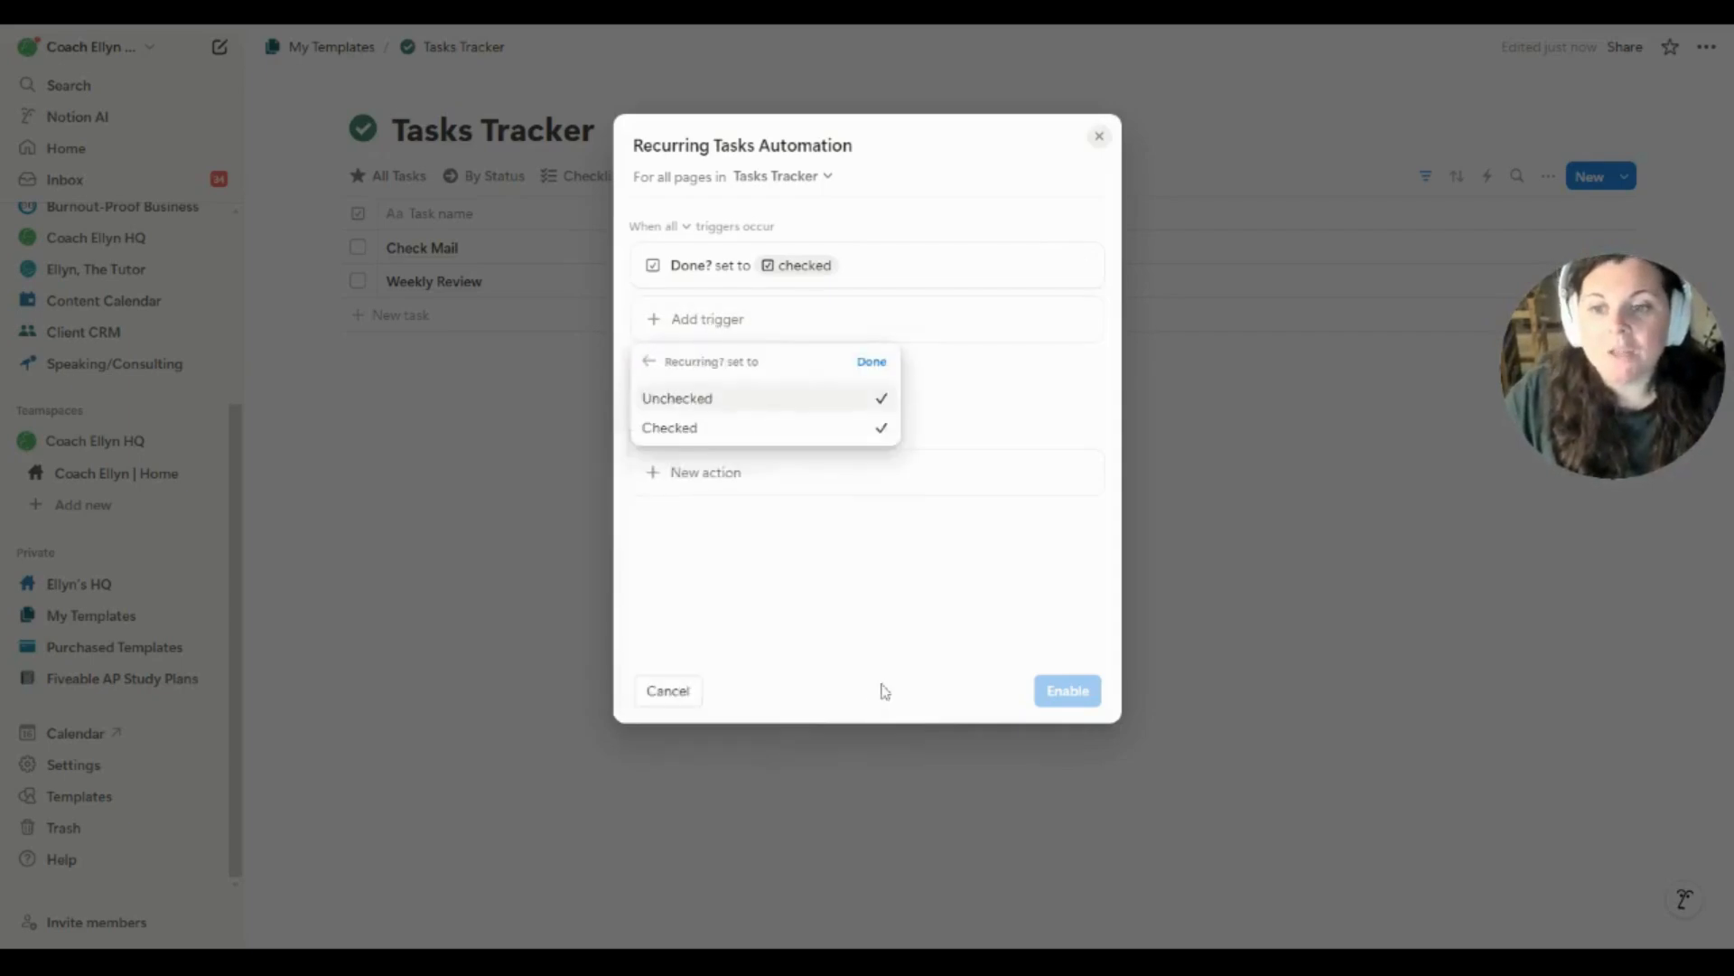
click(872, 363)
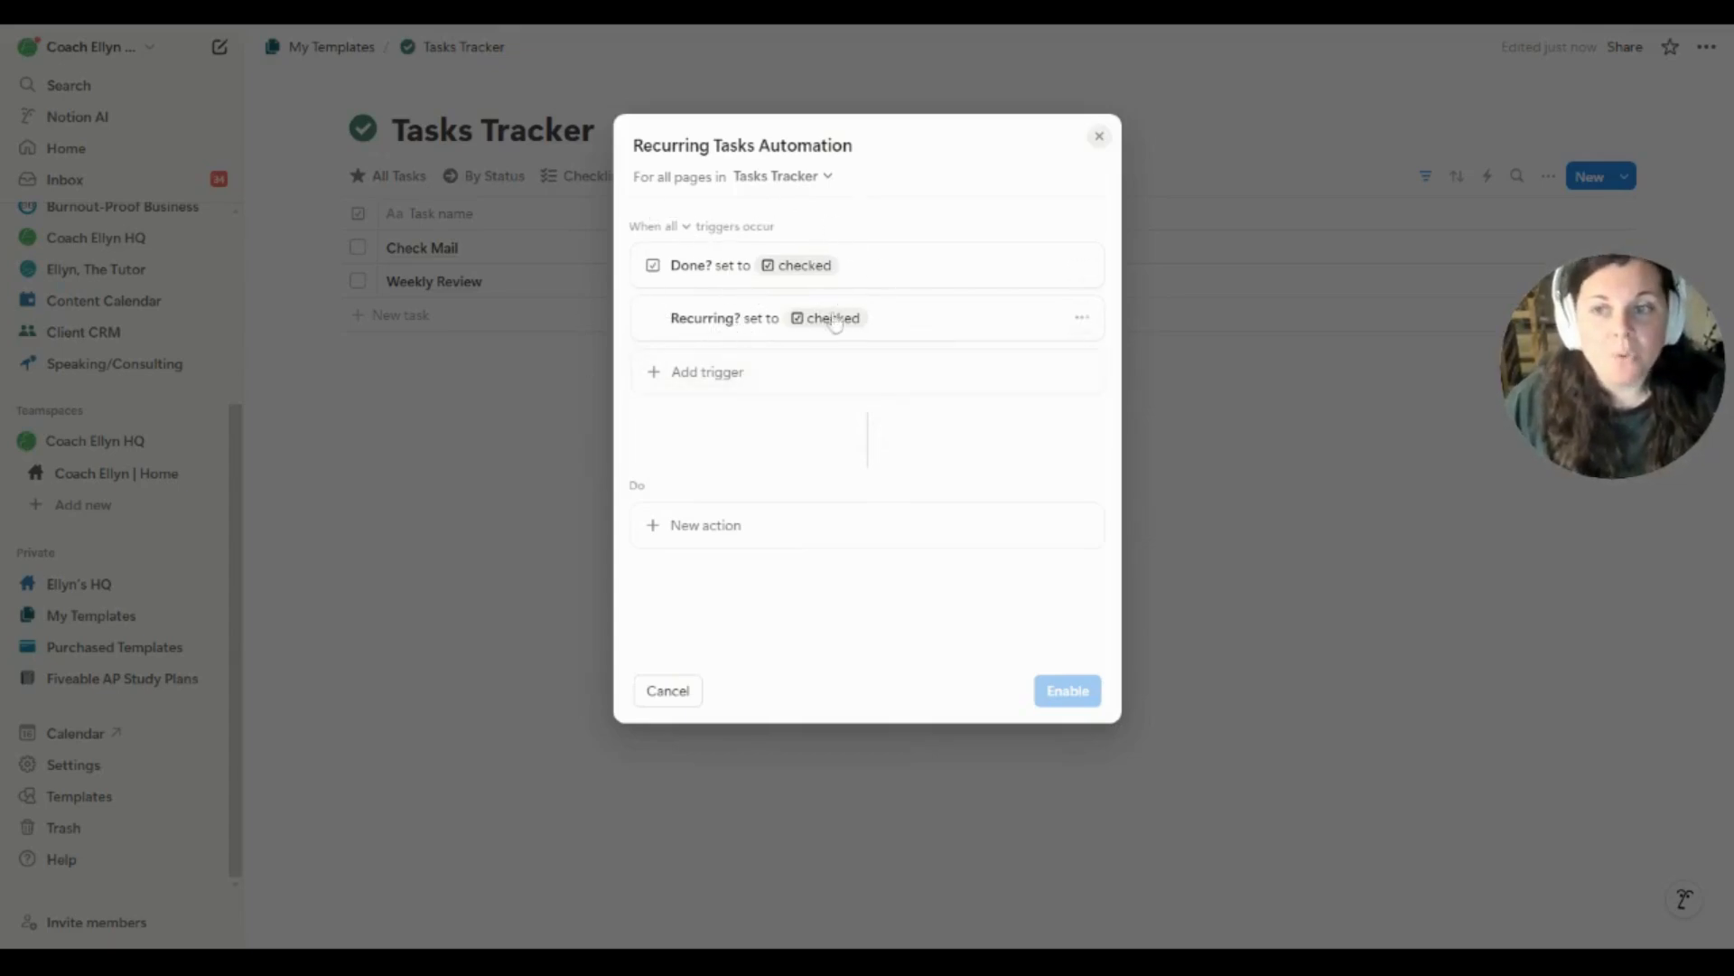
click(680, 229)
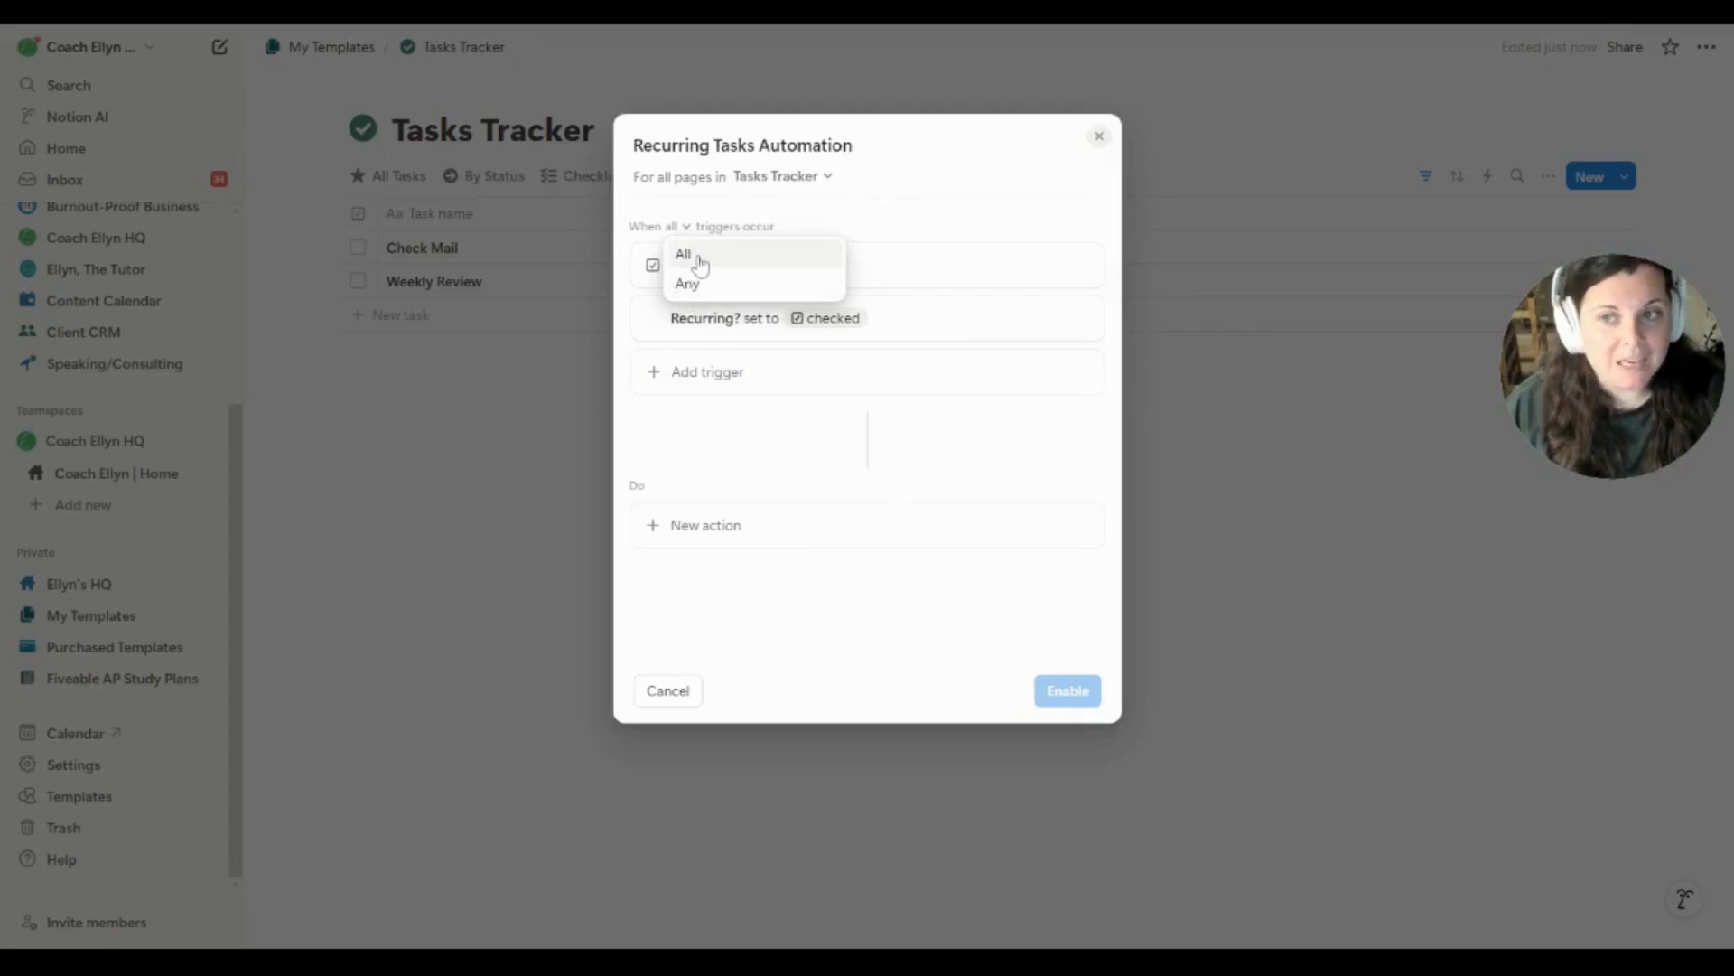
click(682, 231)
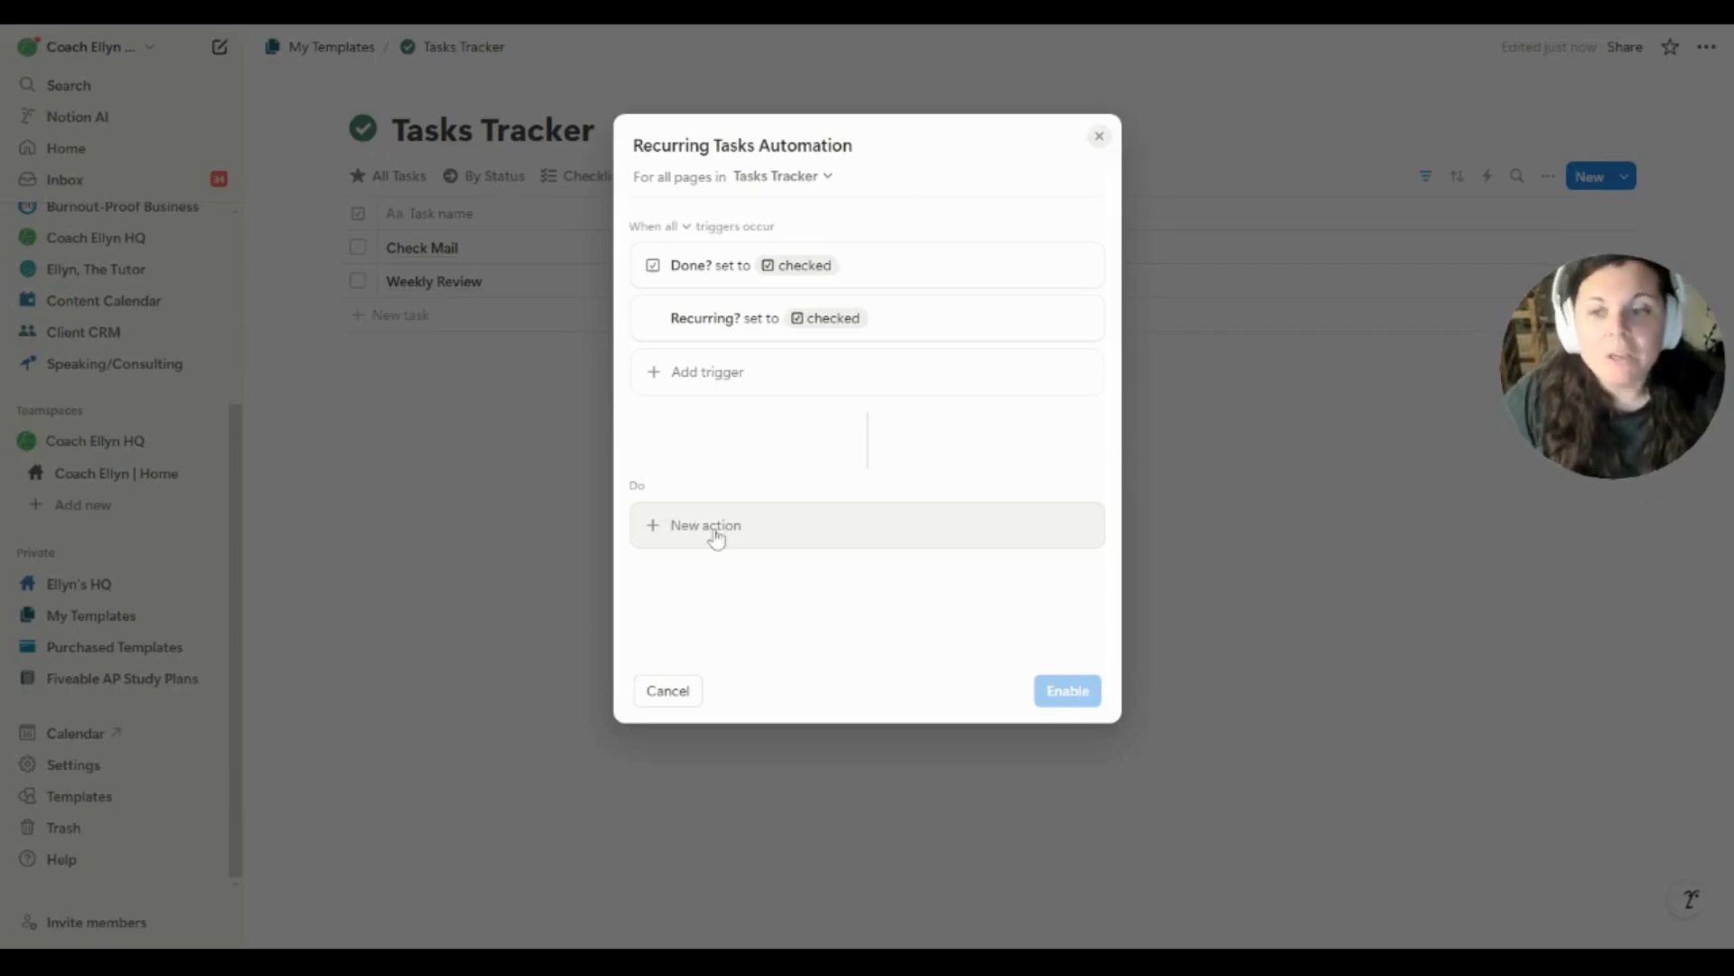
click(687, 542)
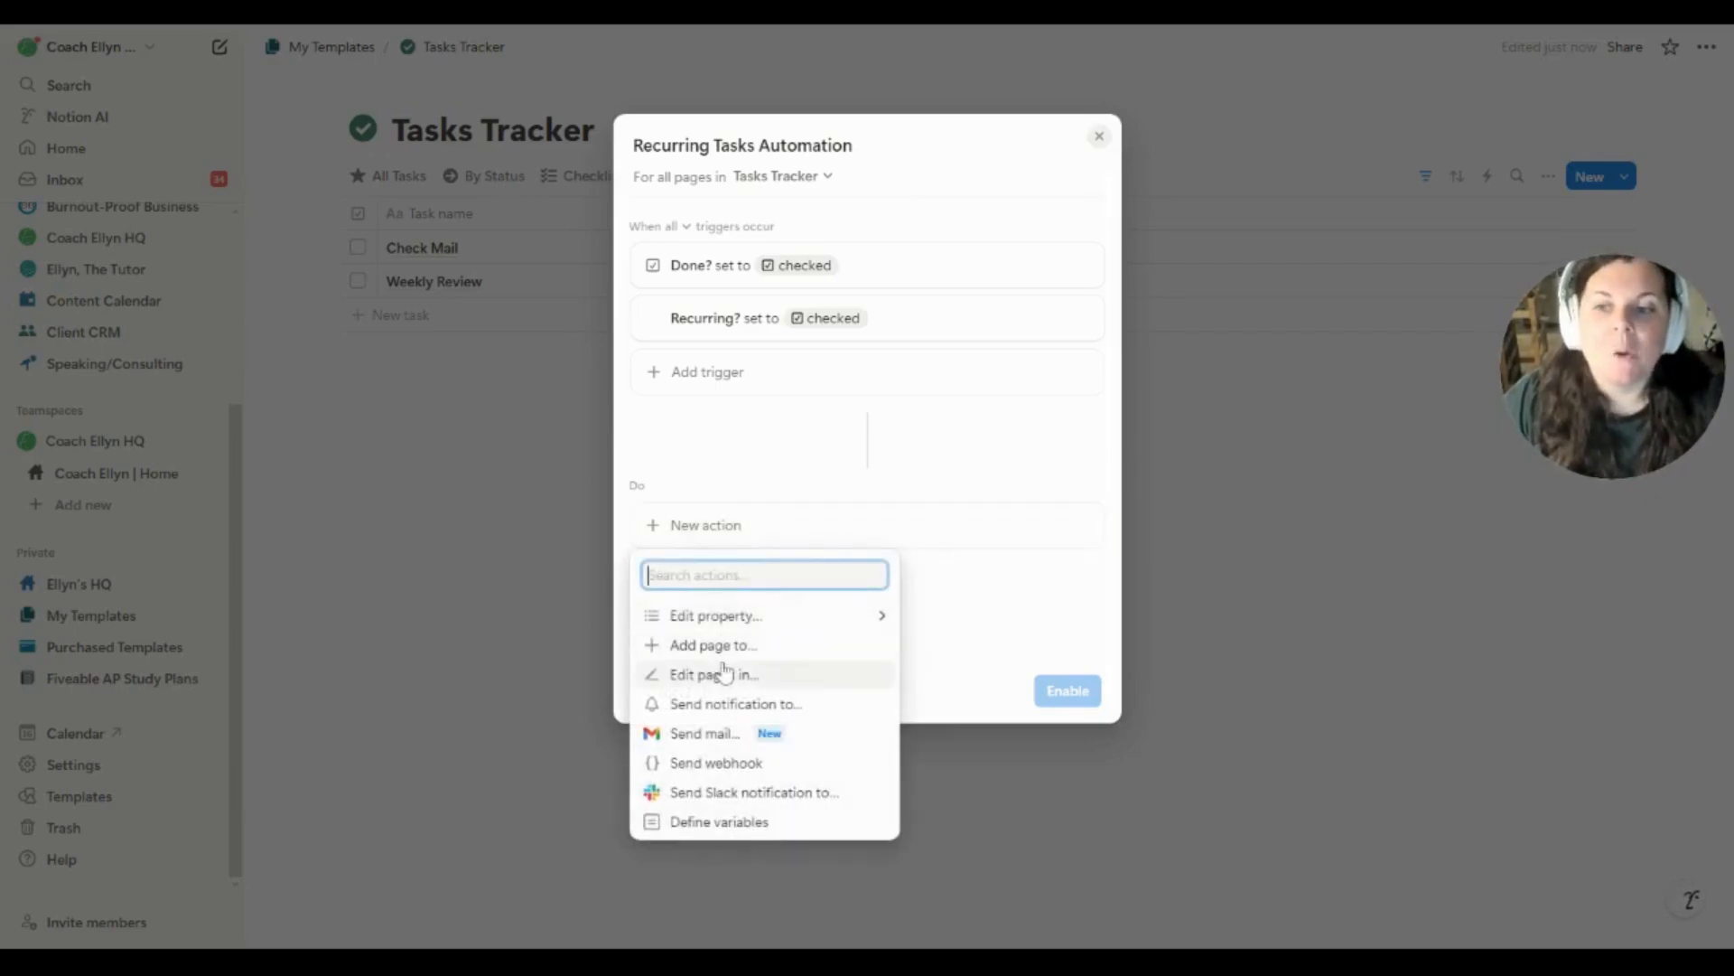
click(788, 618)
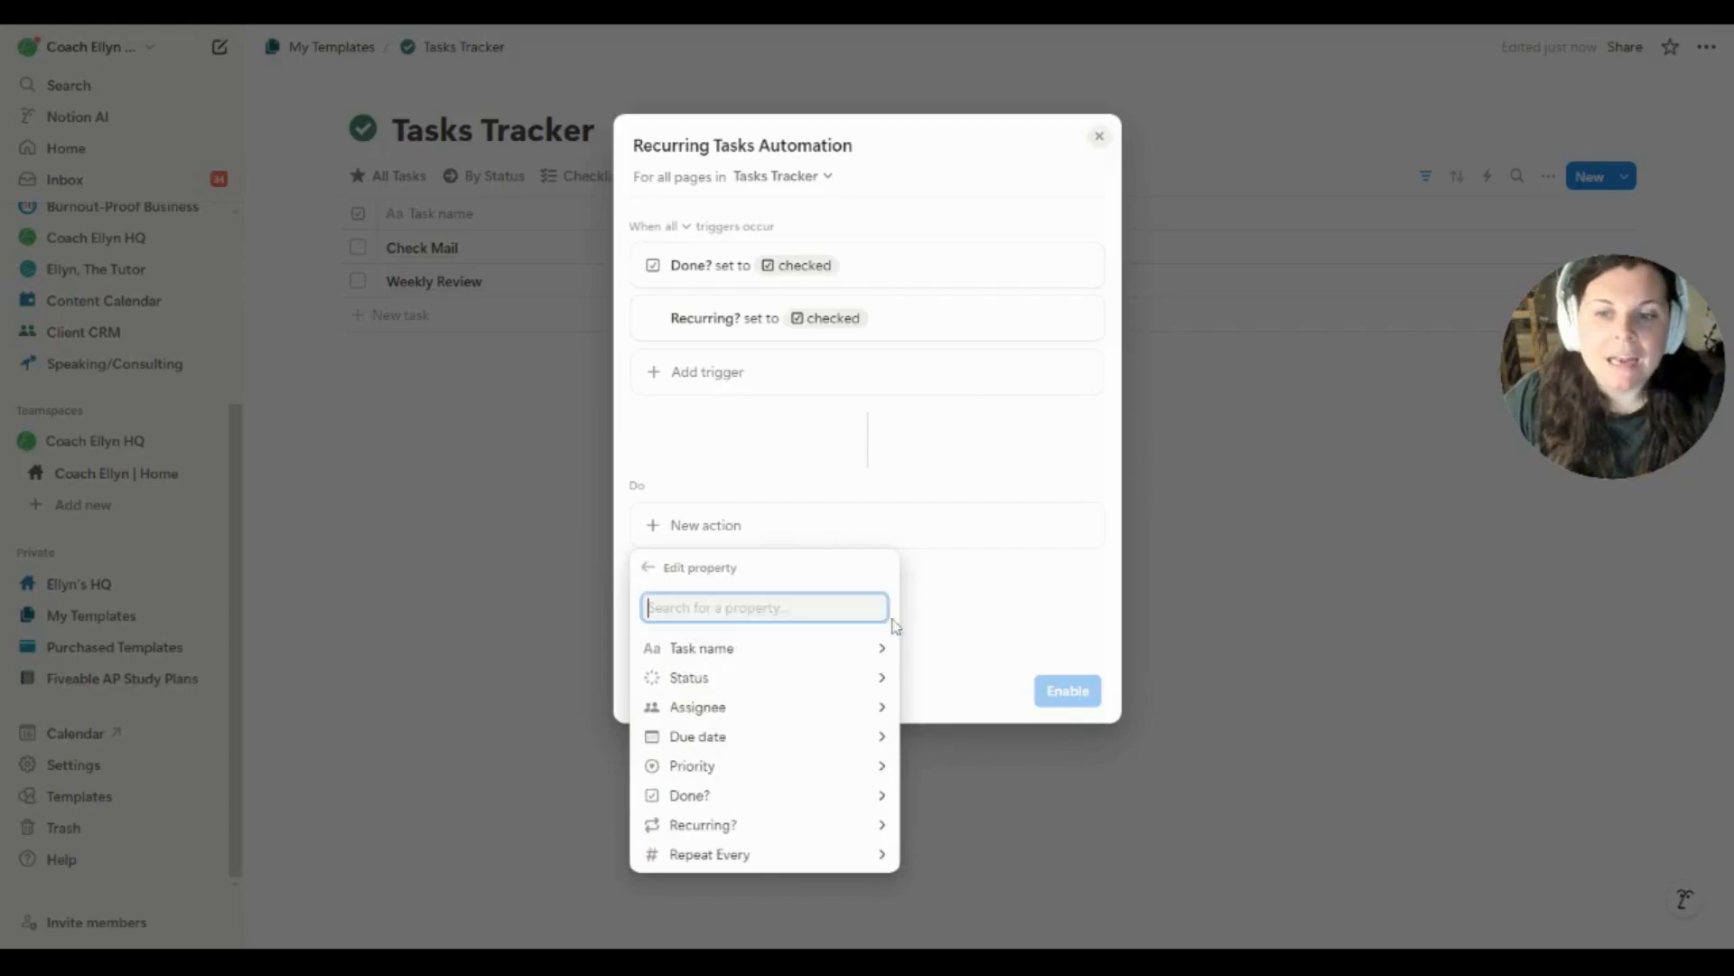
click(885, 747)
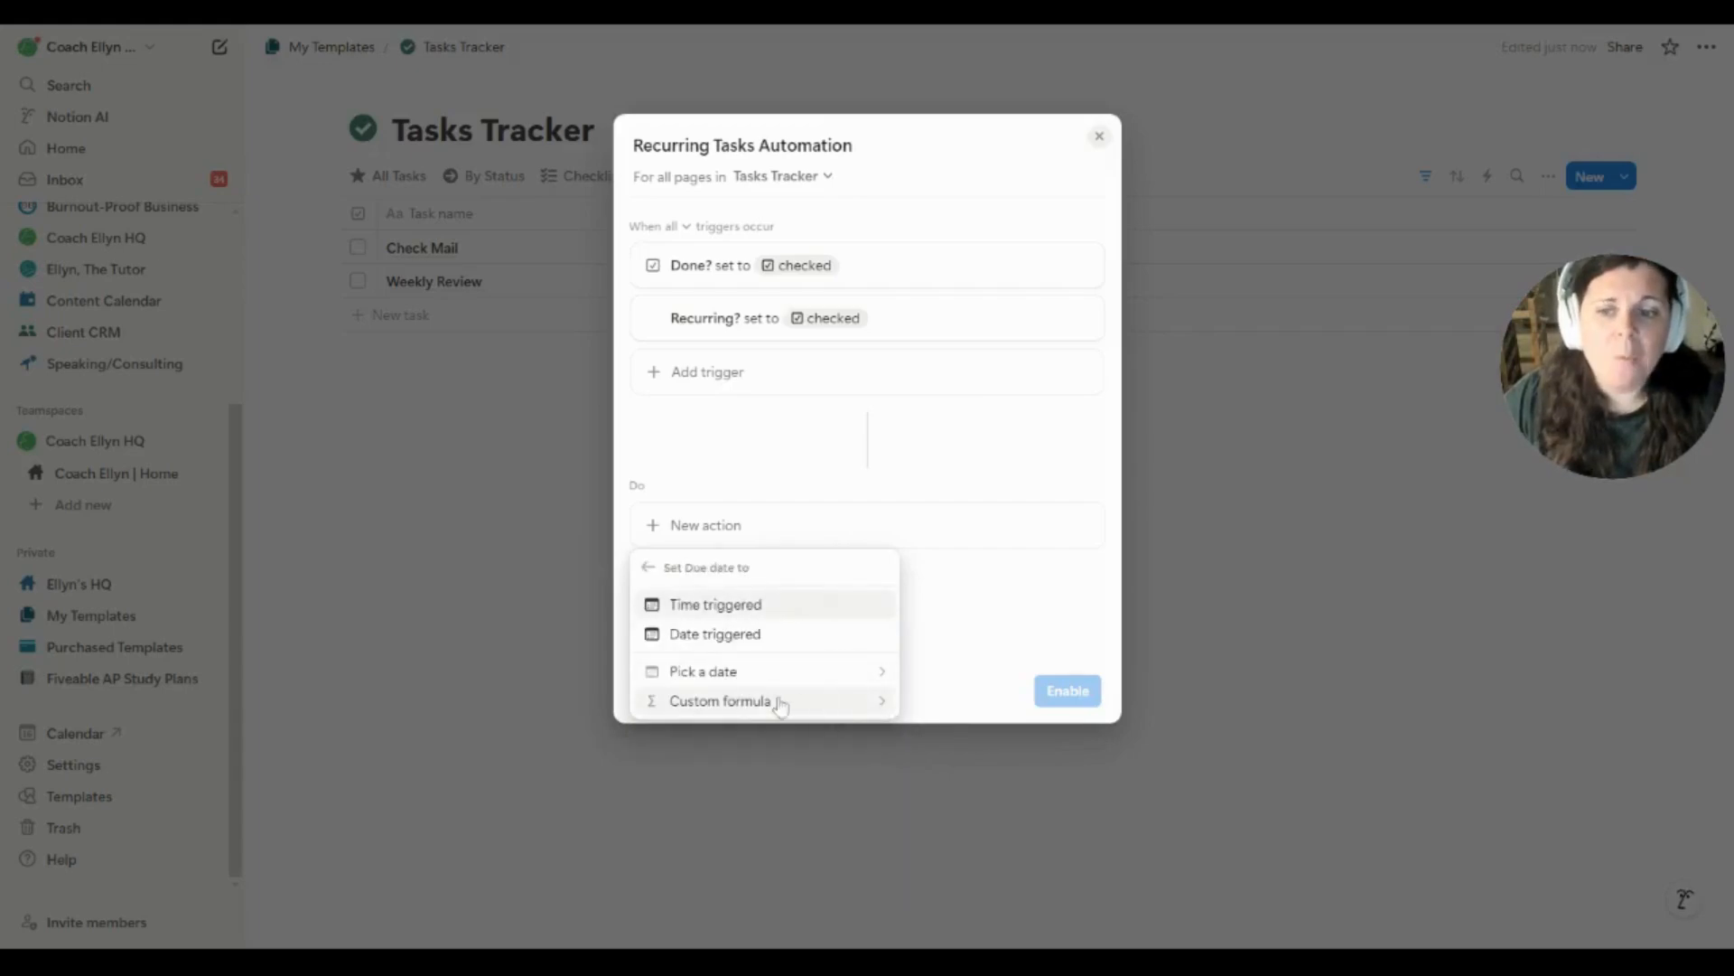
click(840, 703)
click(740, 533)
Add an action that edits the Due date property with a custom formula, and begin the formula with if( and a new line
click(741, 531)
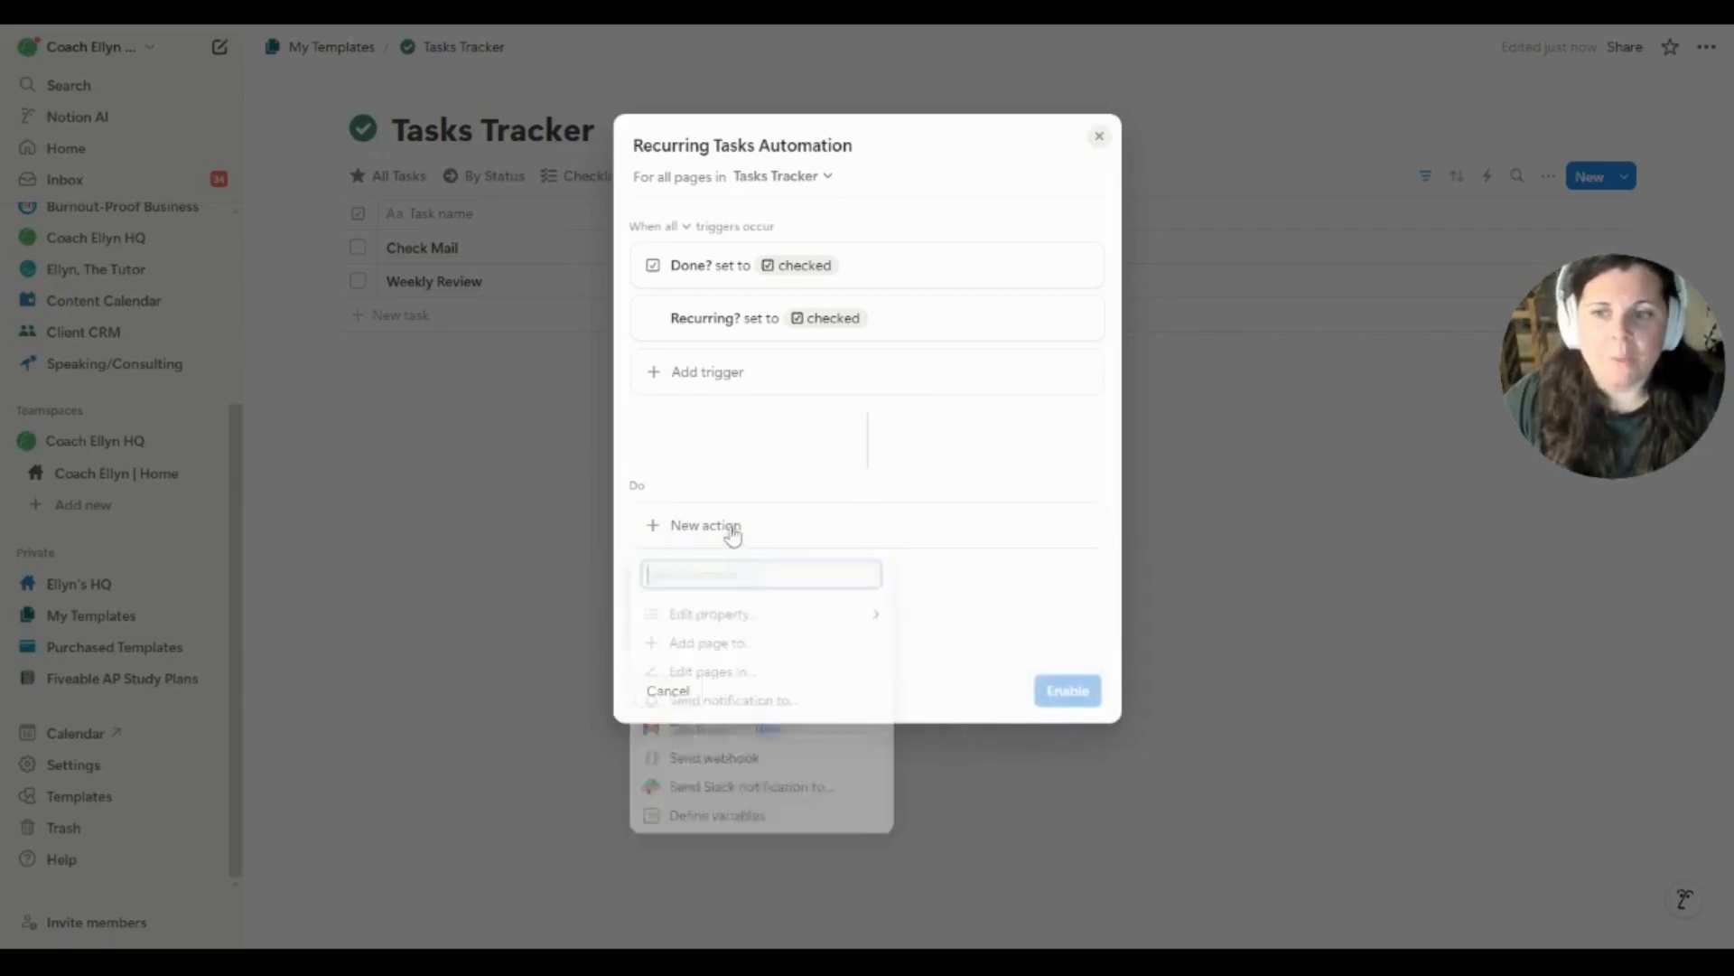
click(753, 622)
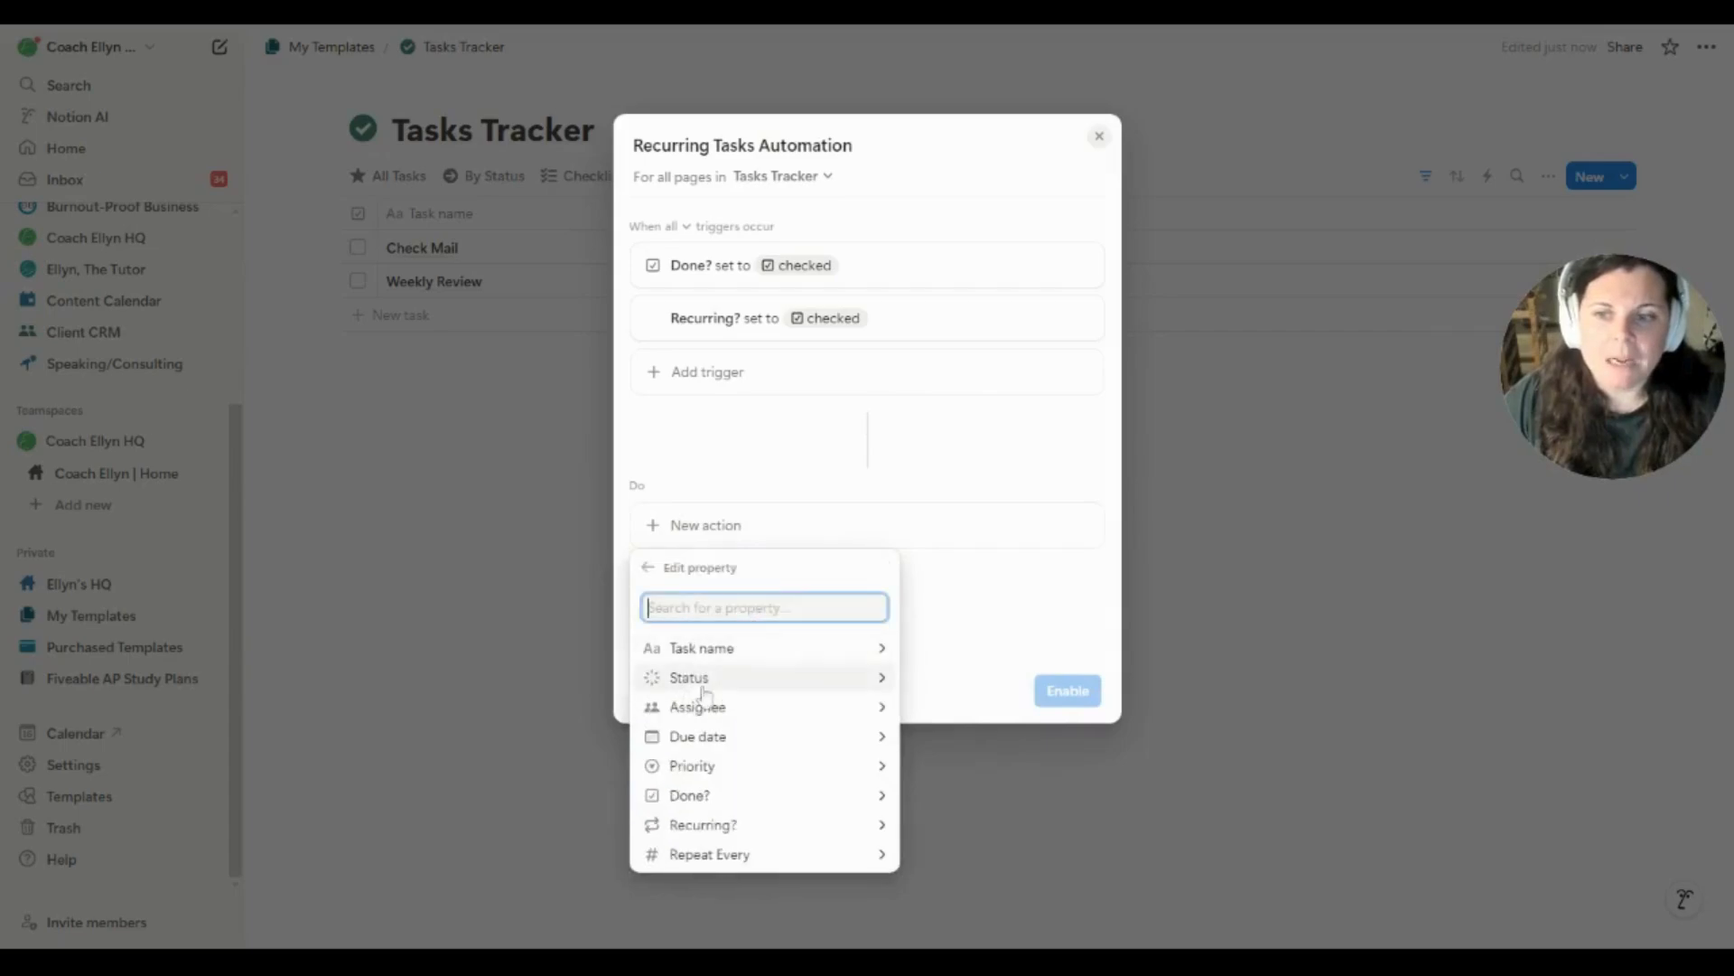
click(757, 736)
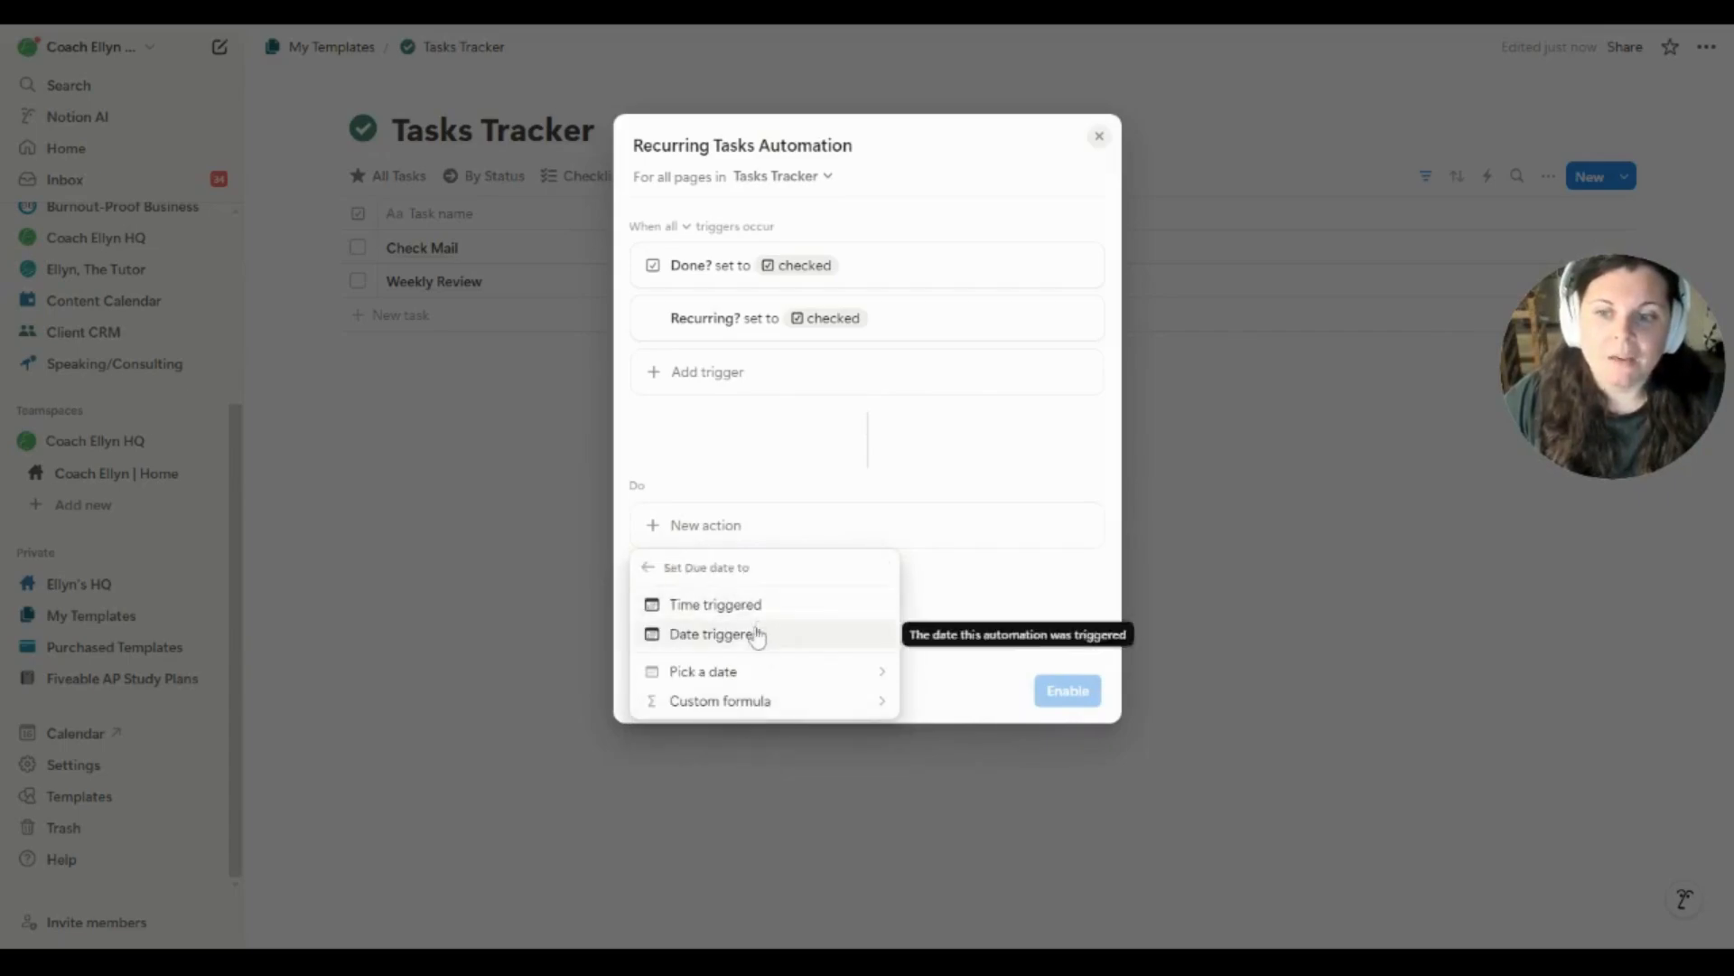
click(735, 701)
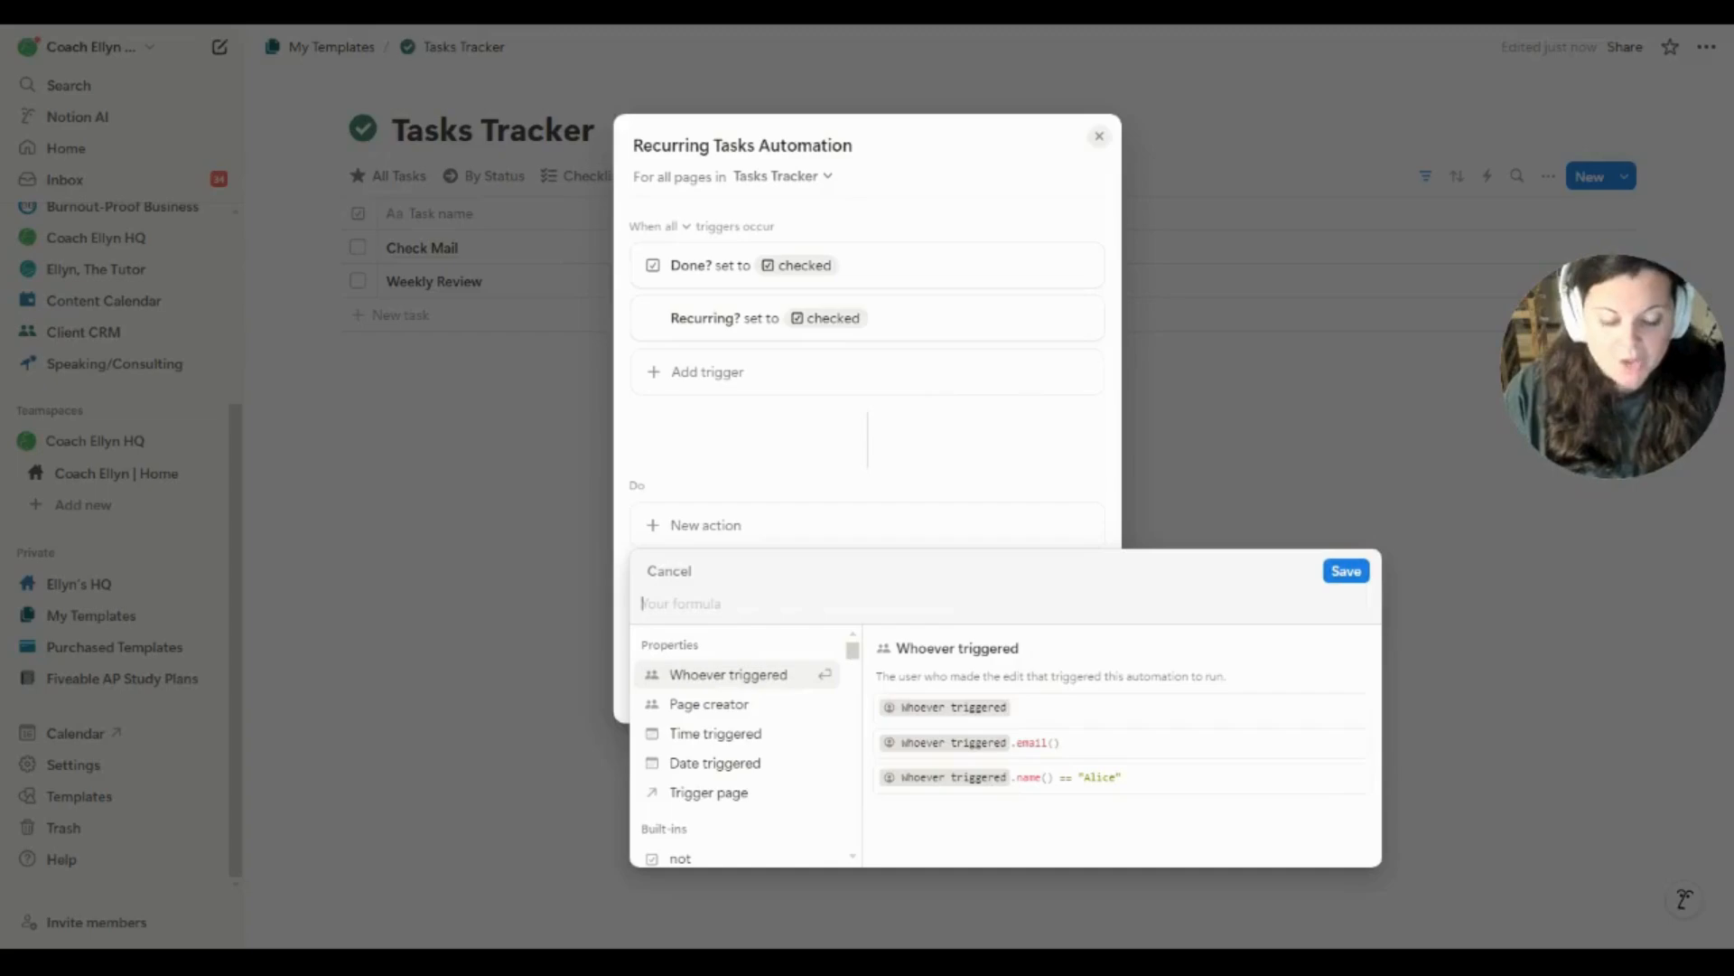
text(if()
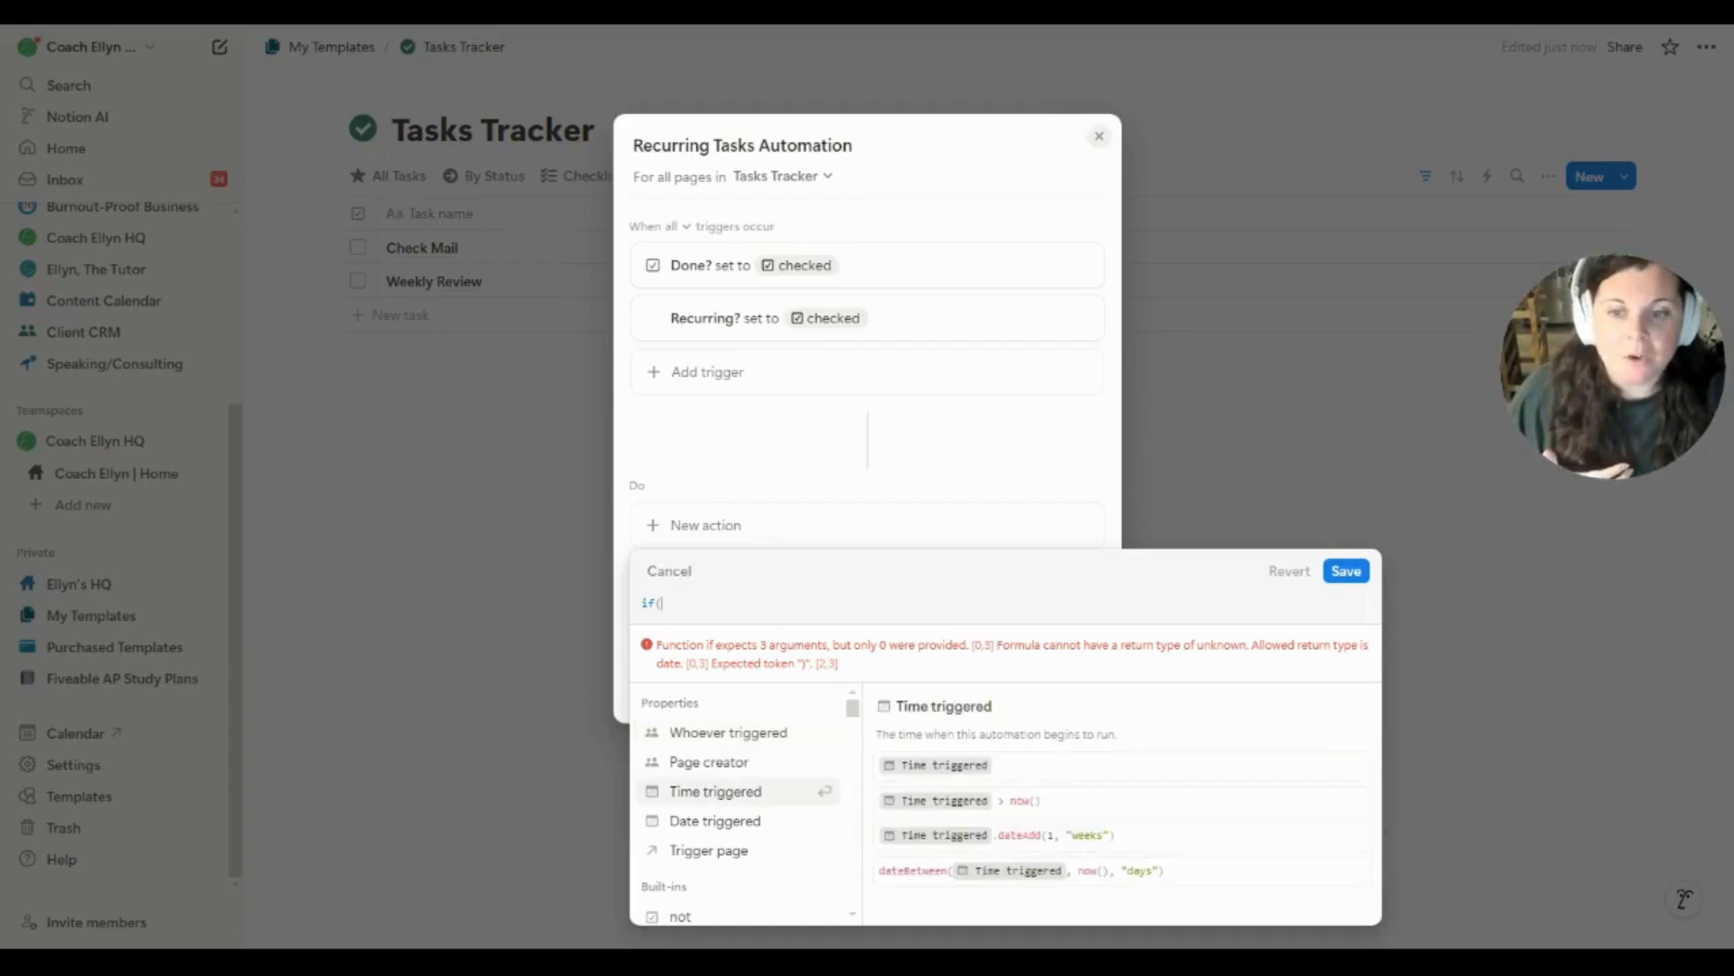
key(BackSpace)
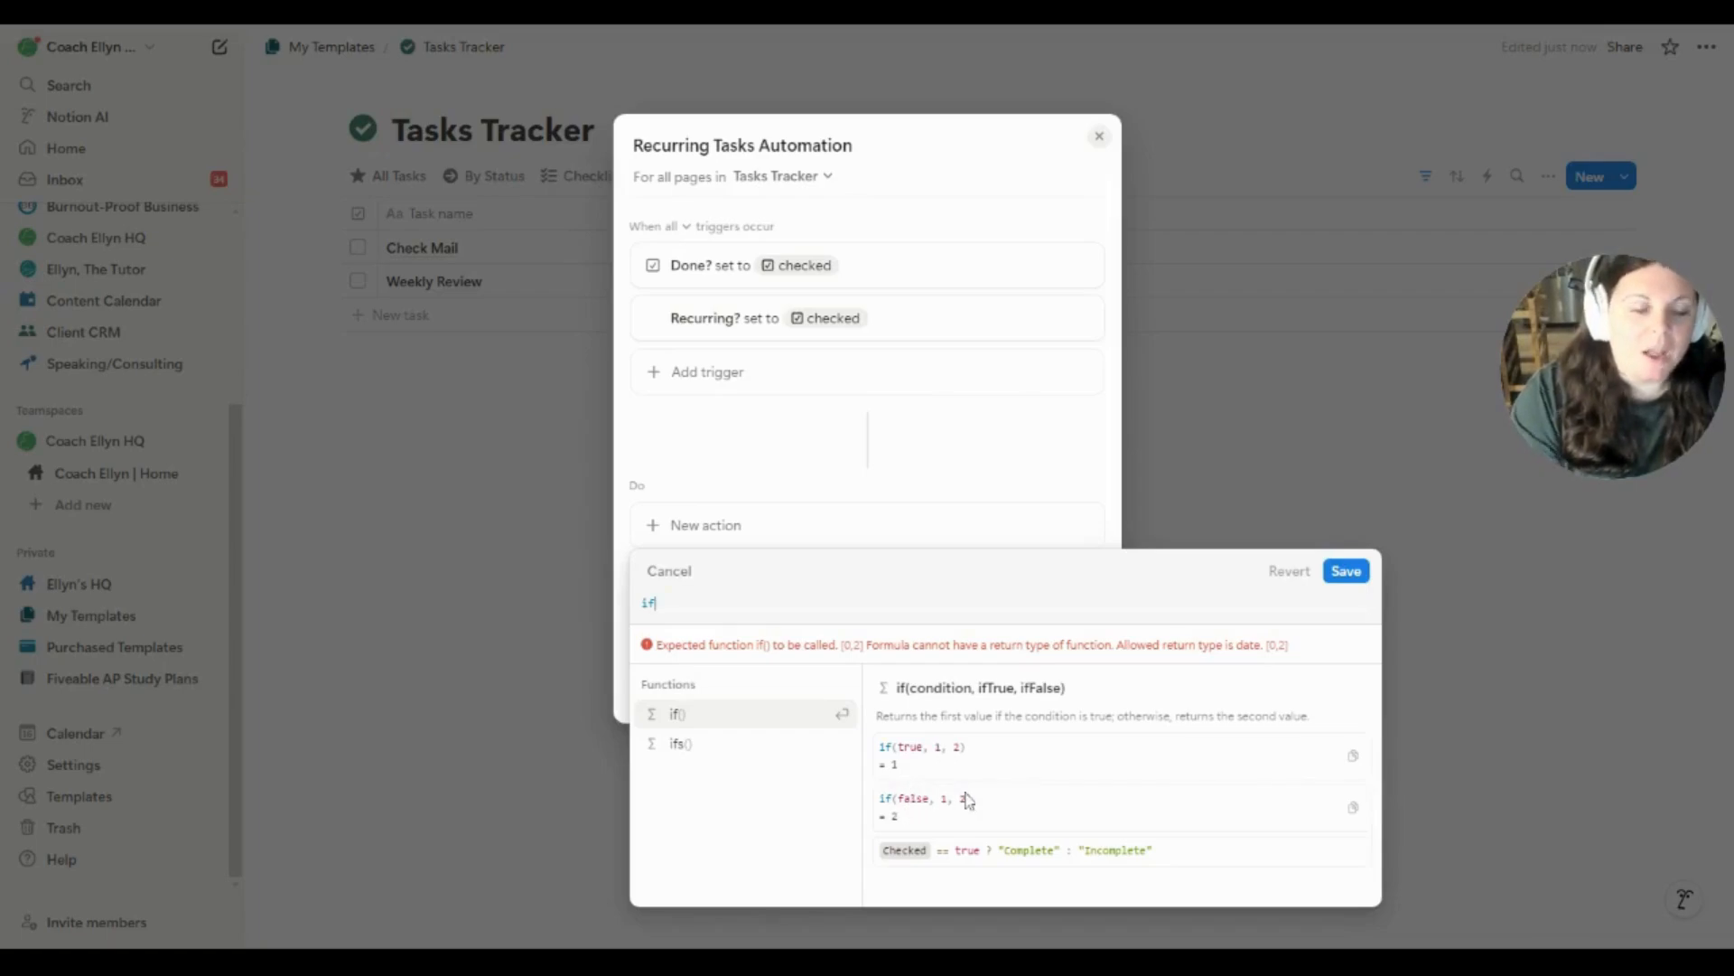
text(()
key(shift+Return)
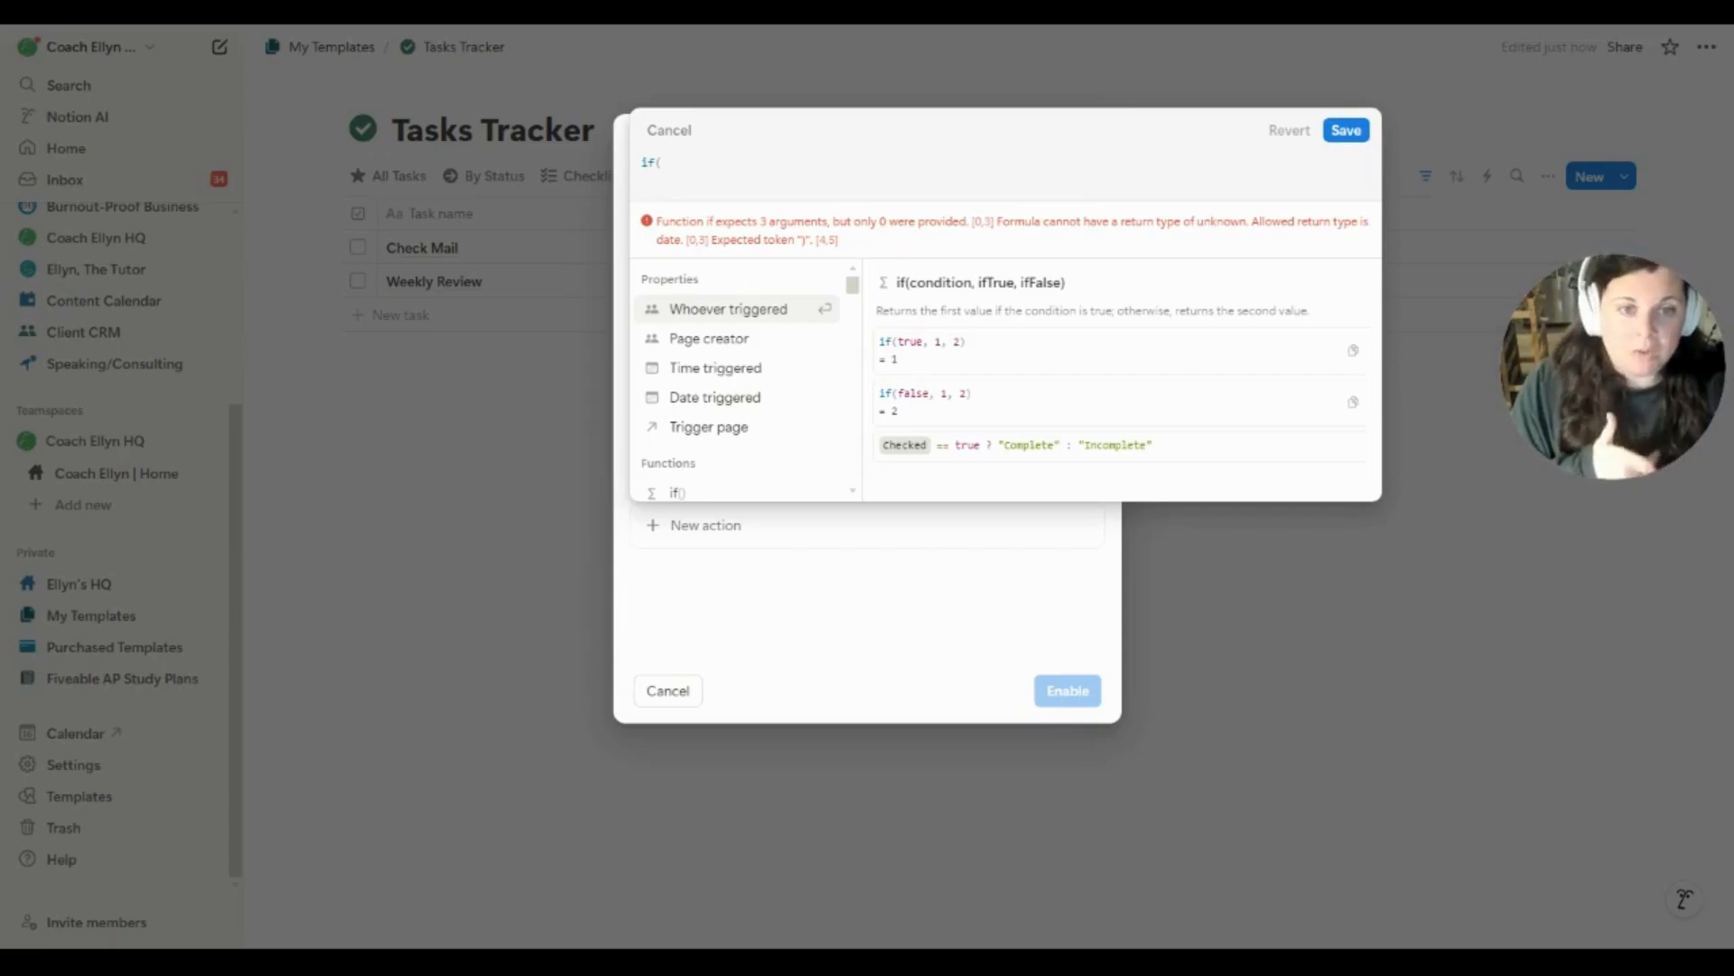
Enter the formula's condition as empty(Trigger page.Due date), using the Trigger page and Due date properties
text(empty()
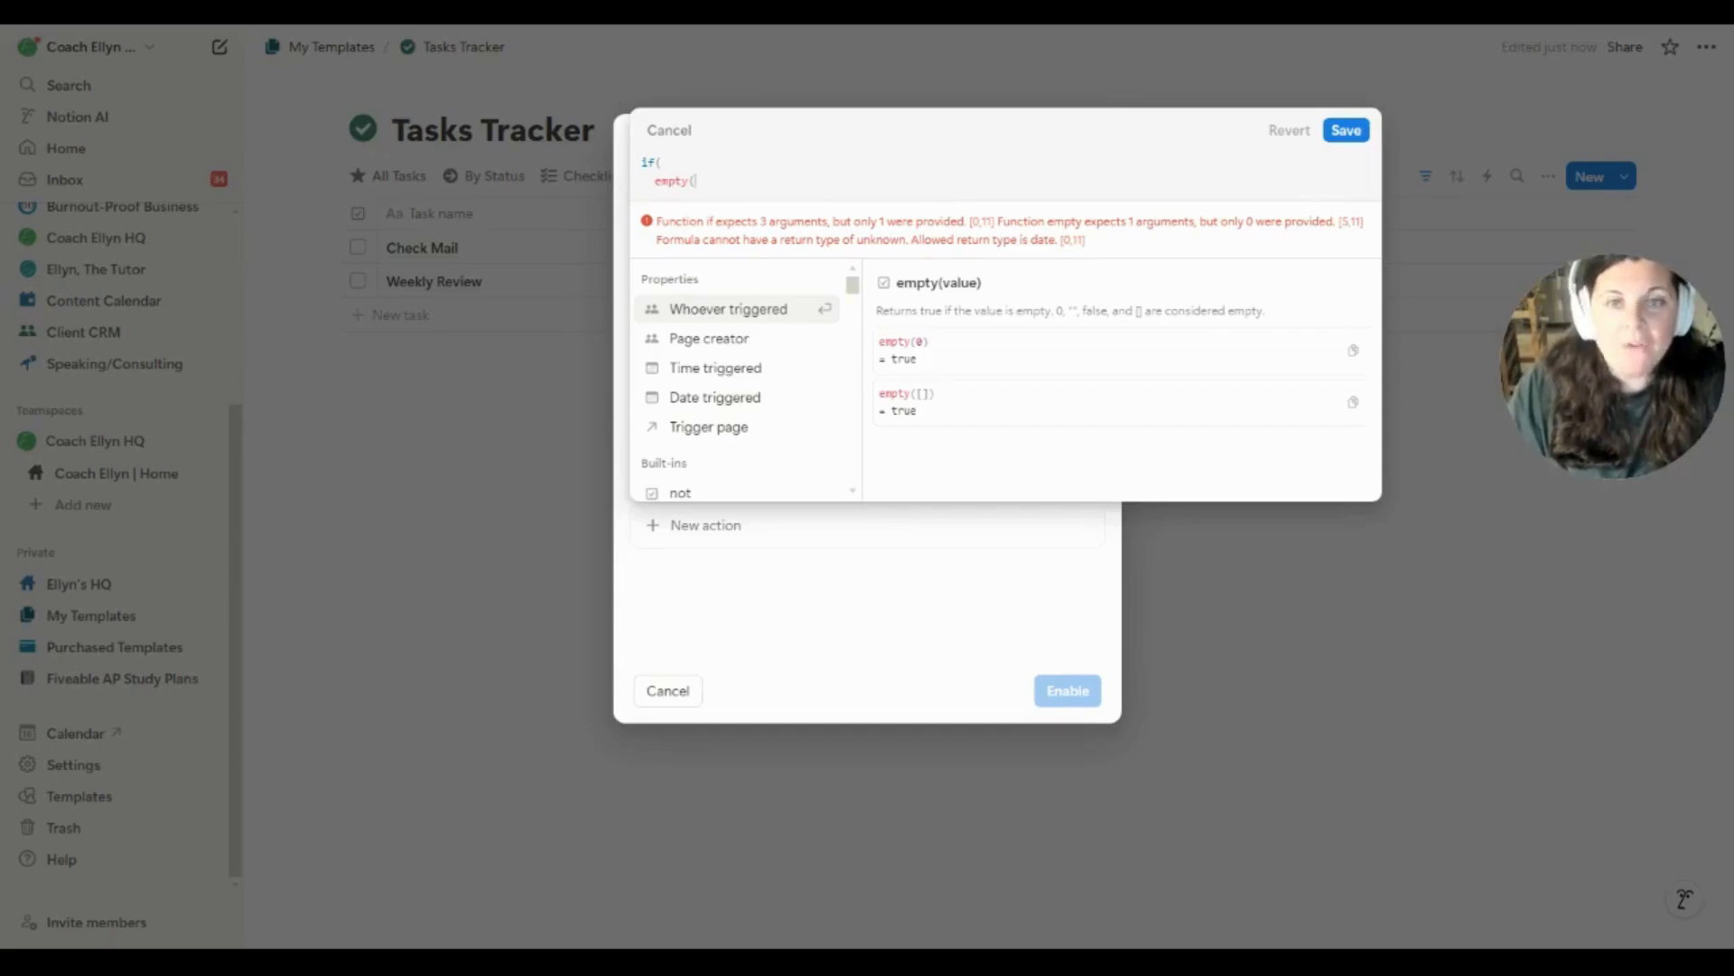
text(trig)
key(Return)
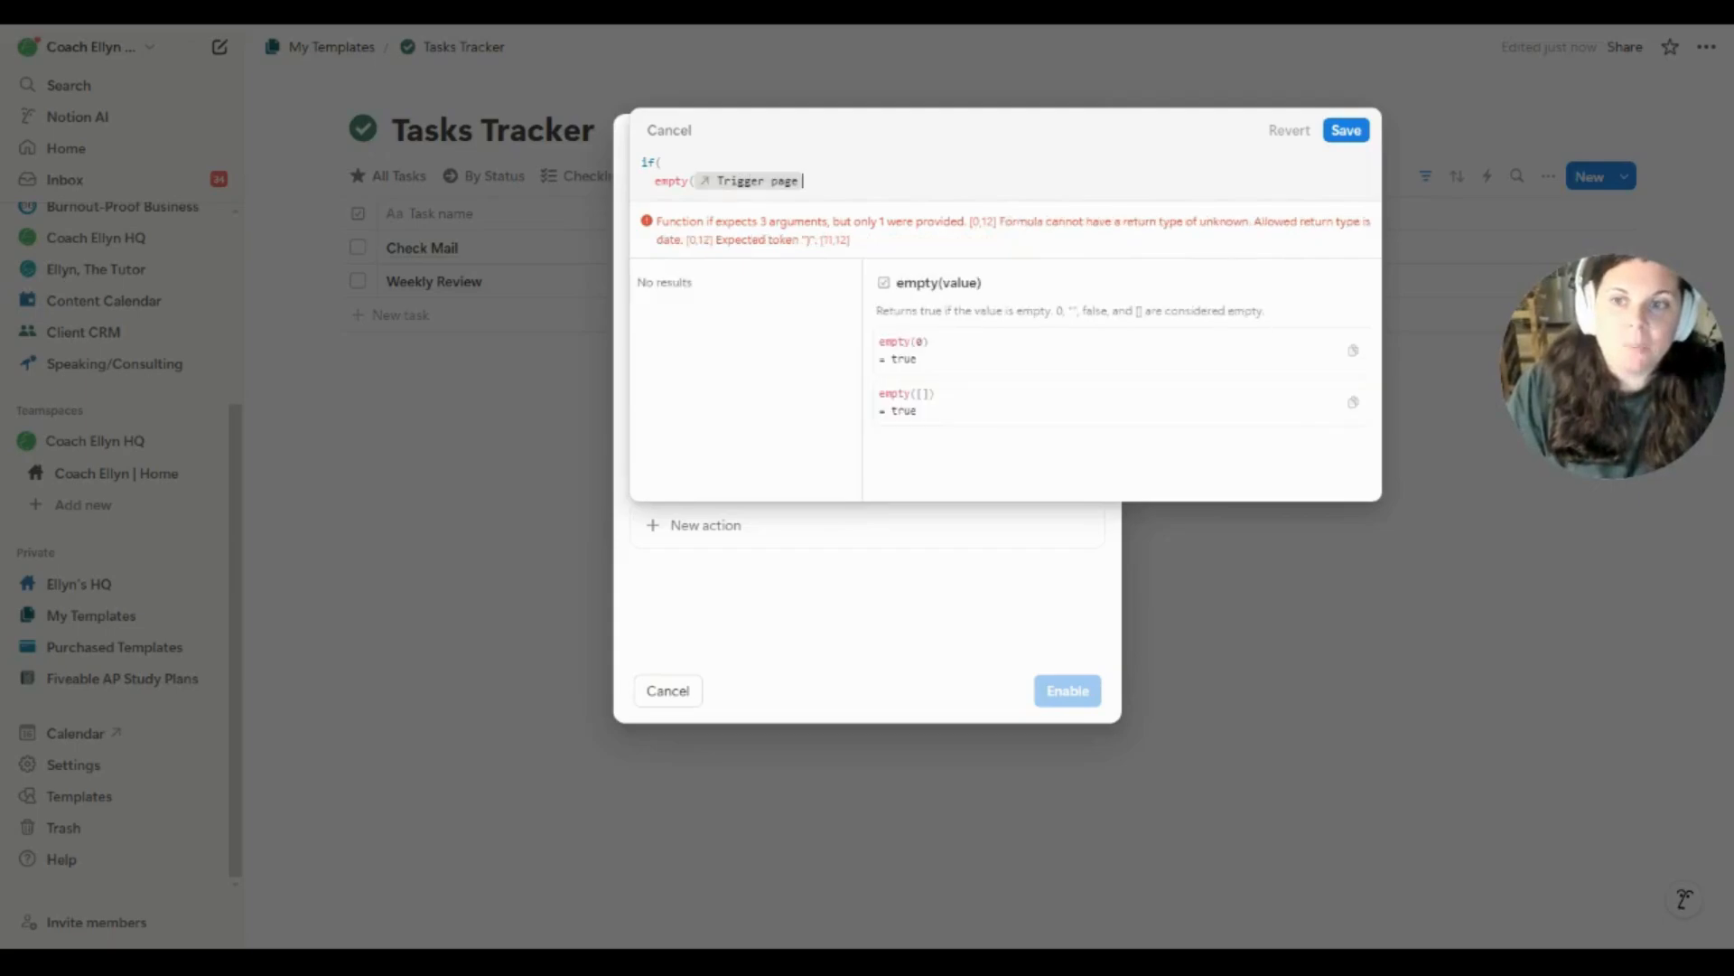
text(.due)
key(Return)
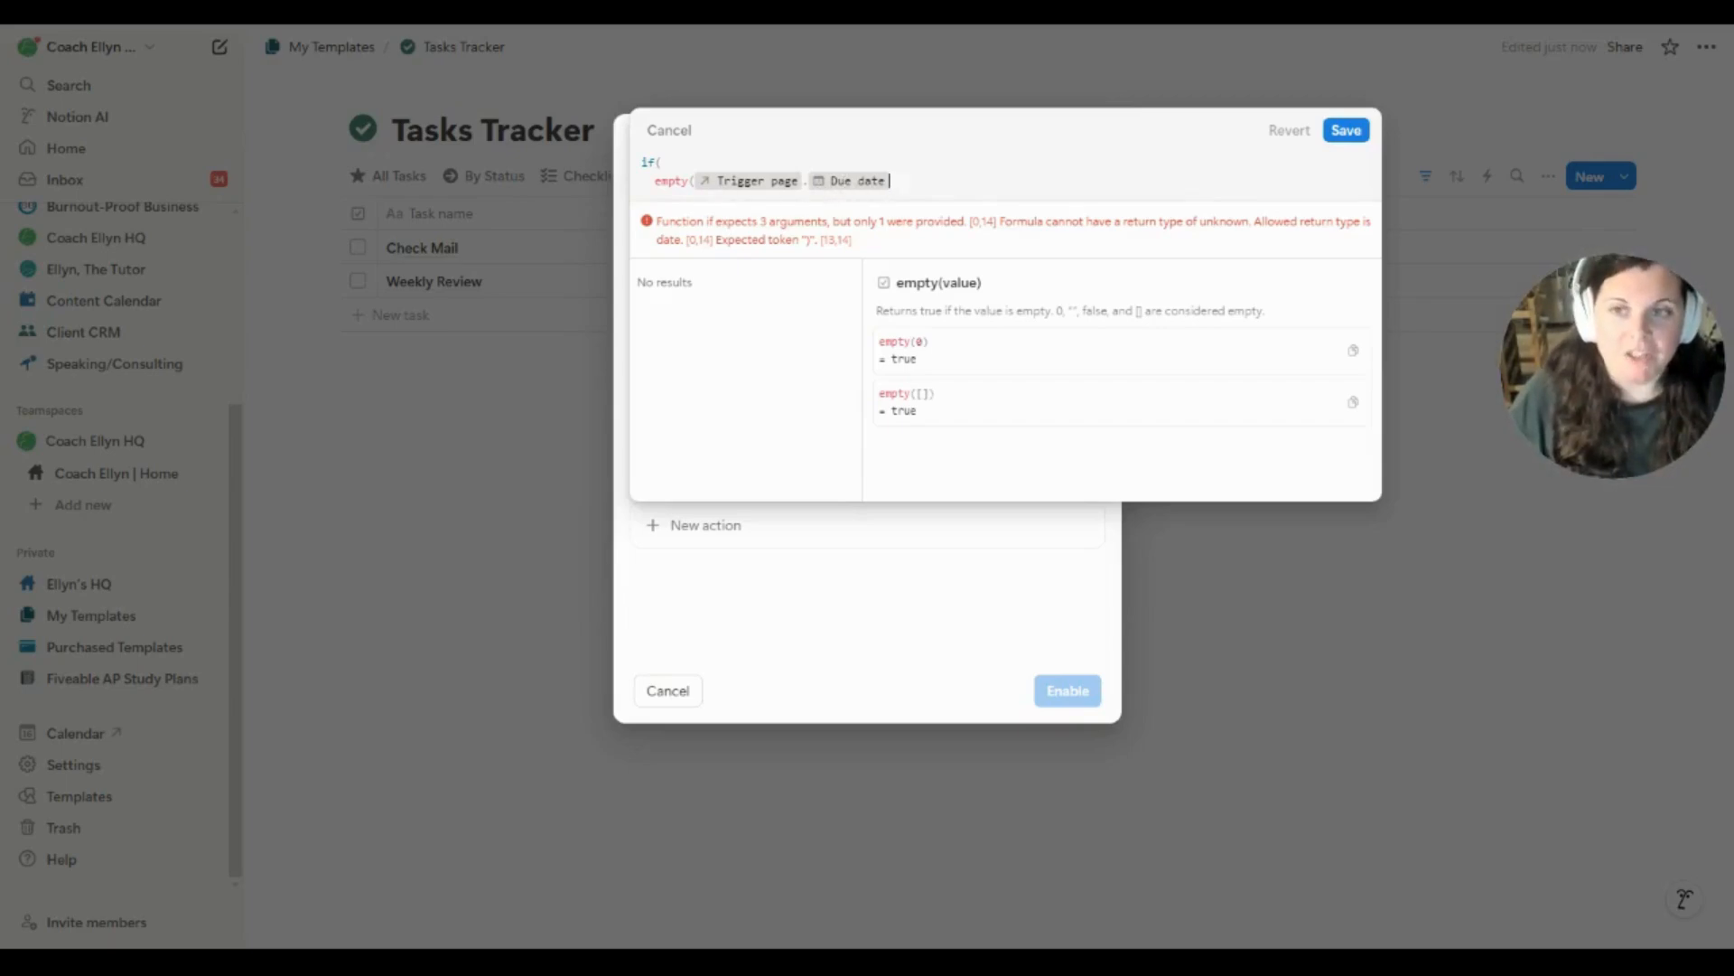
click(804, 181)
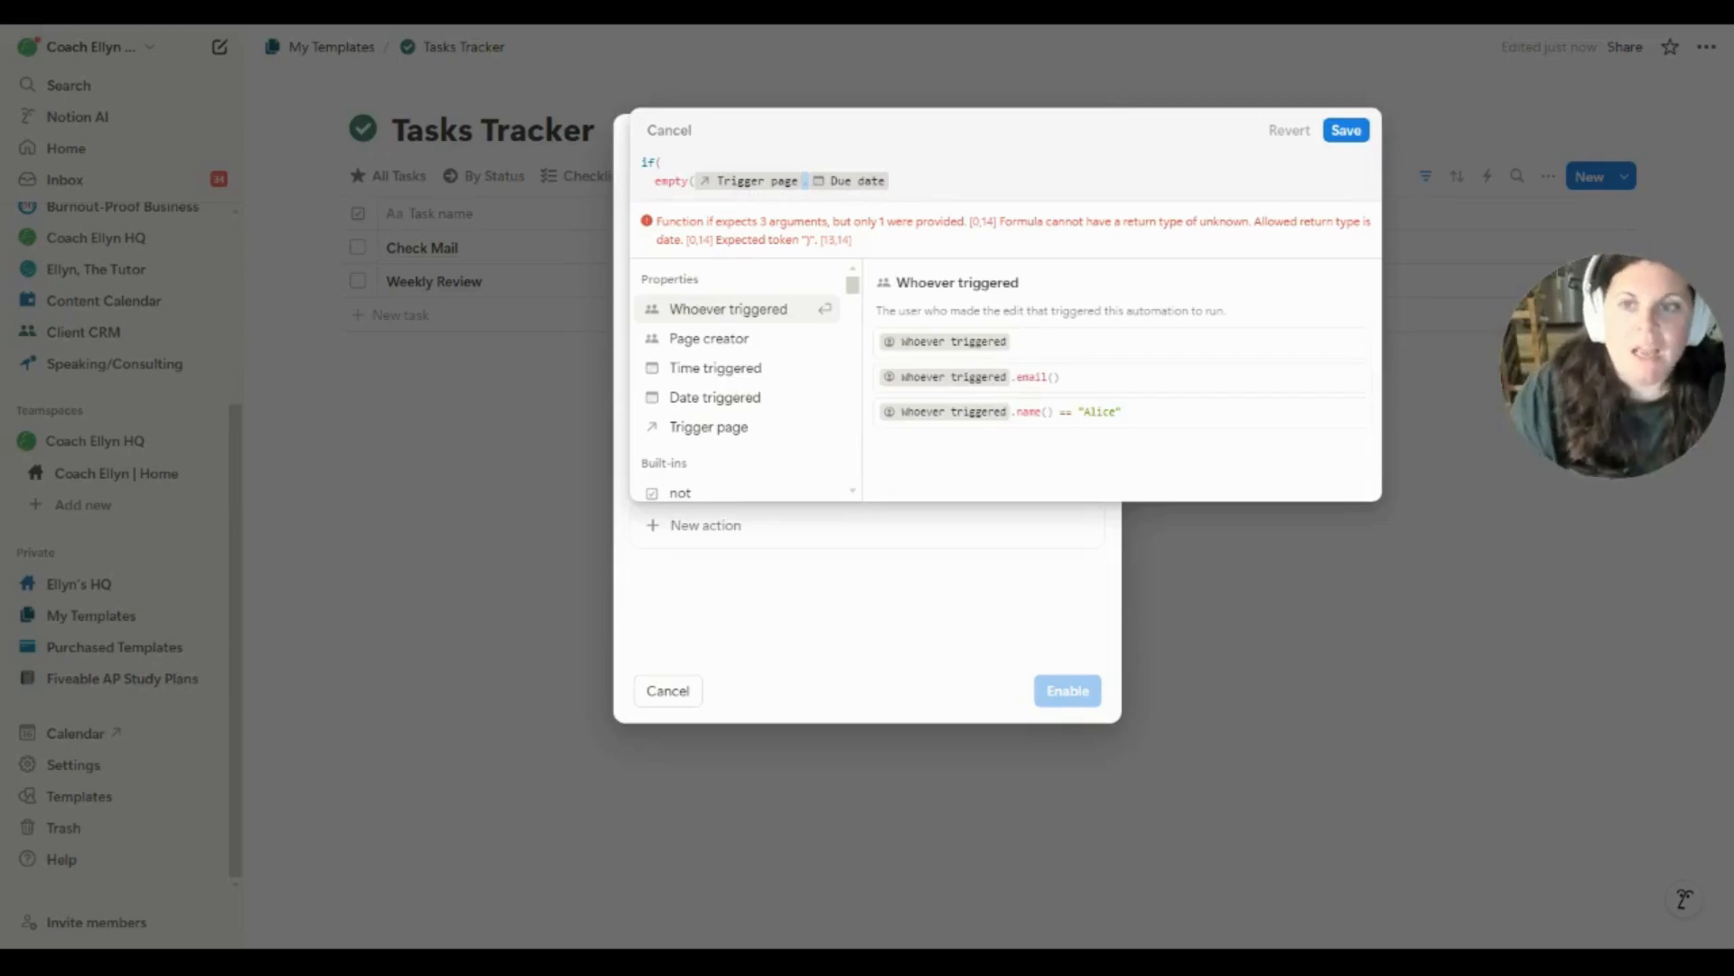
click(889, 181)
text())
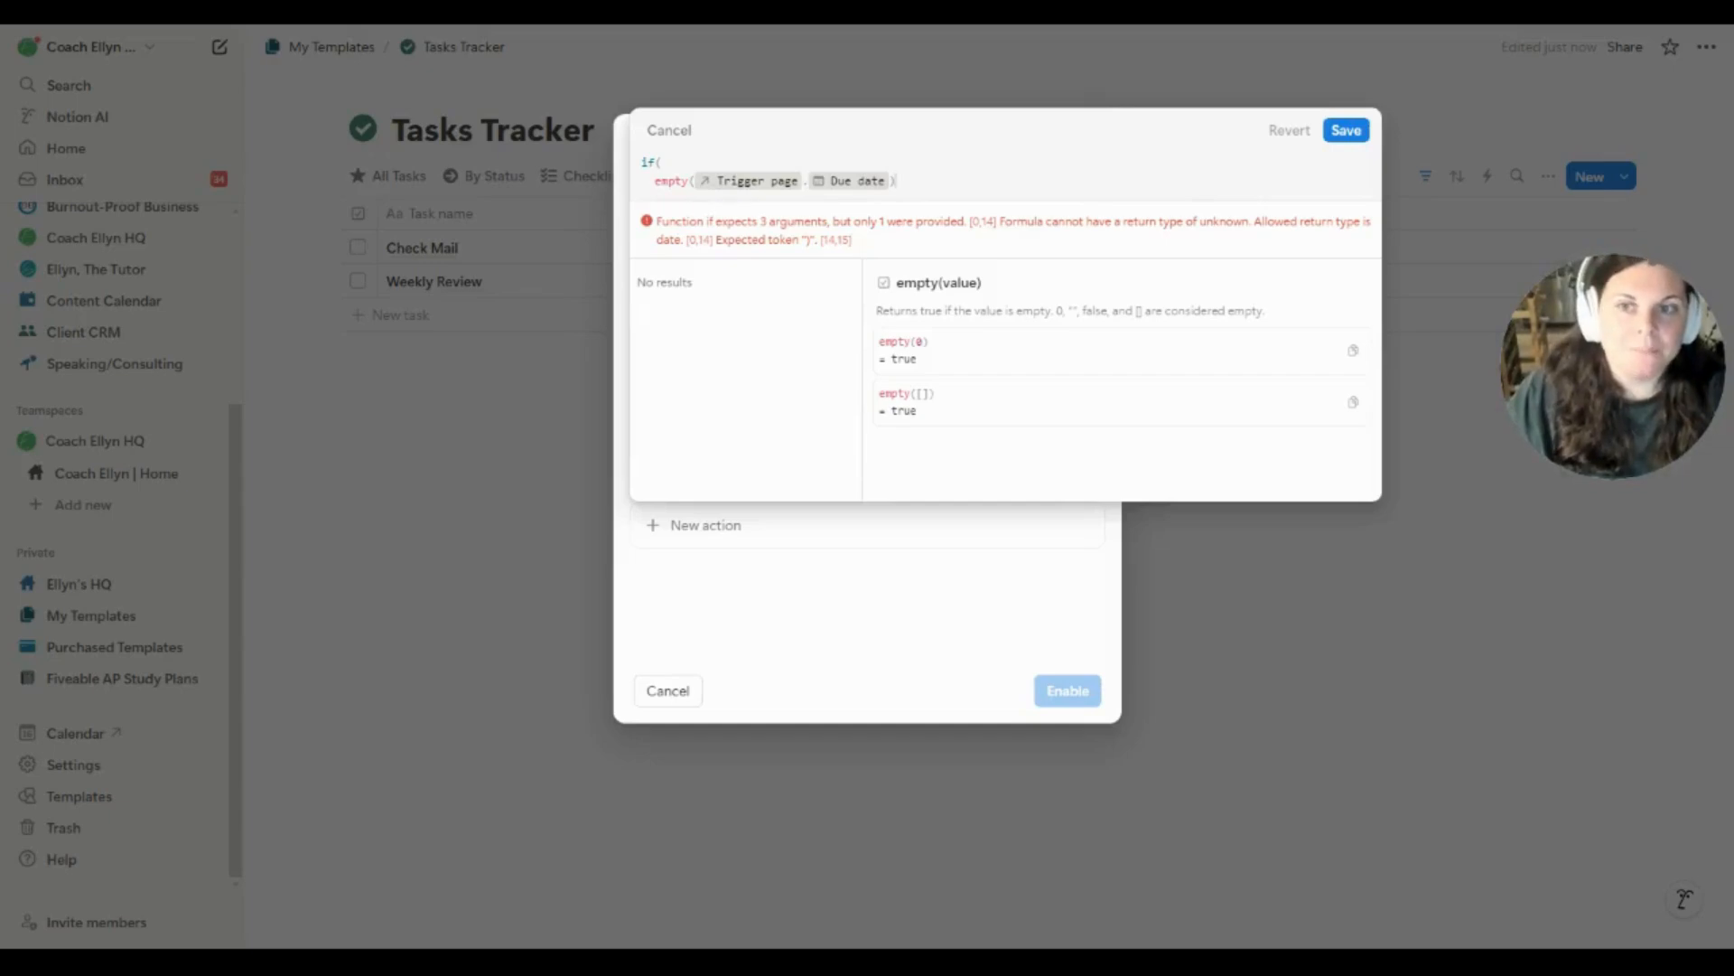
Begin the if formula's true result on a new line with dateAdd(, using Date triggered as its date argument
text(,)
key(Return)
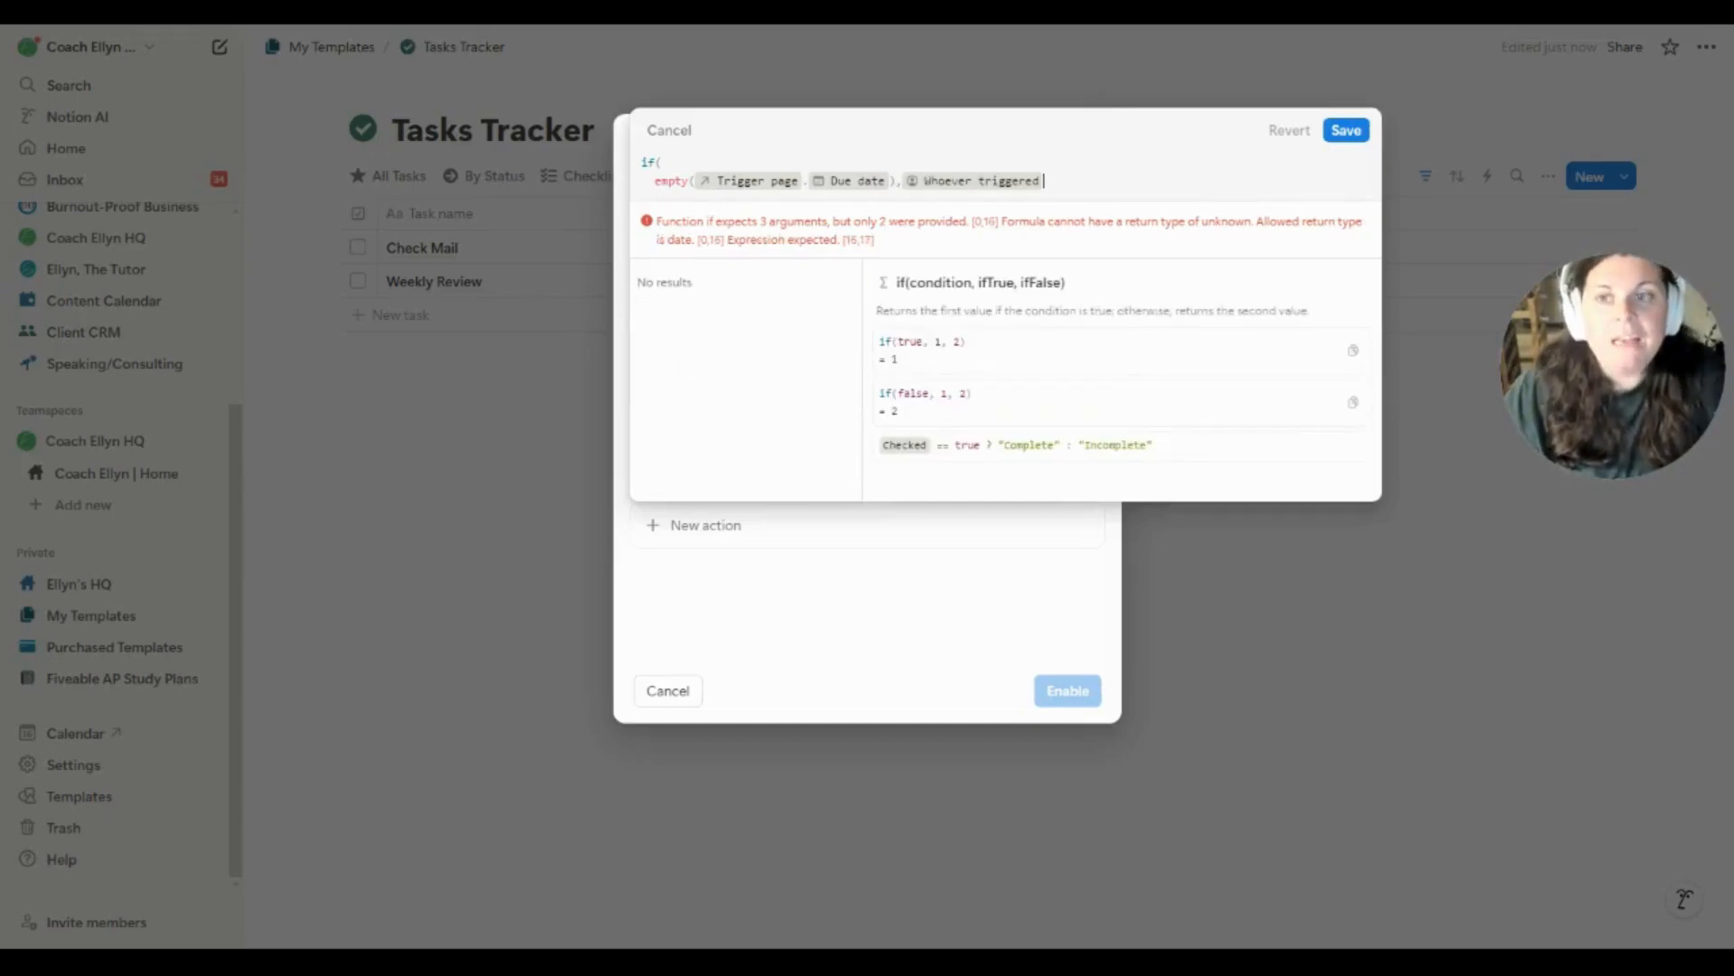
key(shift+Return)
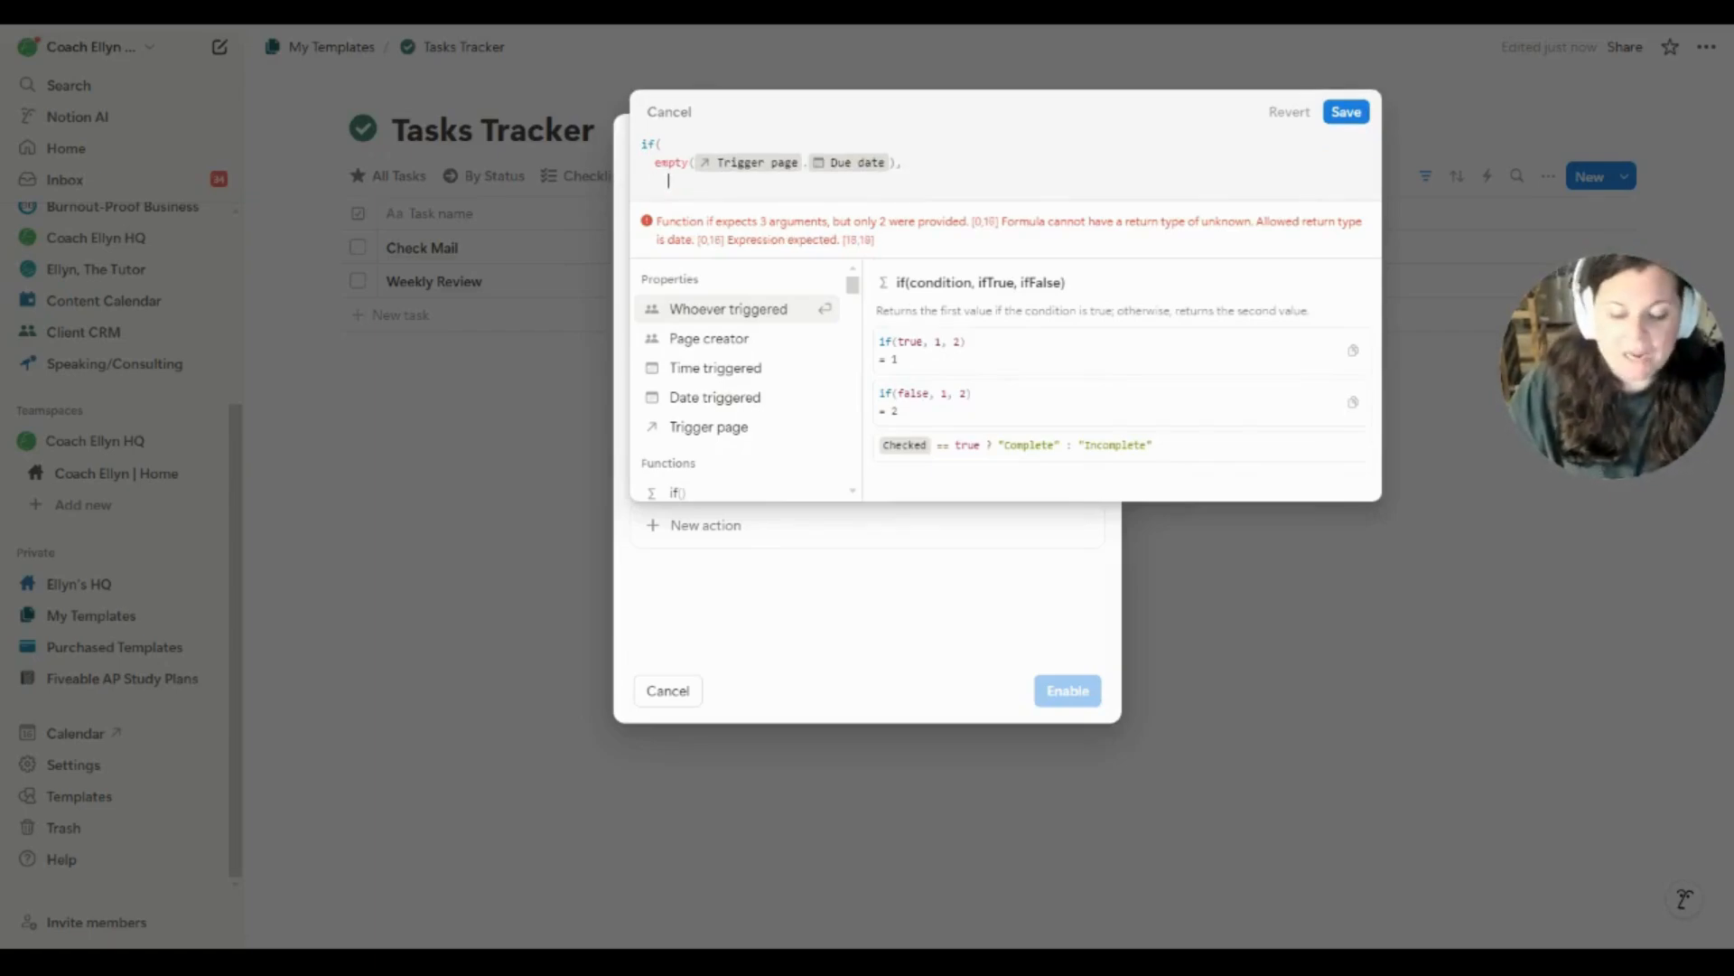
text(date)
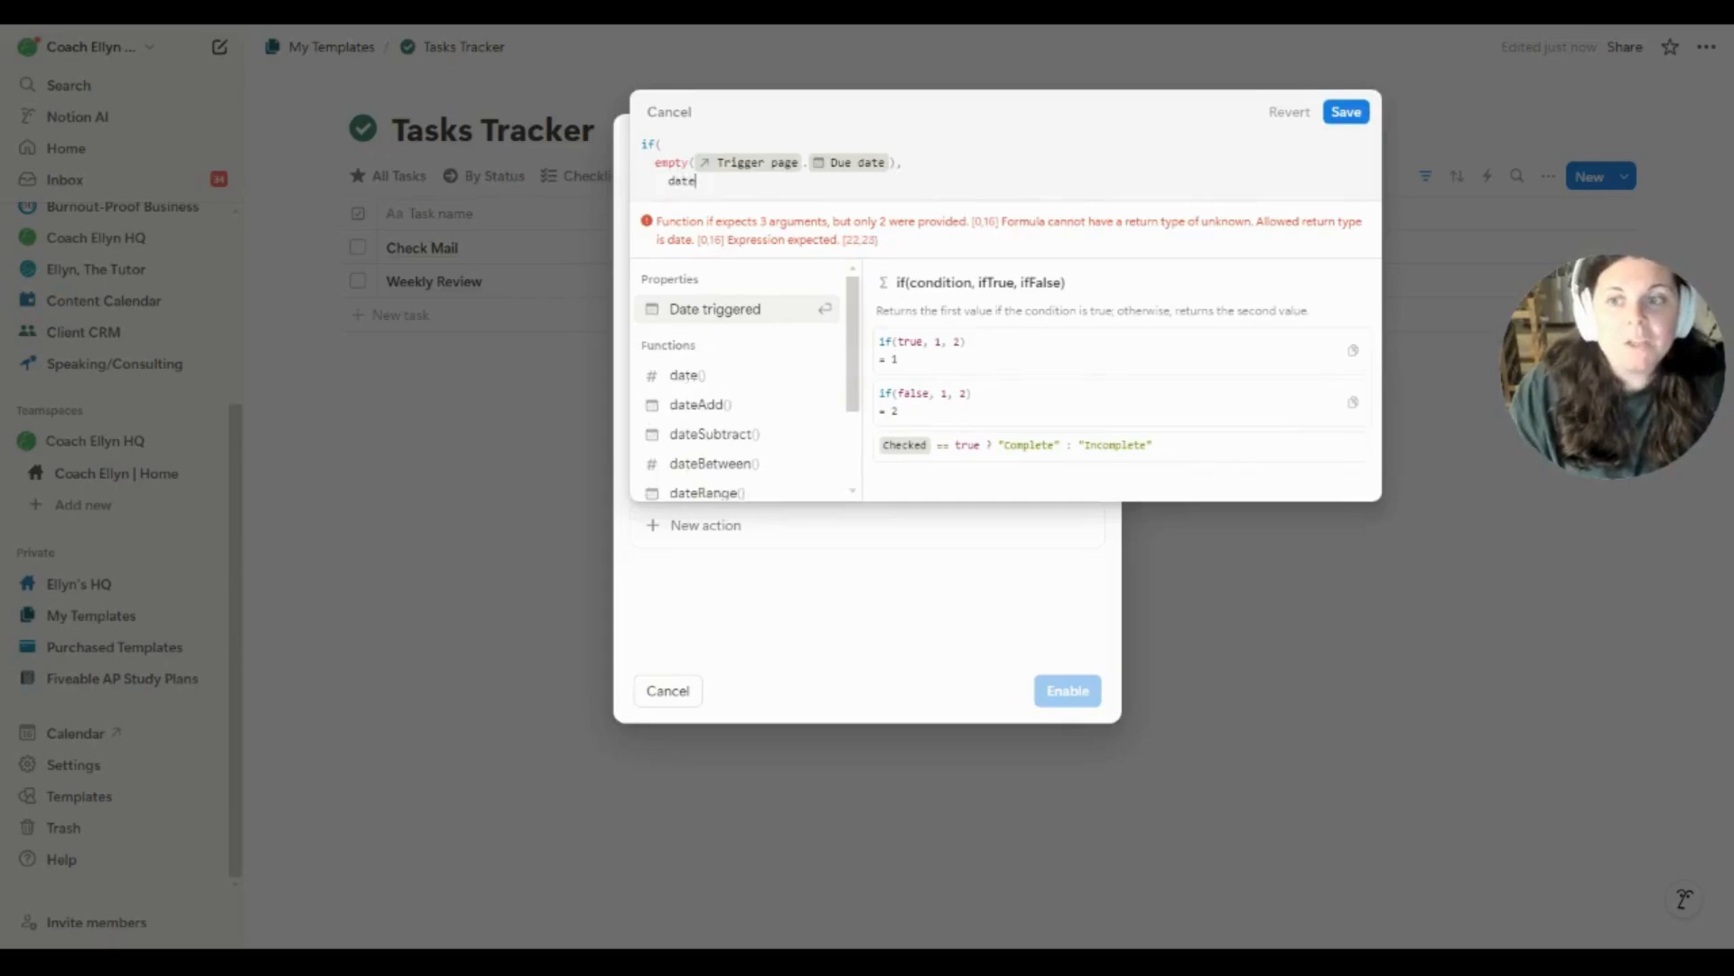
text(Add()
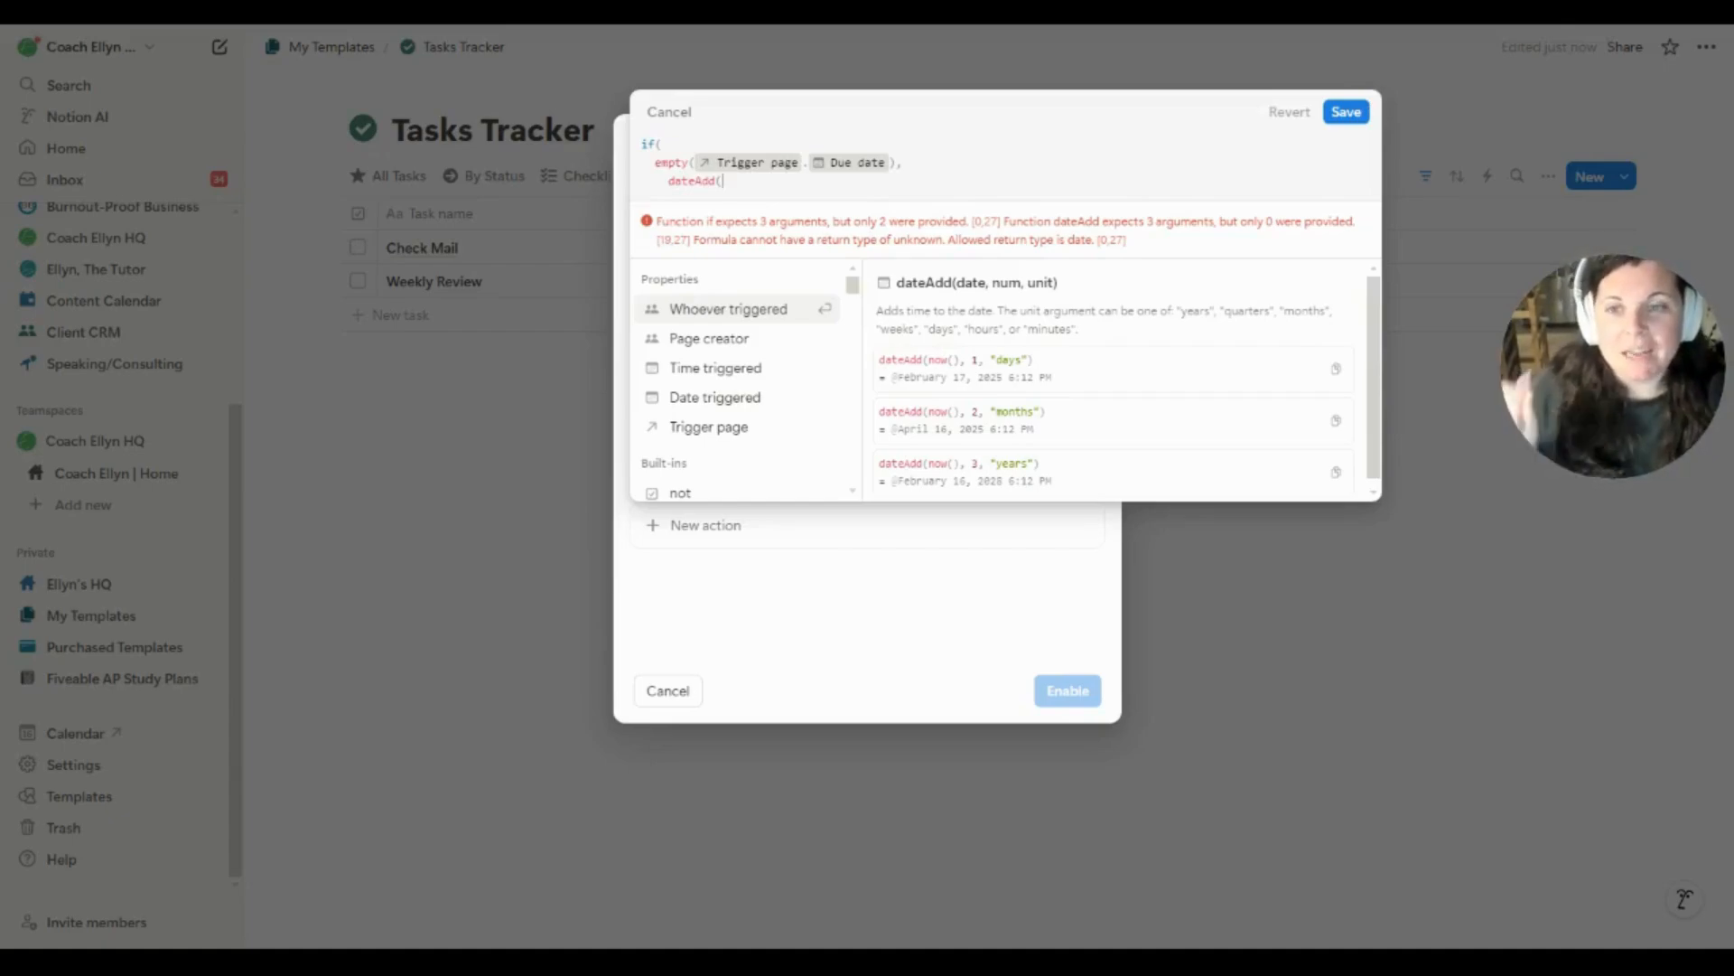
click(756, 402)
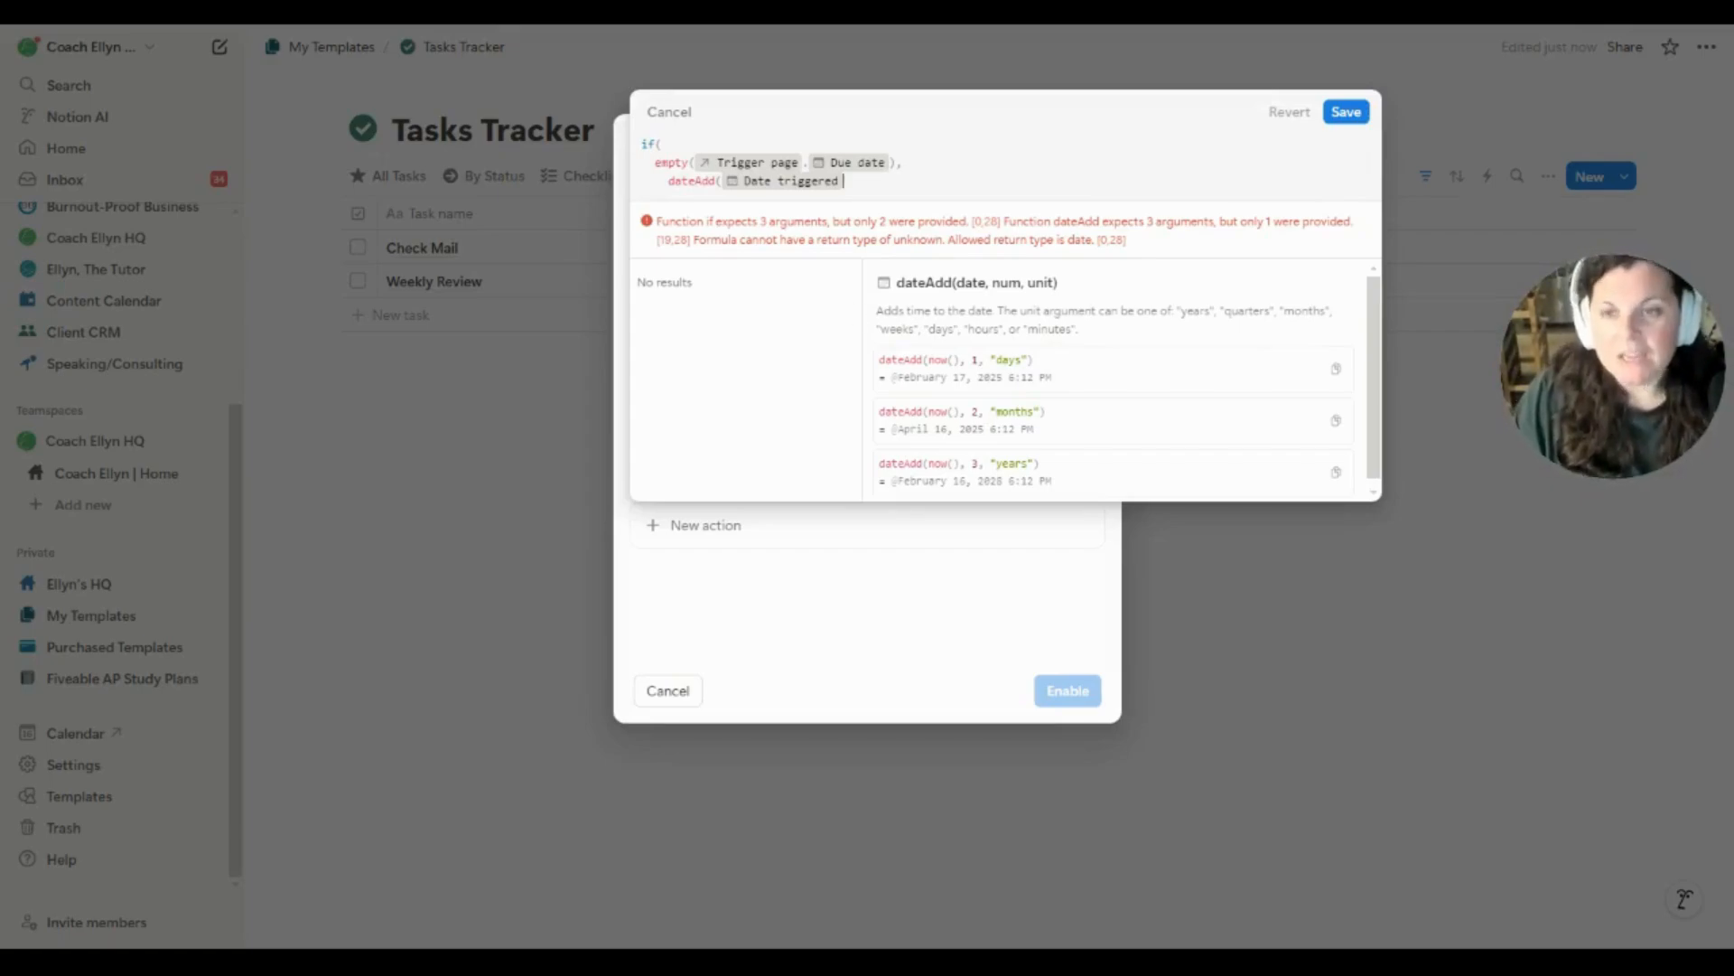
text(,)
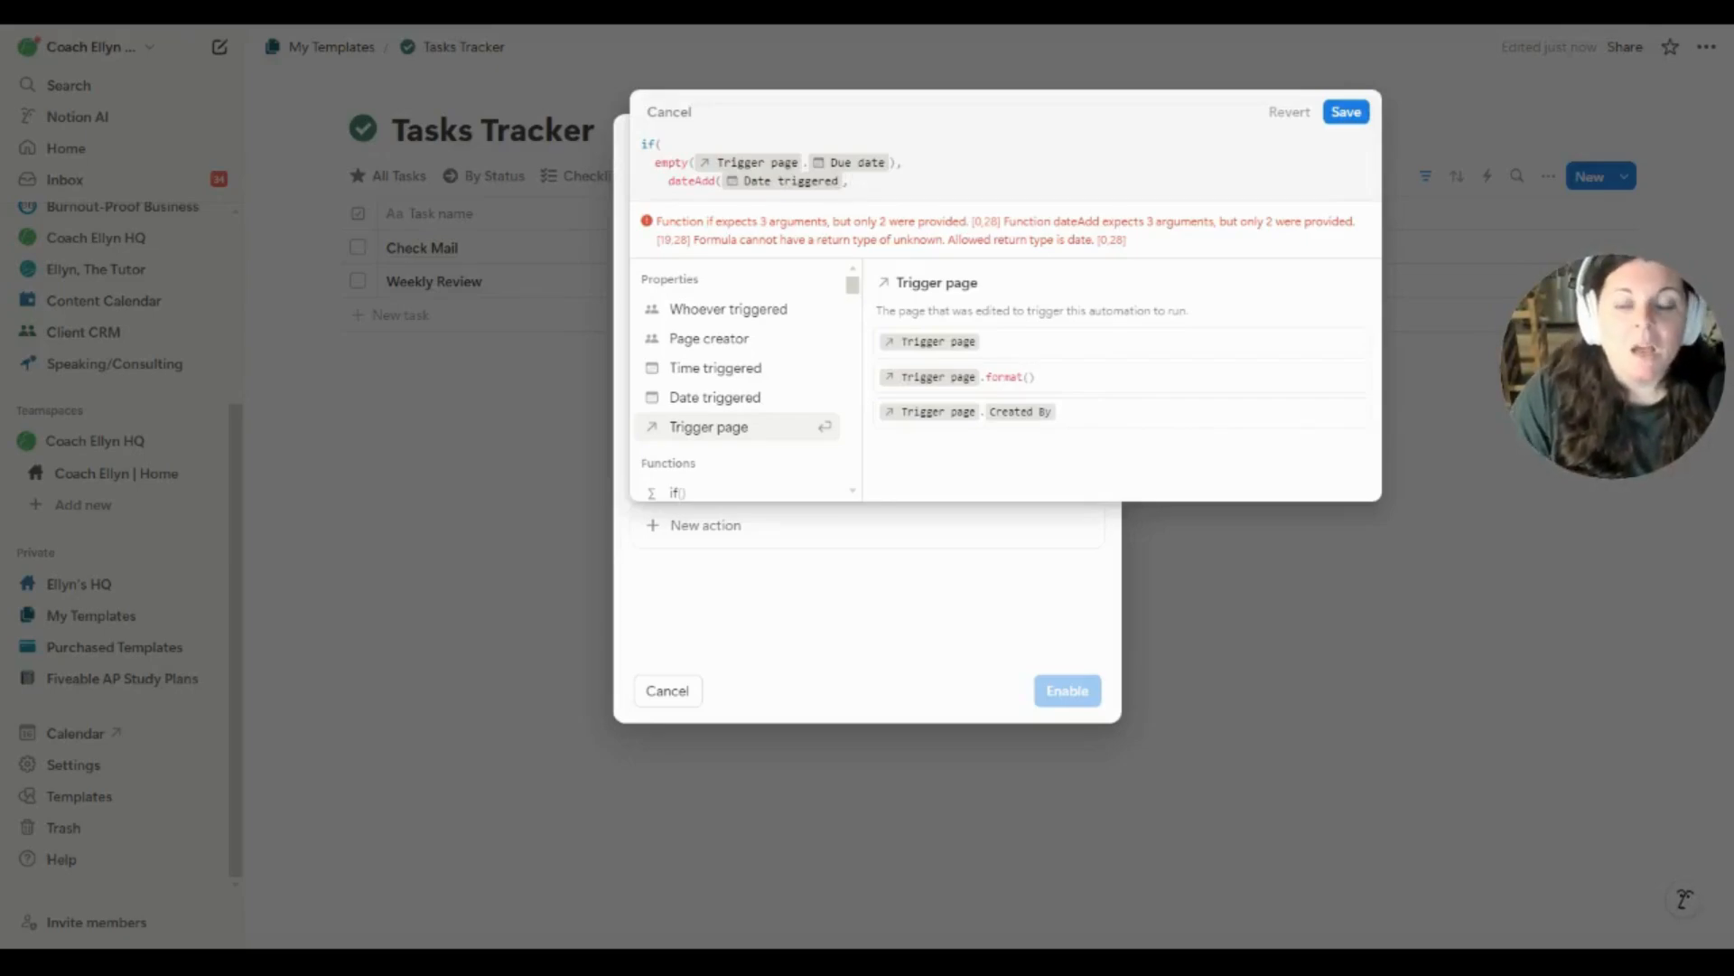
Complete the first dateAdd with Trigger page.Repeat Every as the number and "days" as the unit, followed by a comma
click(757, 434)
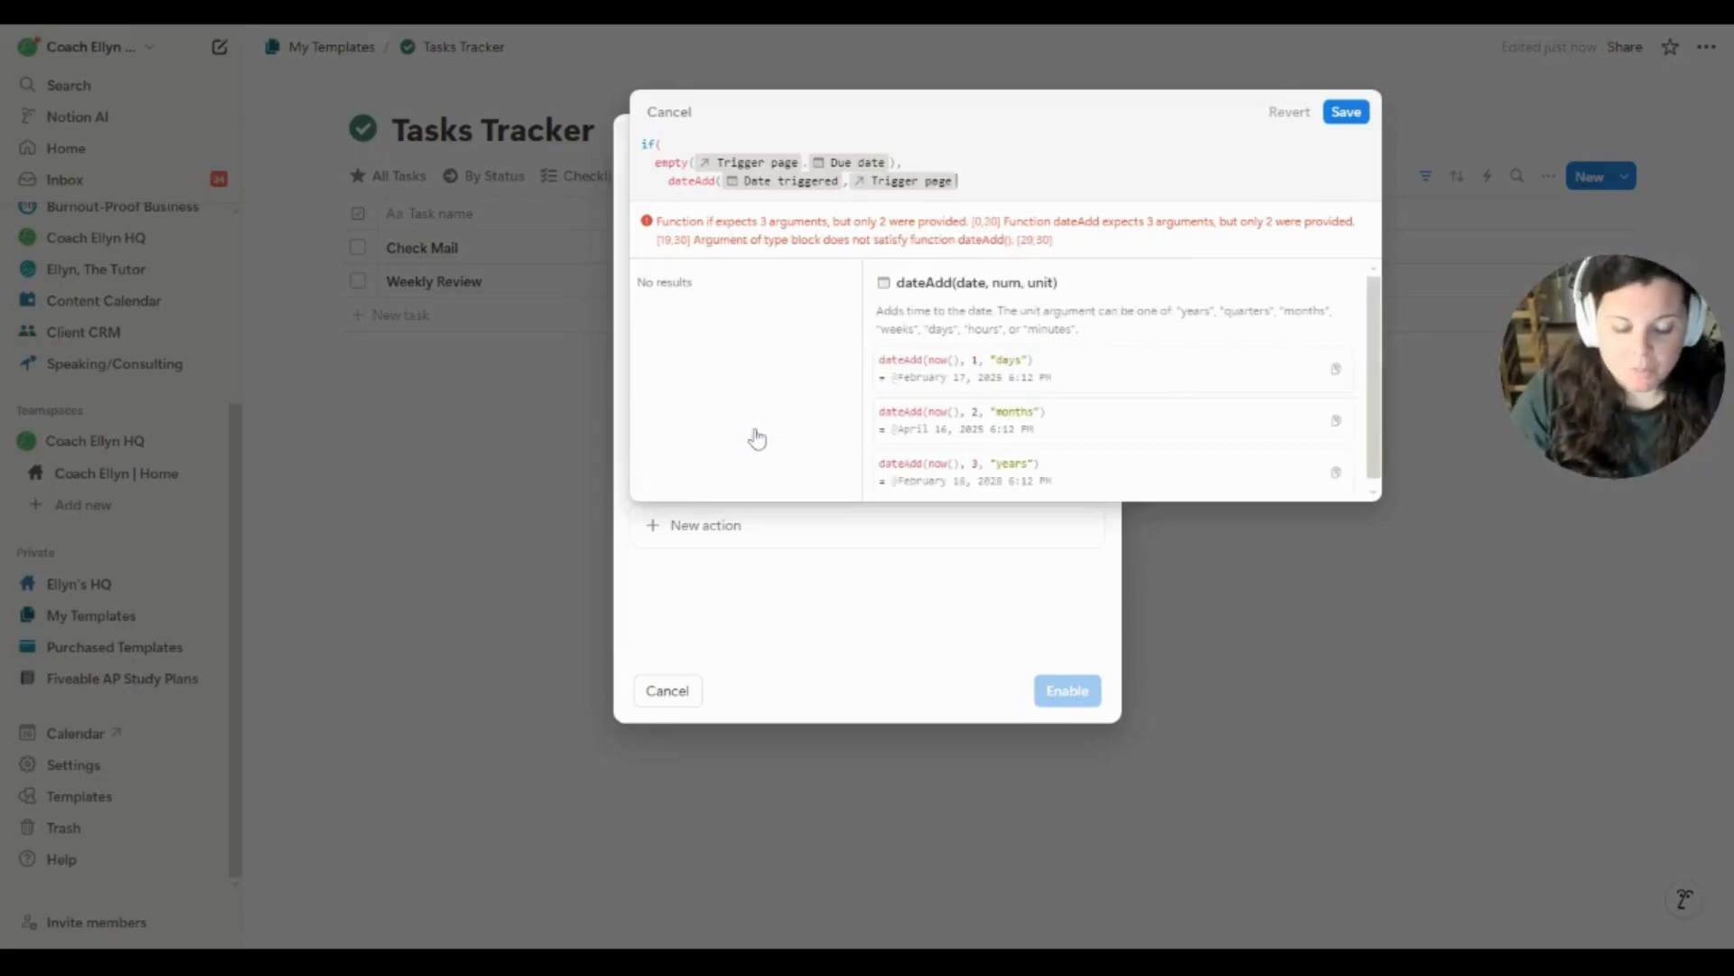
text(.)
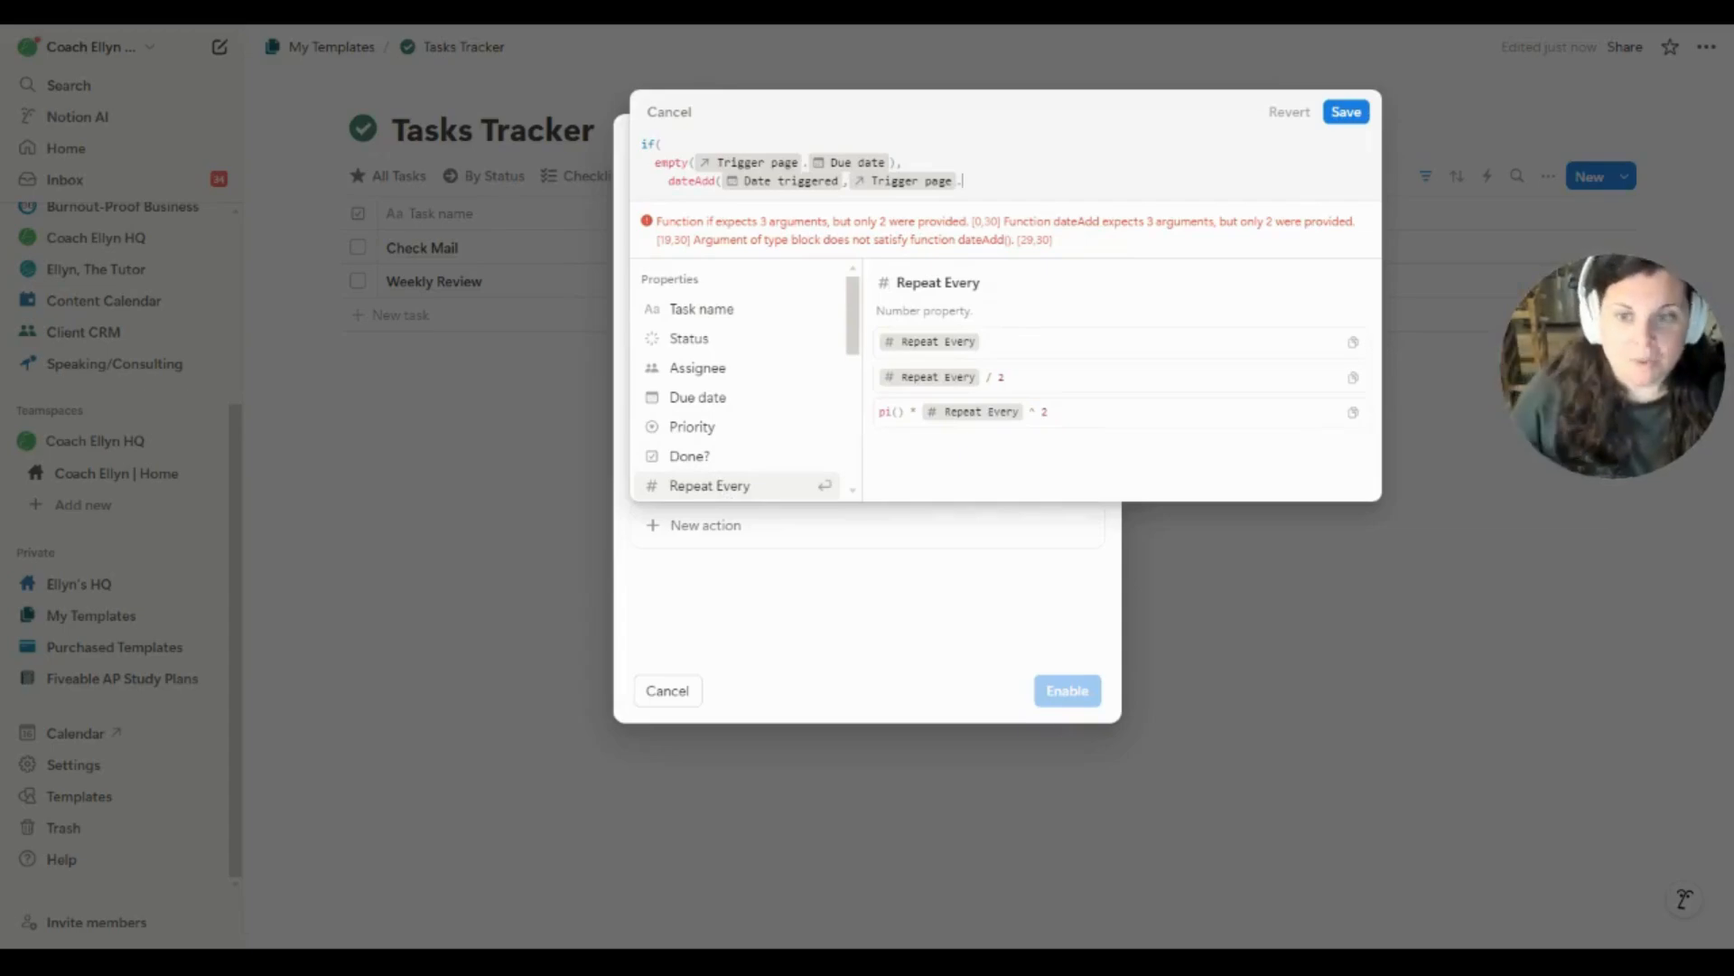
click(724, 491)
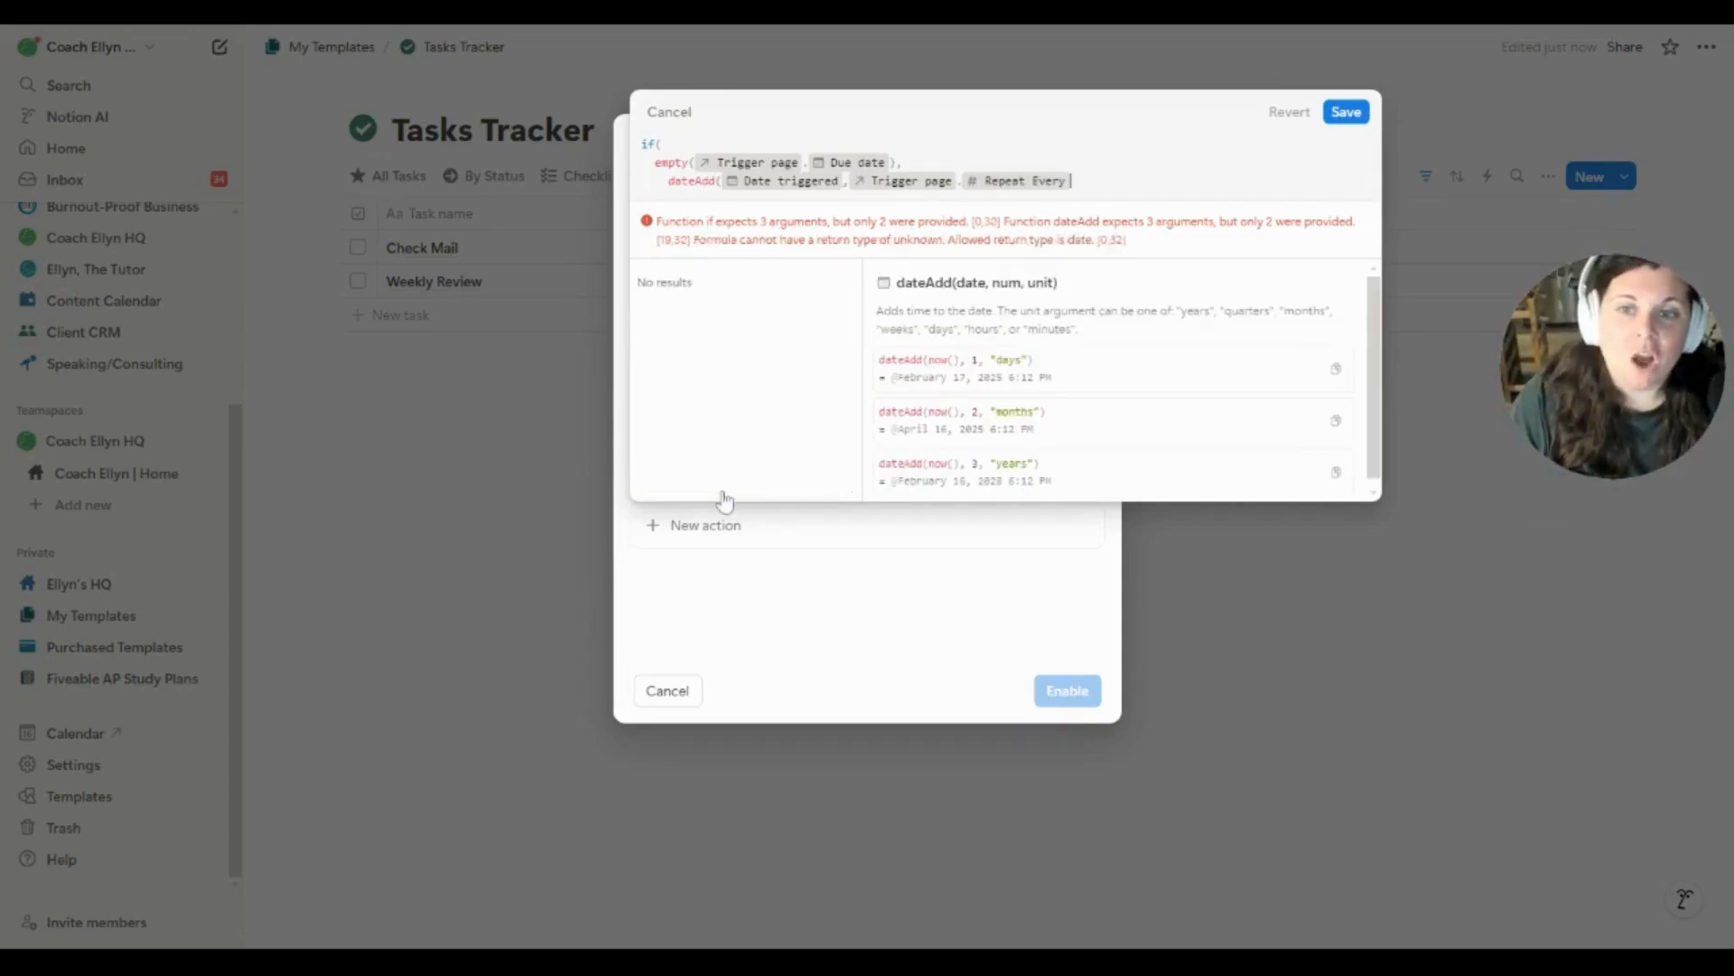
text(,)
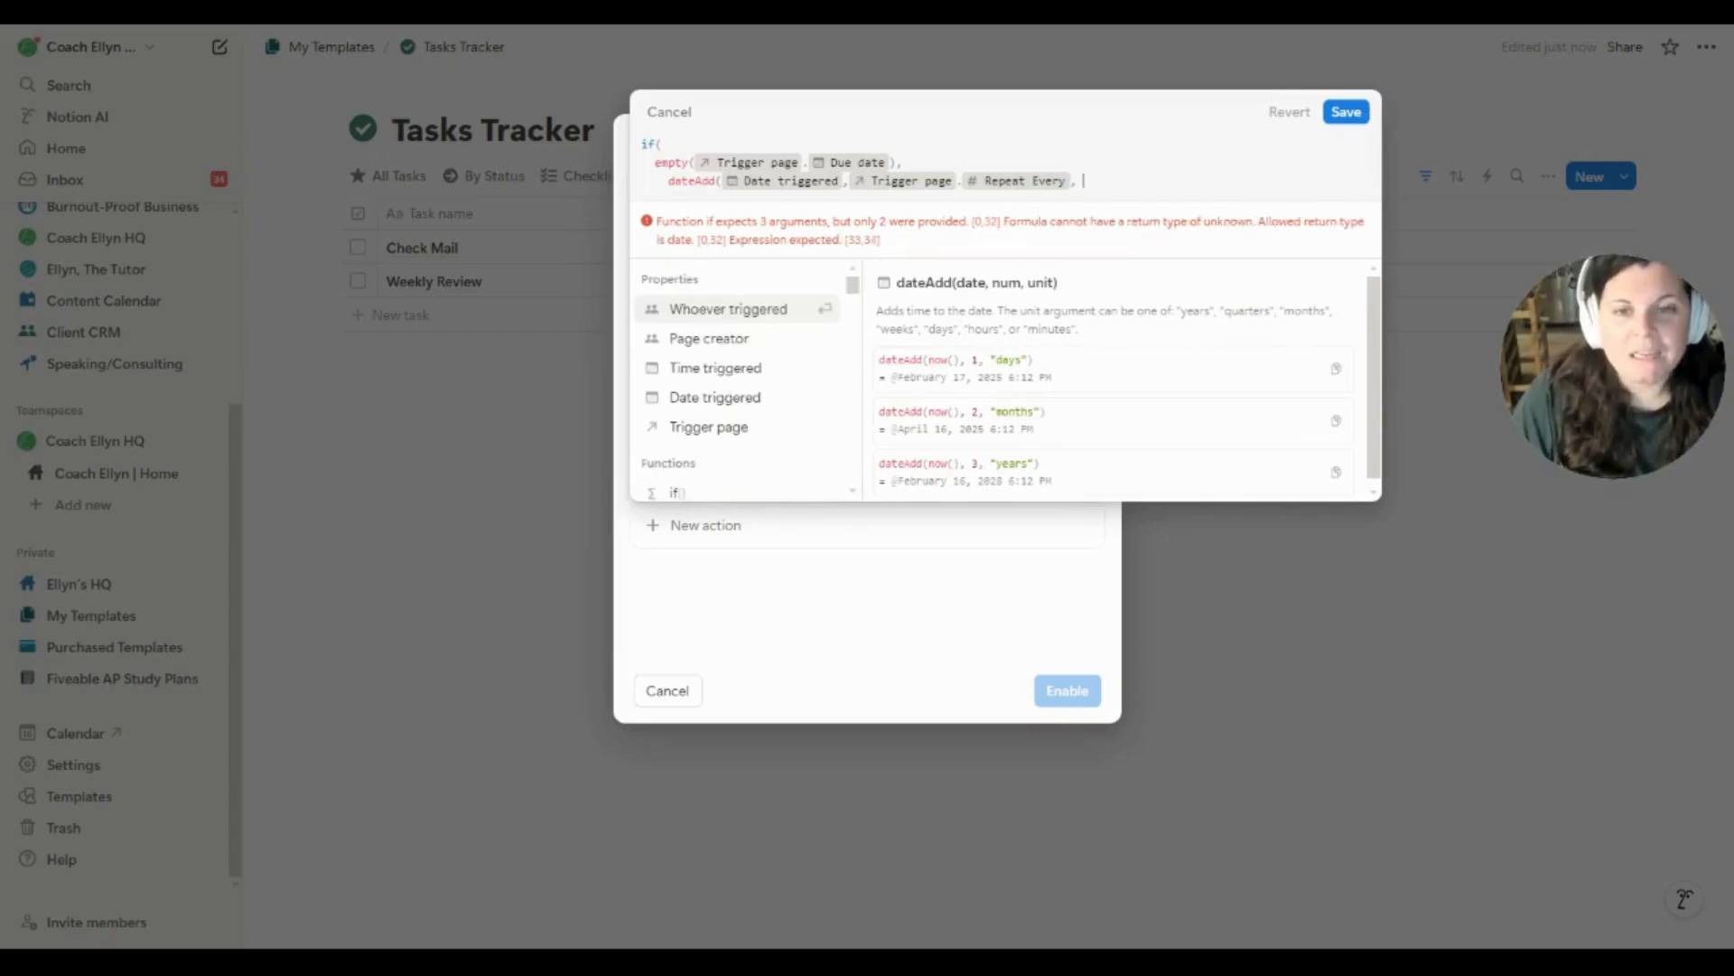
text( "d)
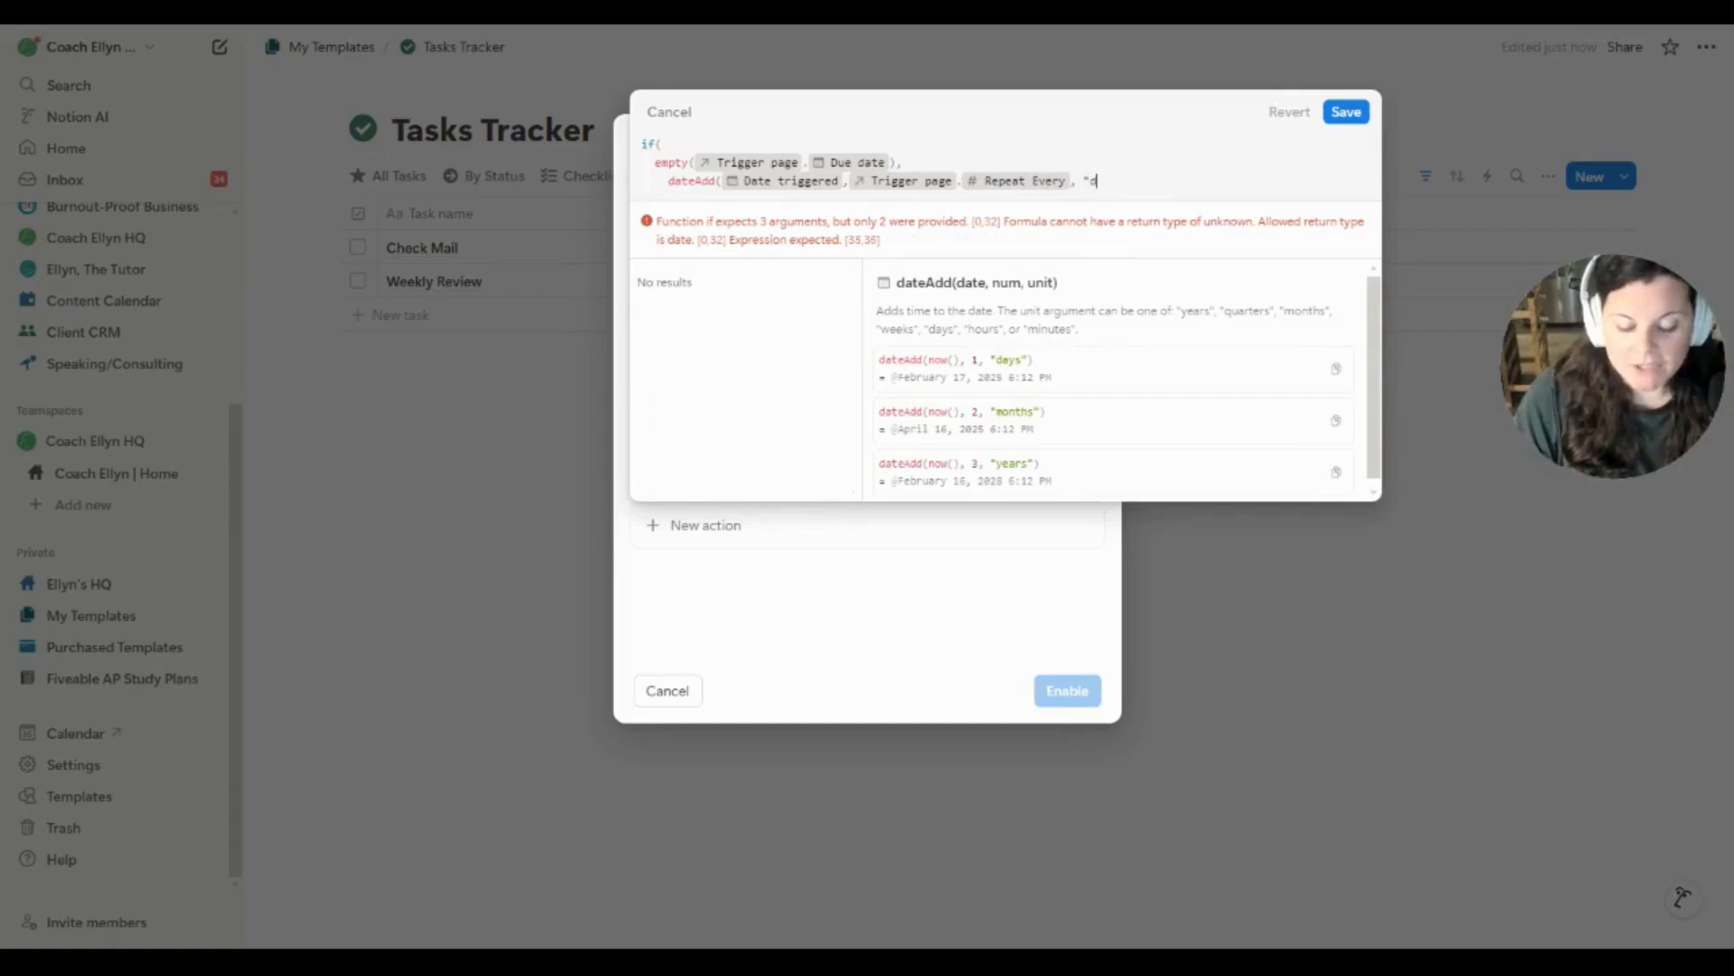
text(ays"))
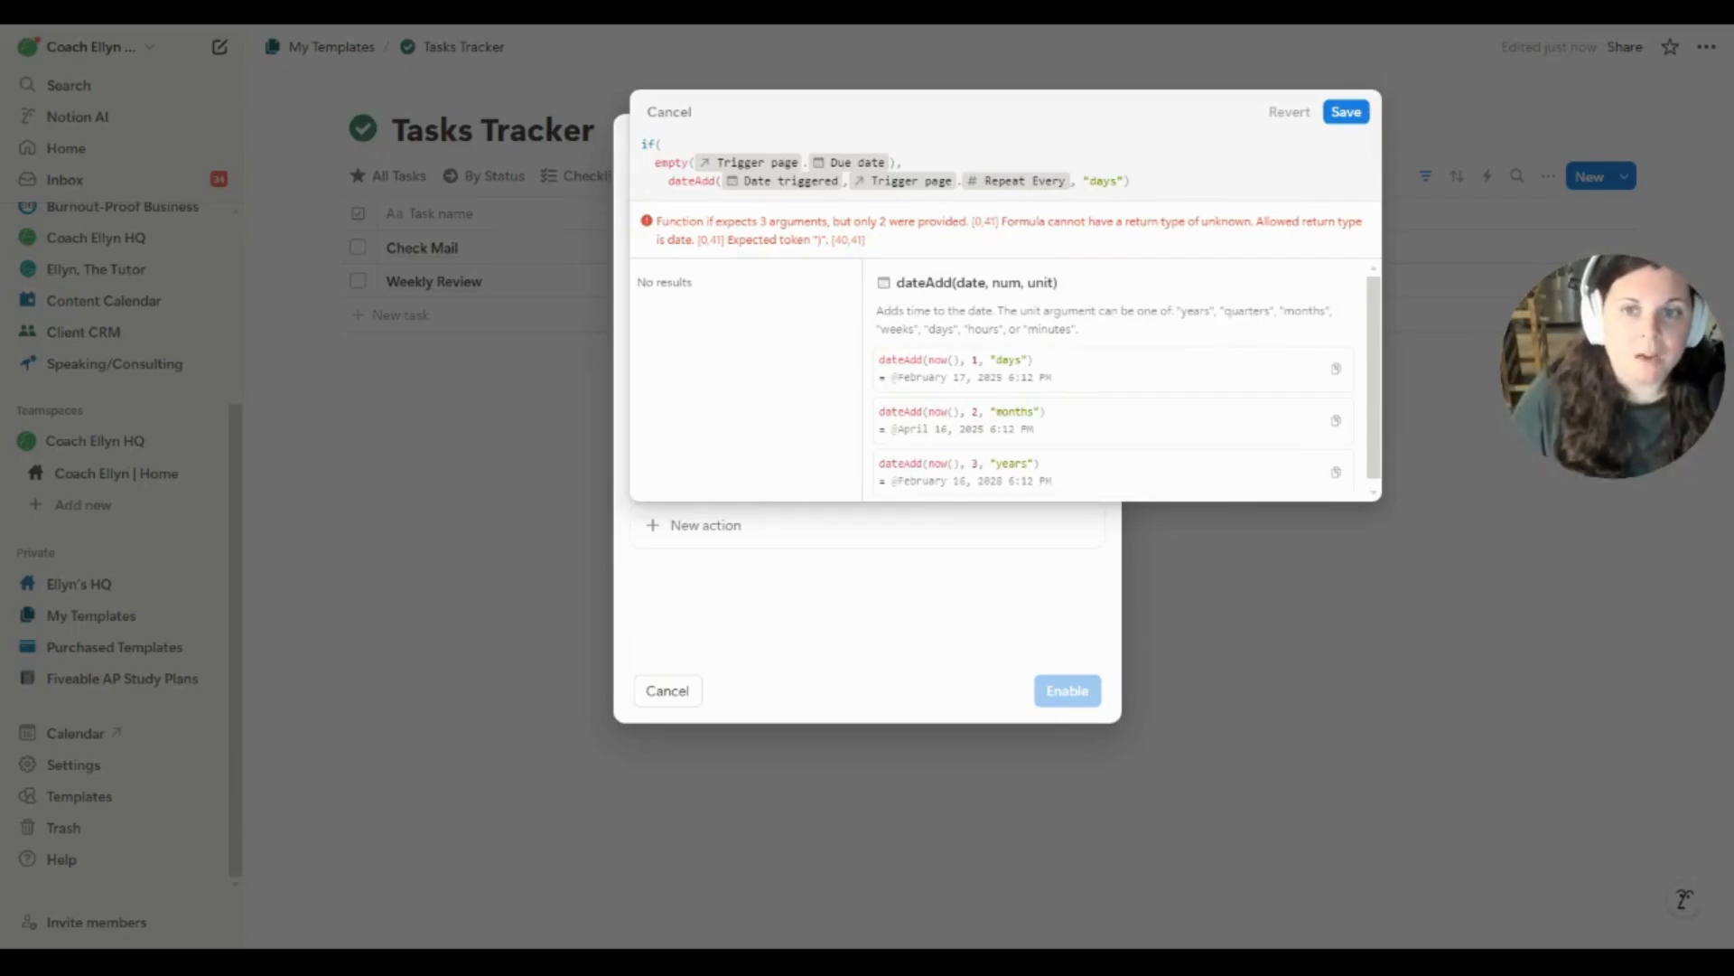
text(,)
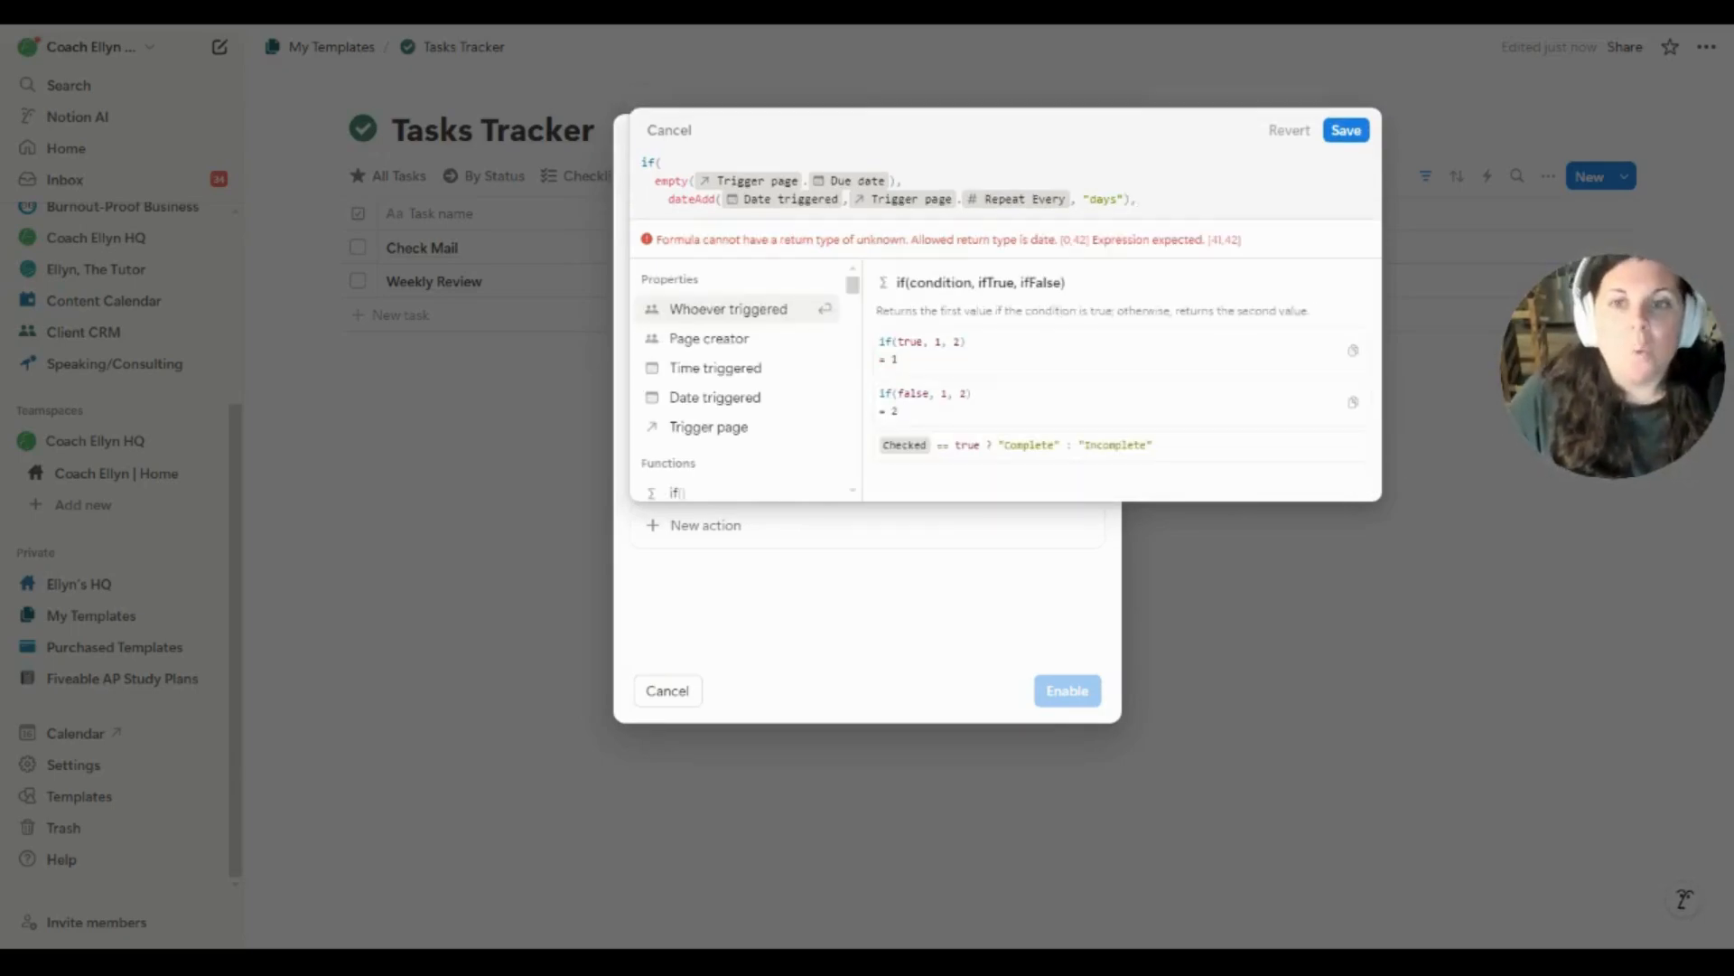
Begin the formula's false result on a new line with dateAdd(, using Trigger page.Due date as its date argument
drag(654, 182, 896, 182)
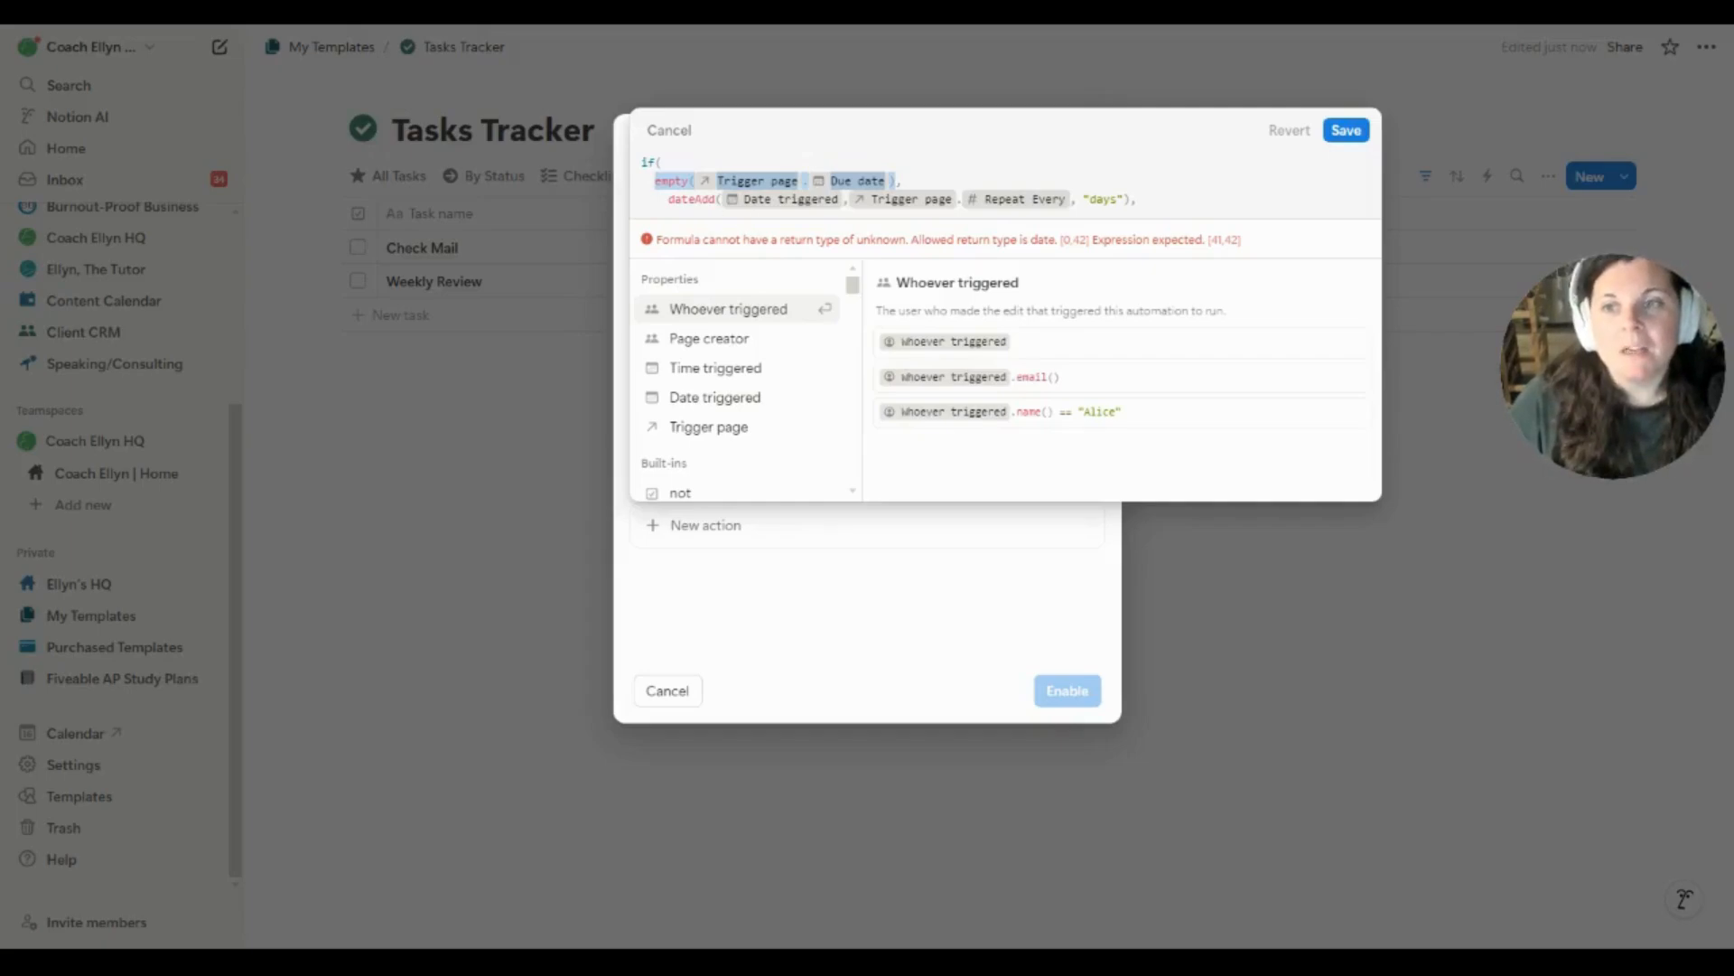
drag(668, 199, 1130, 199)
click(1140, 199)
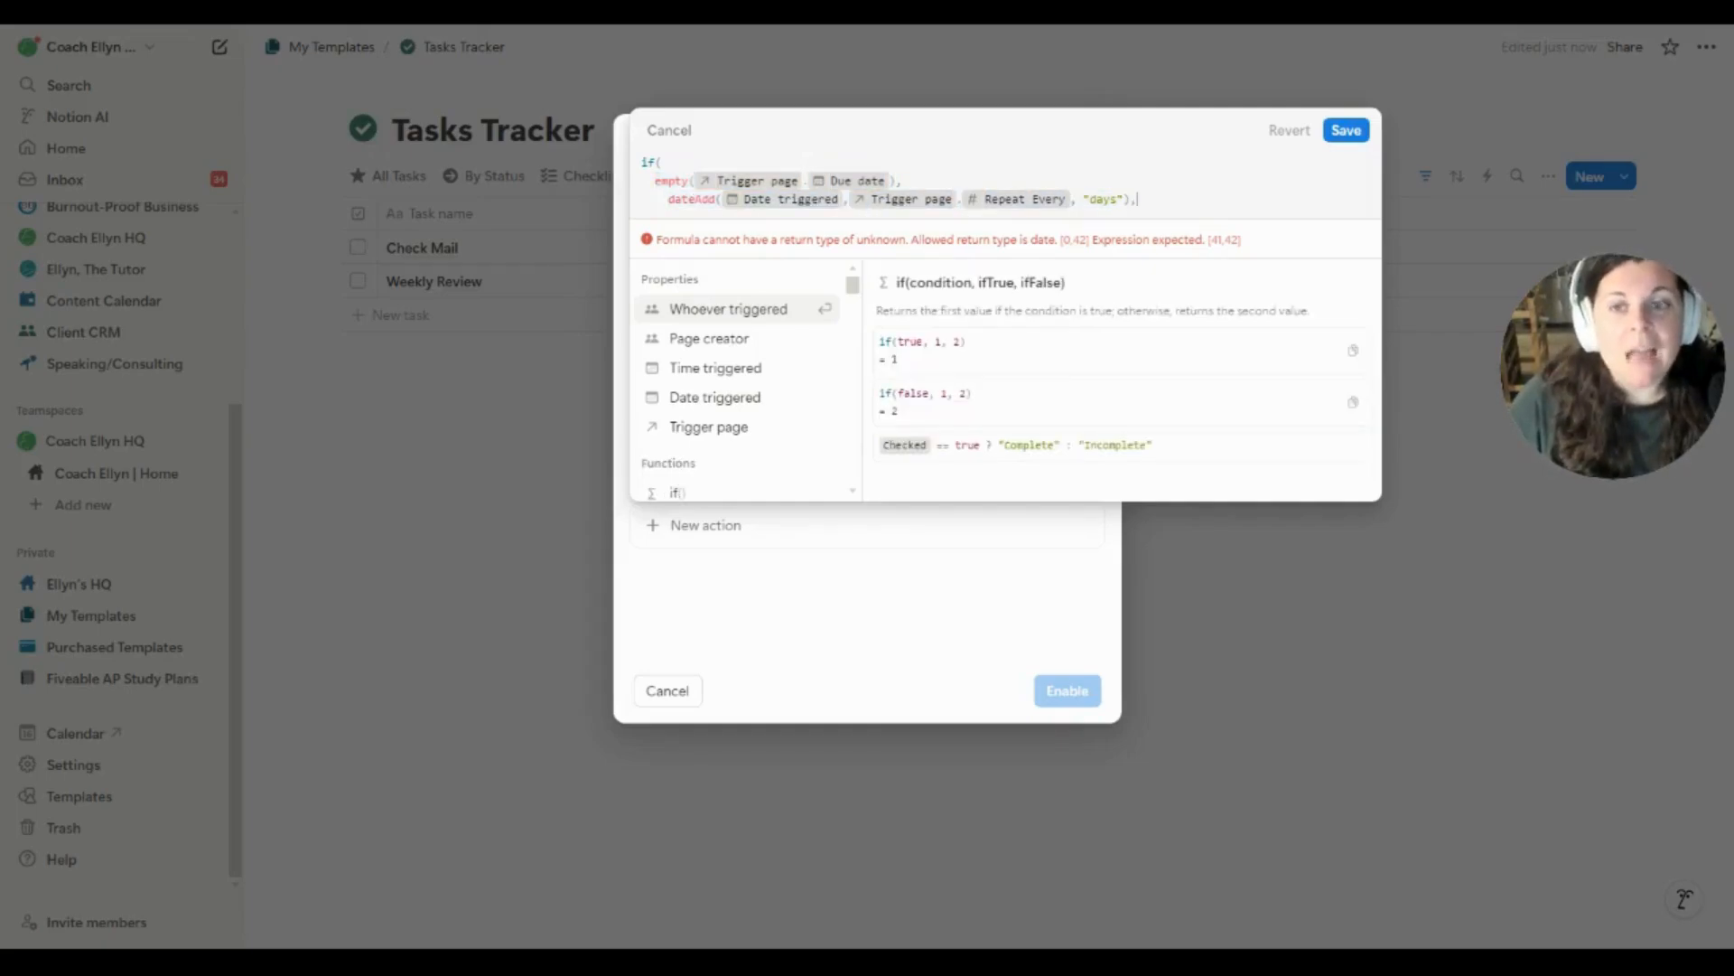
key(shift+Return)
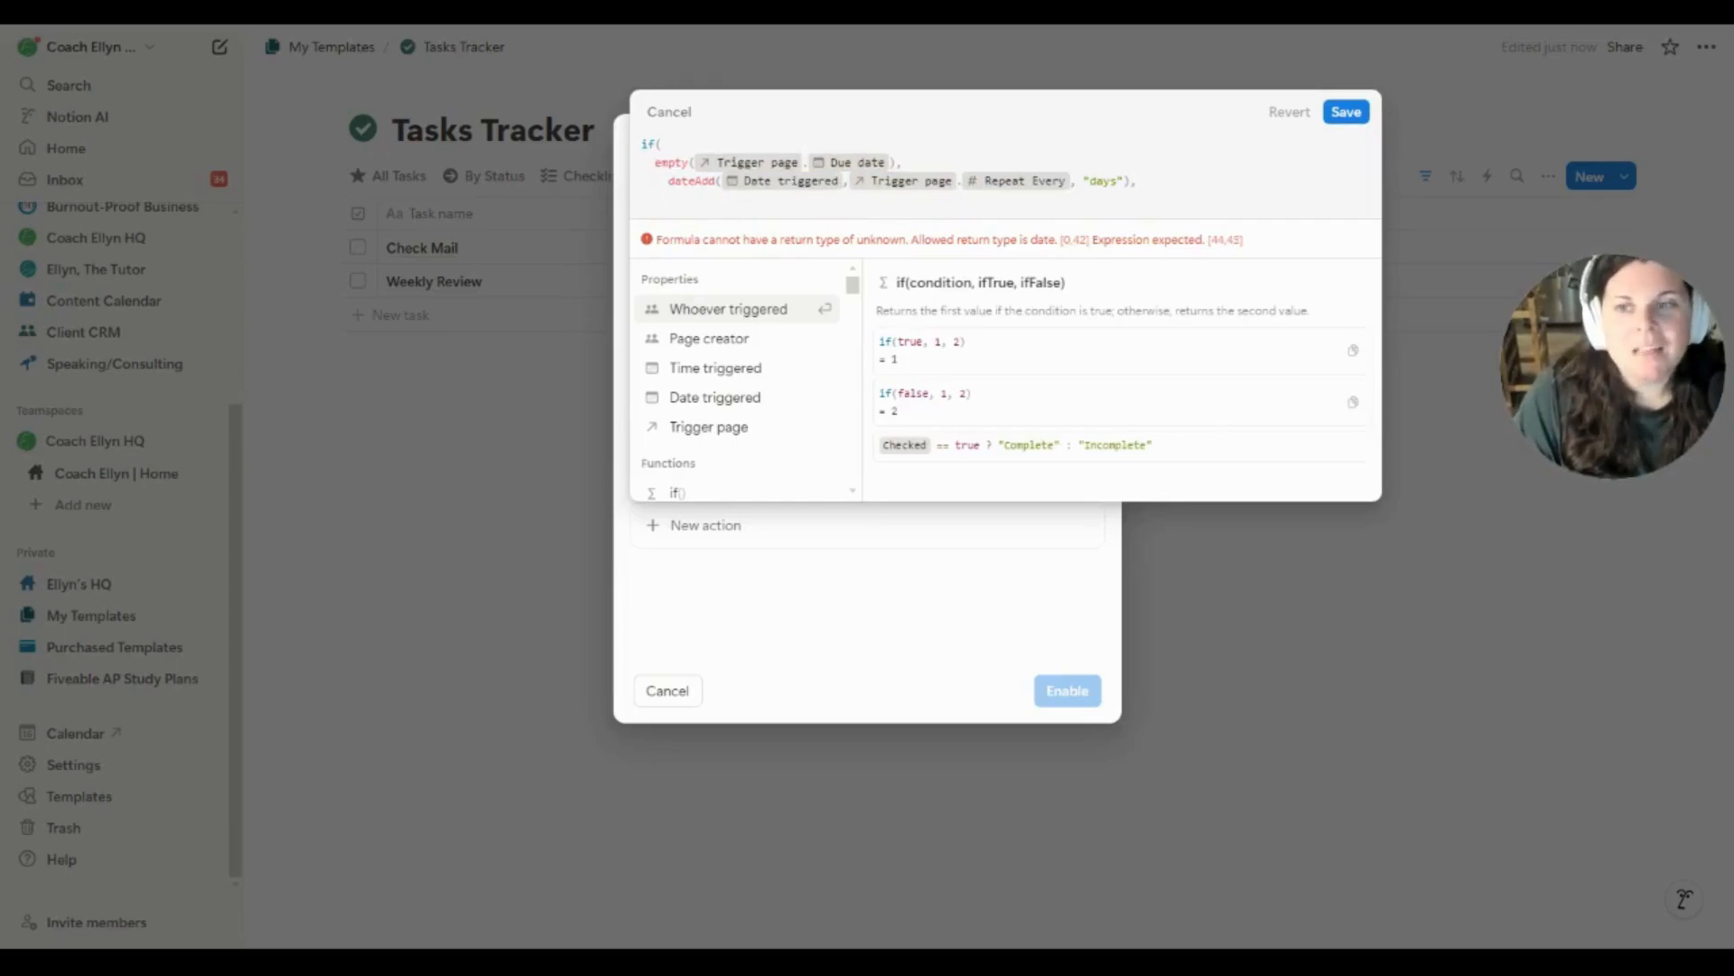
text(dat)
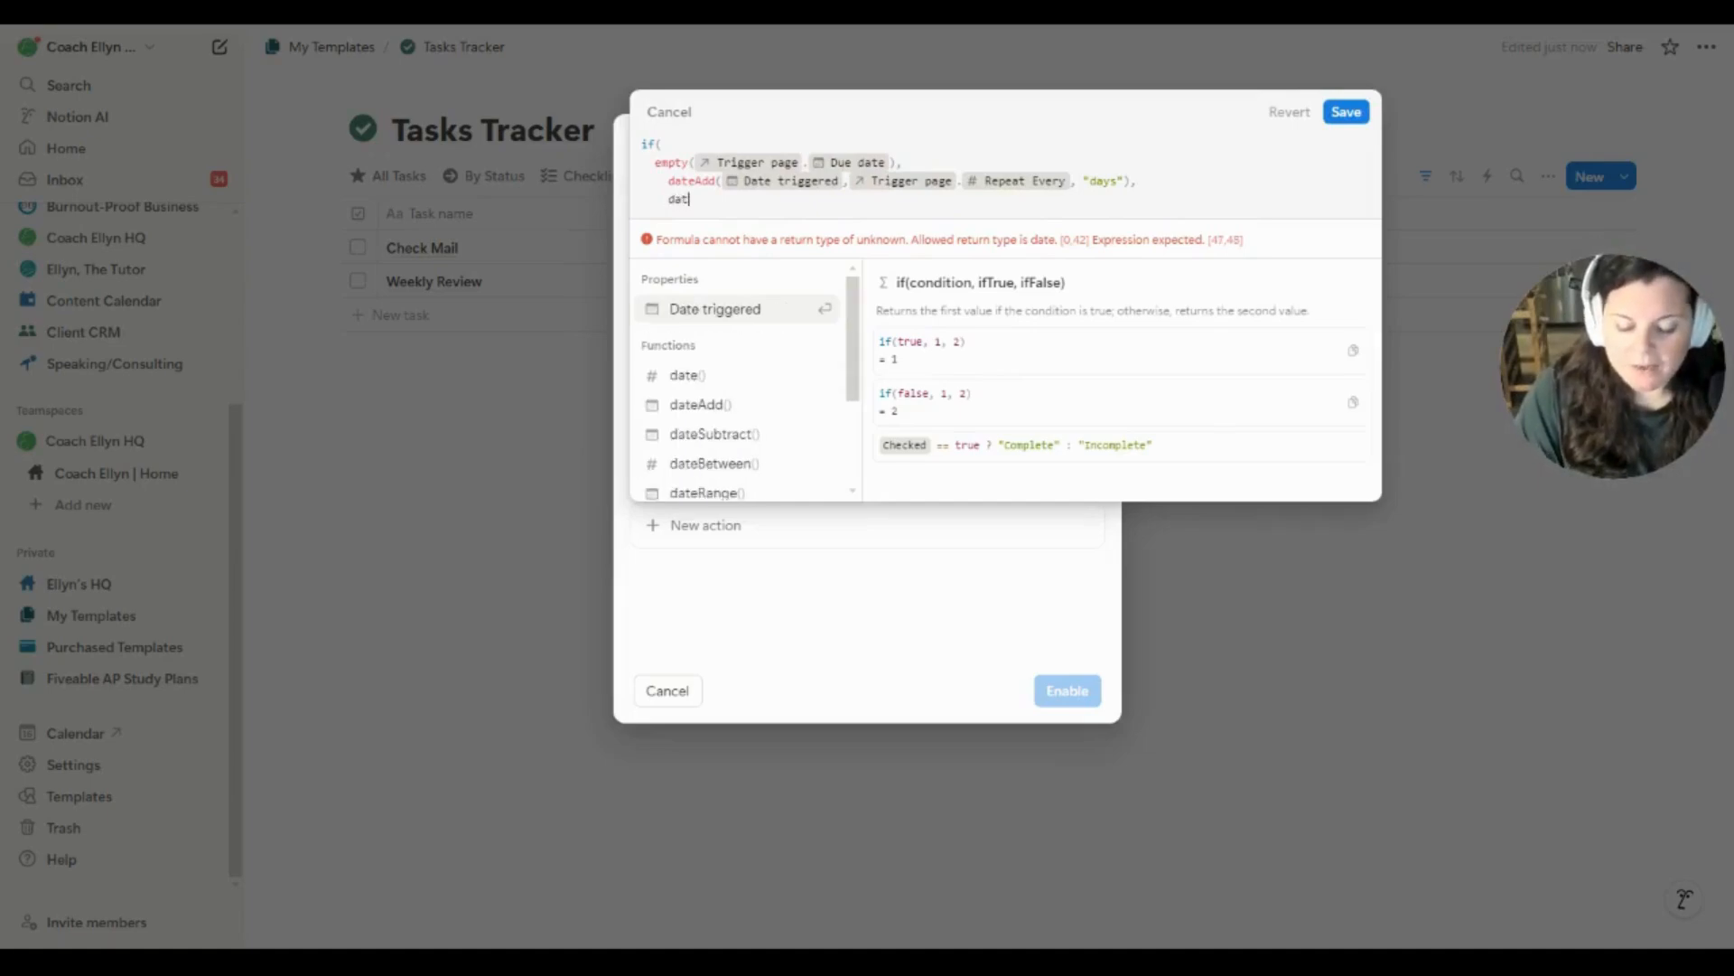
text(eAdd()
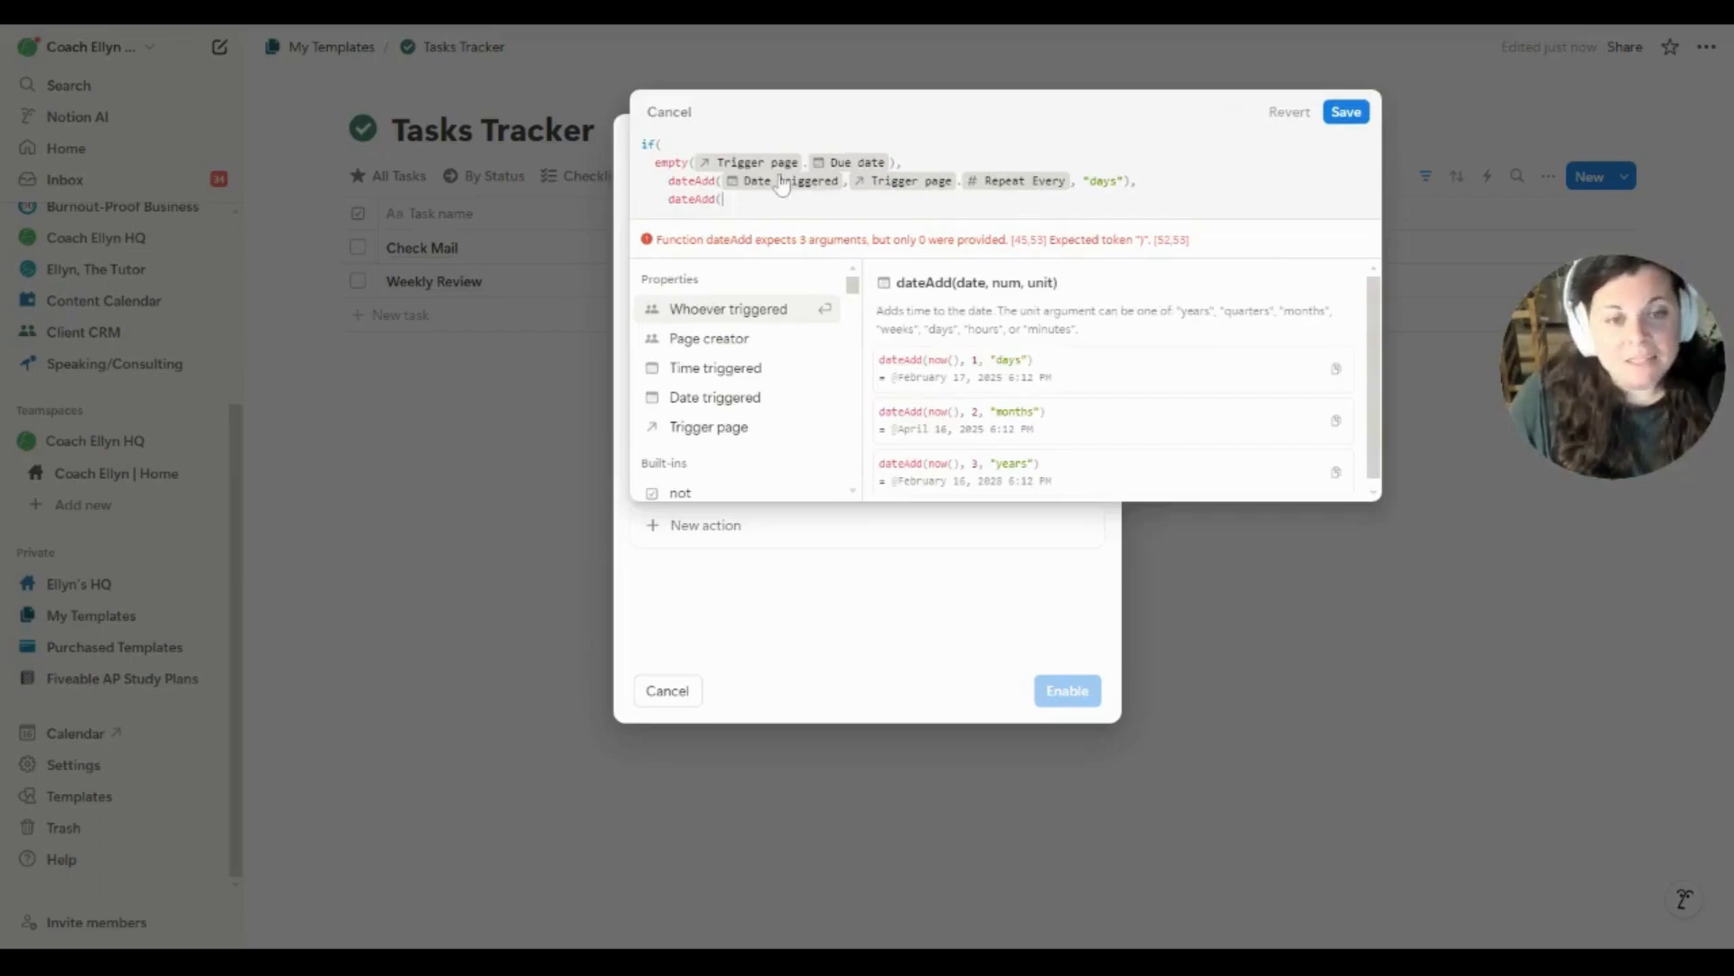
click(713, 428)
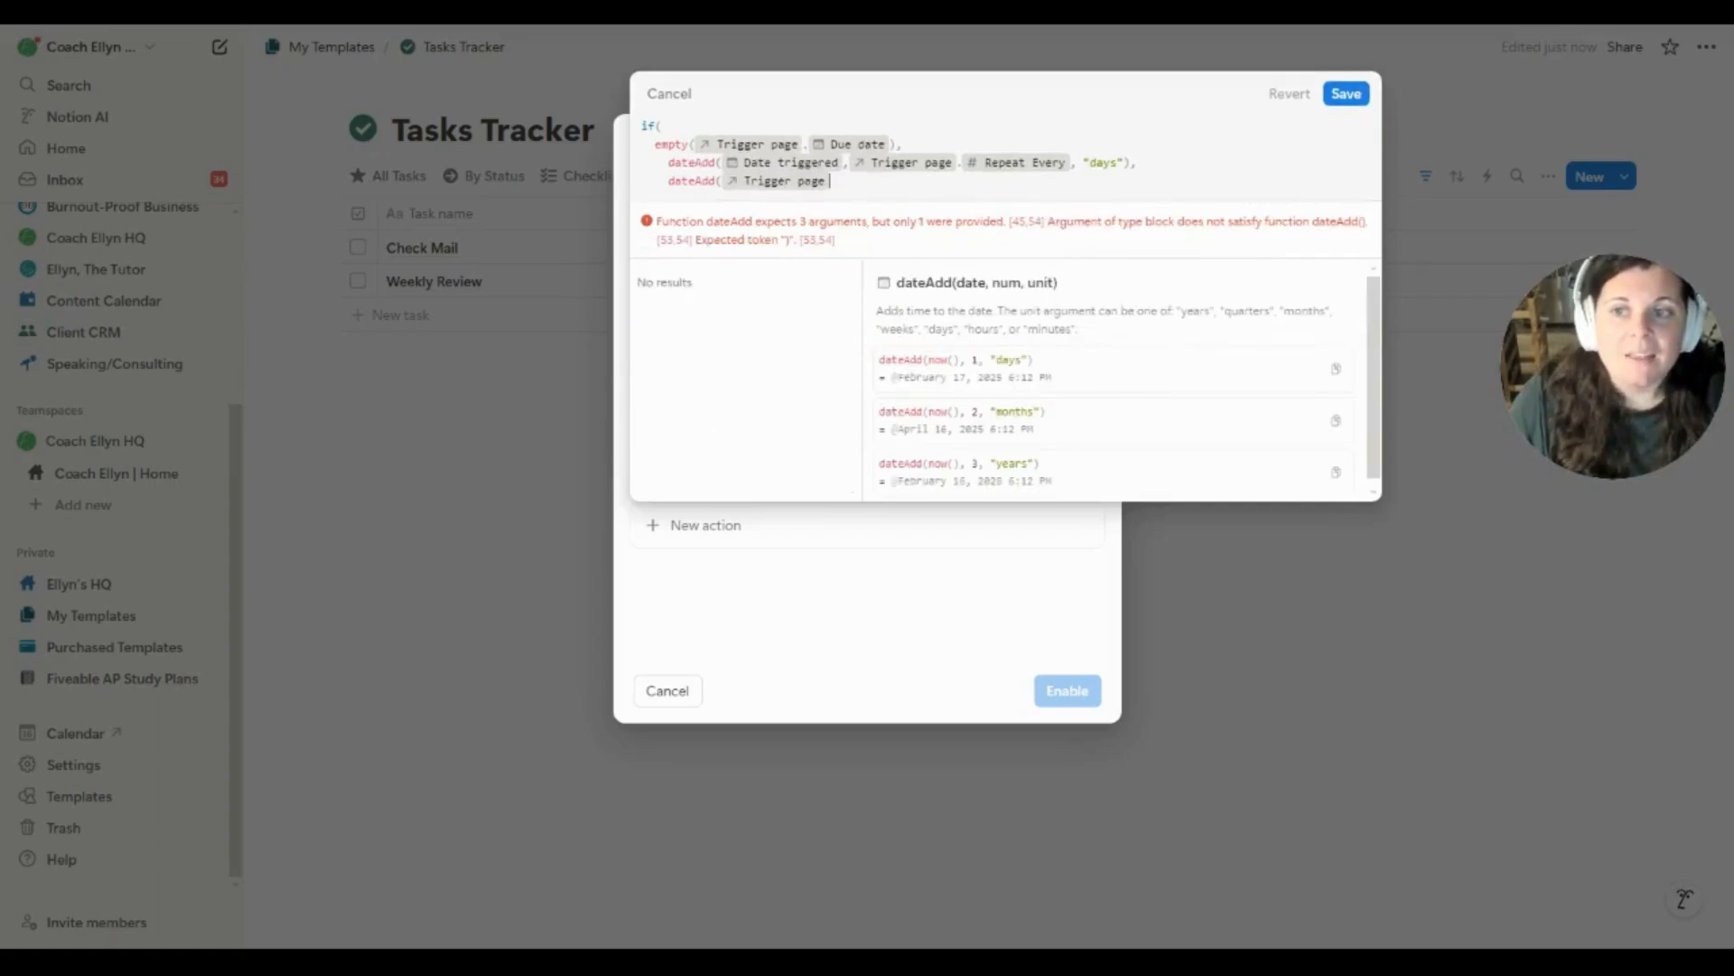
key(shift+Home)
drag(656, 144, 894, 146)
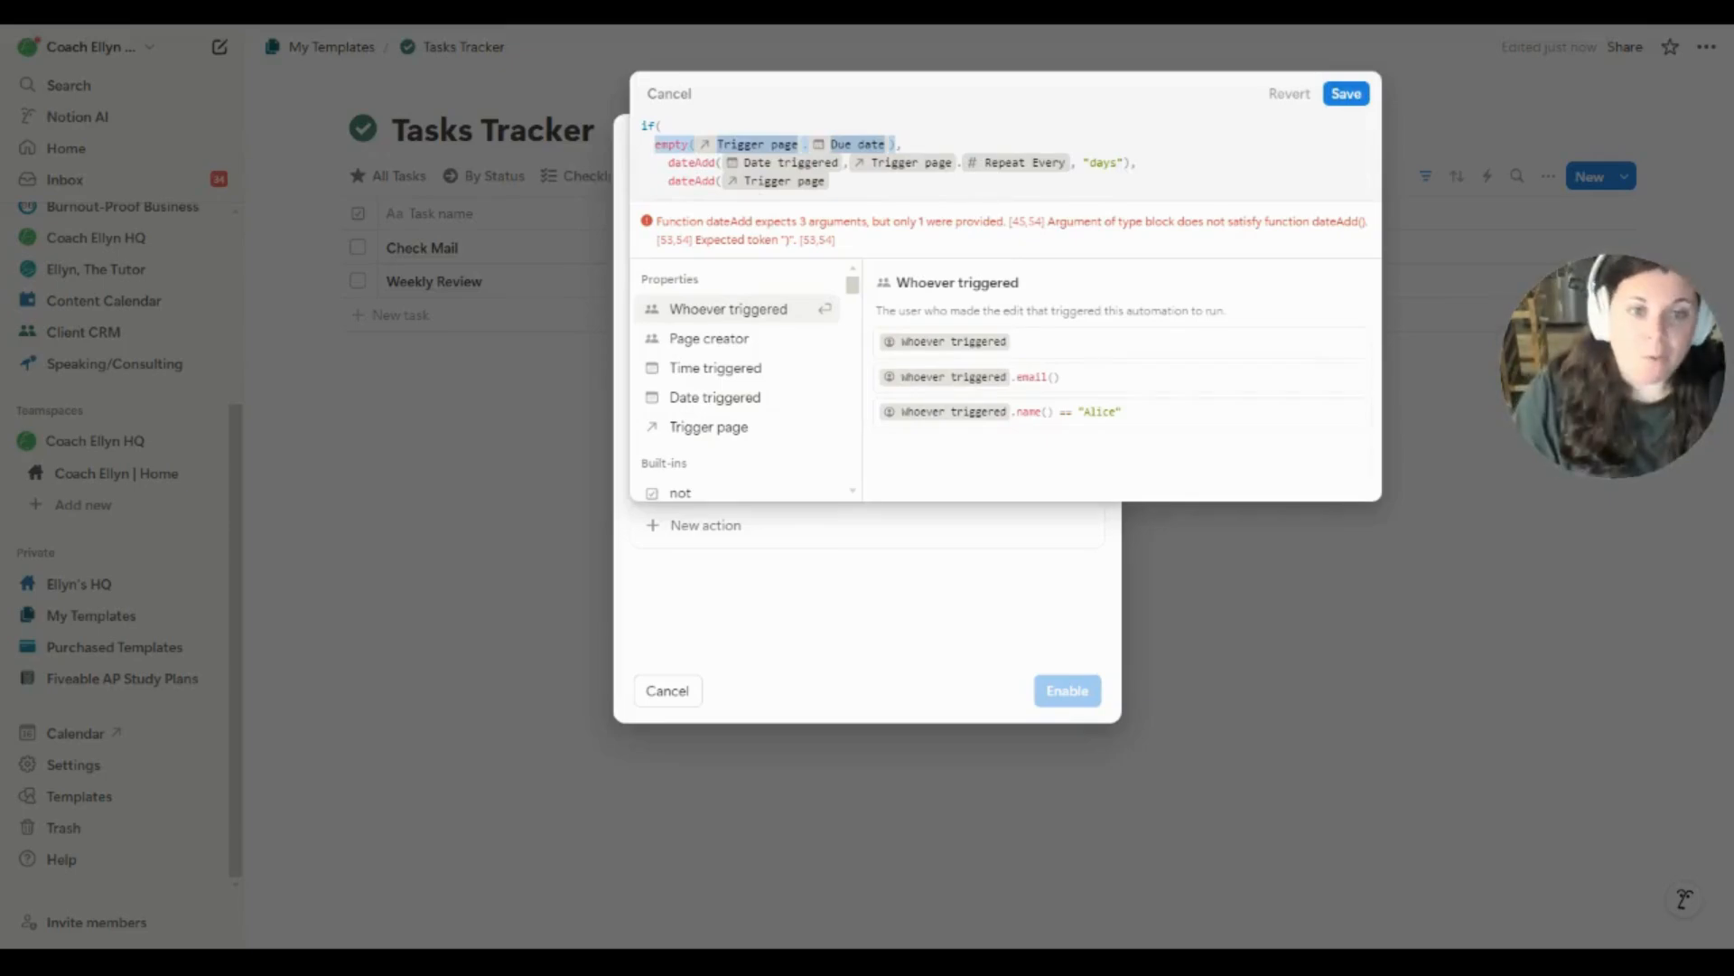
click(831, 181)
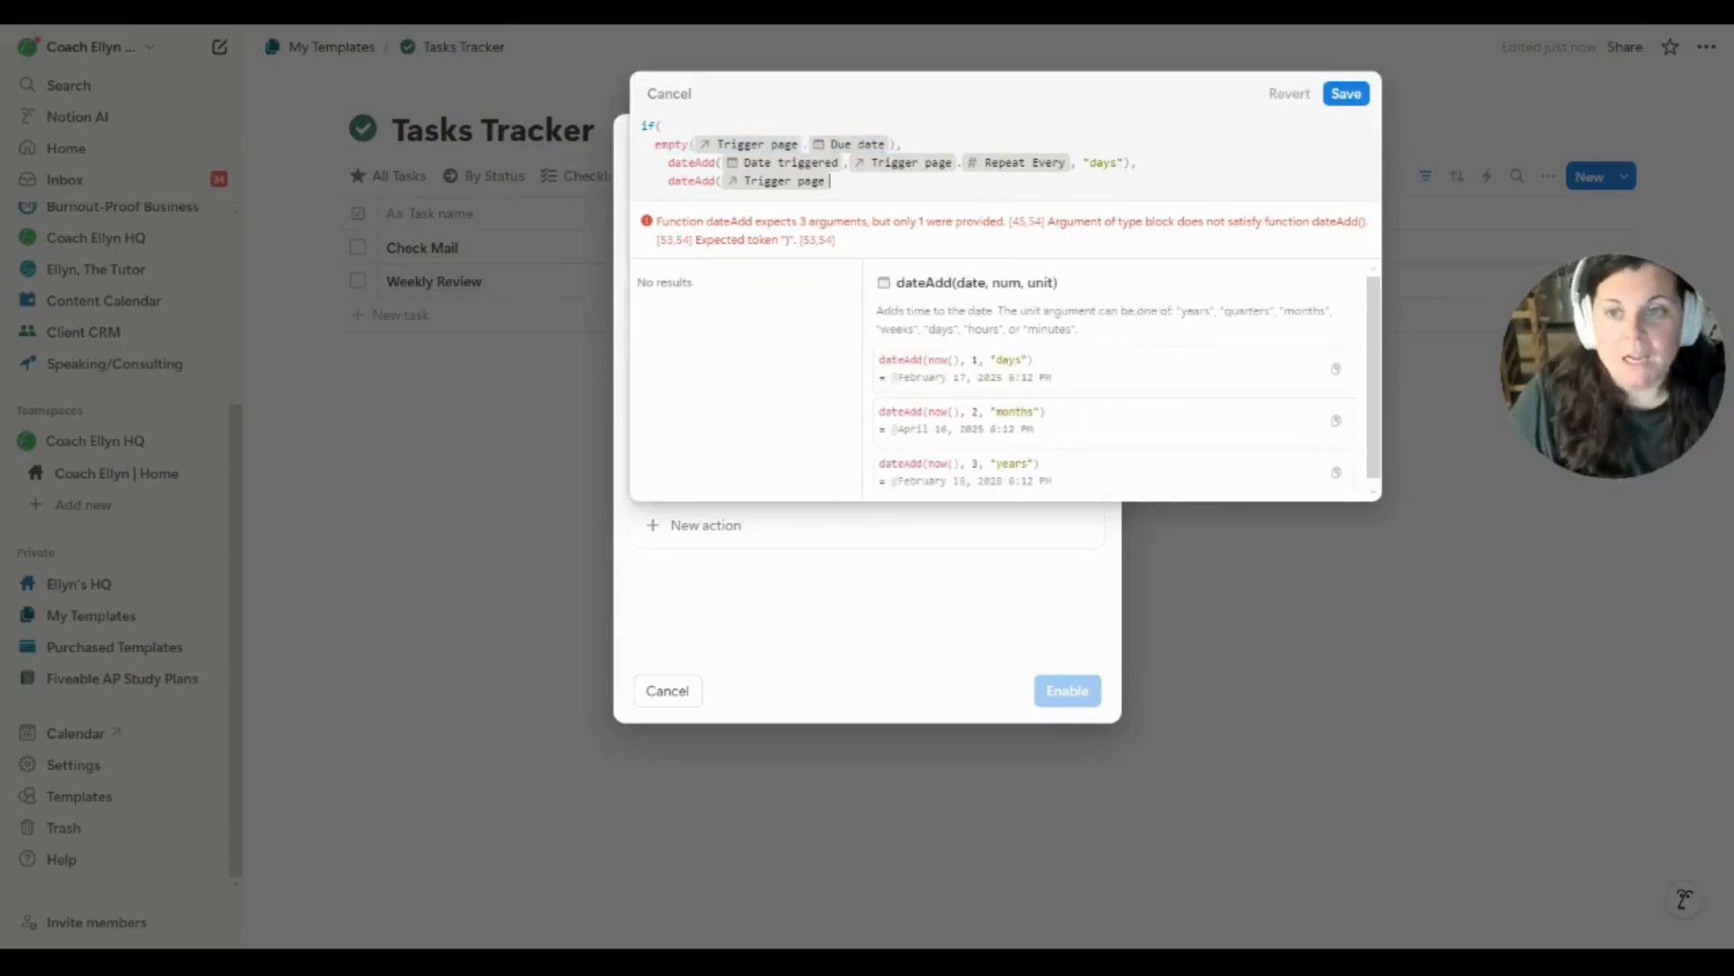
text(.)
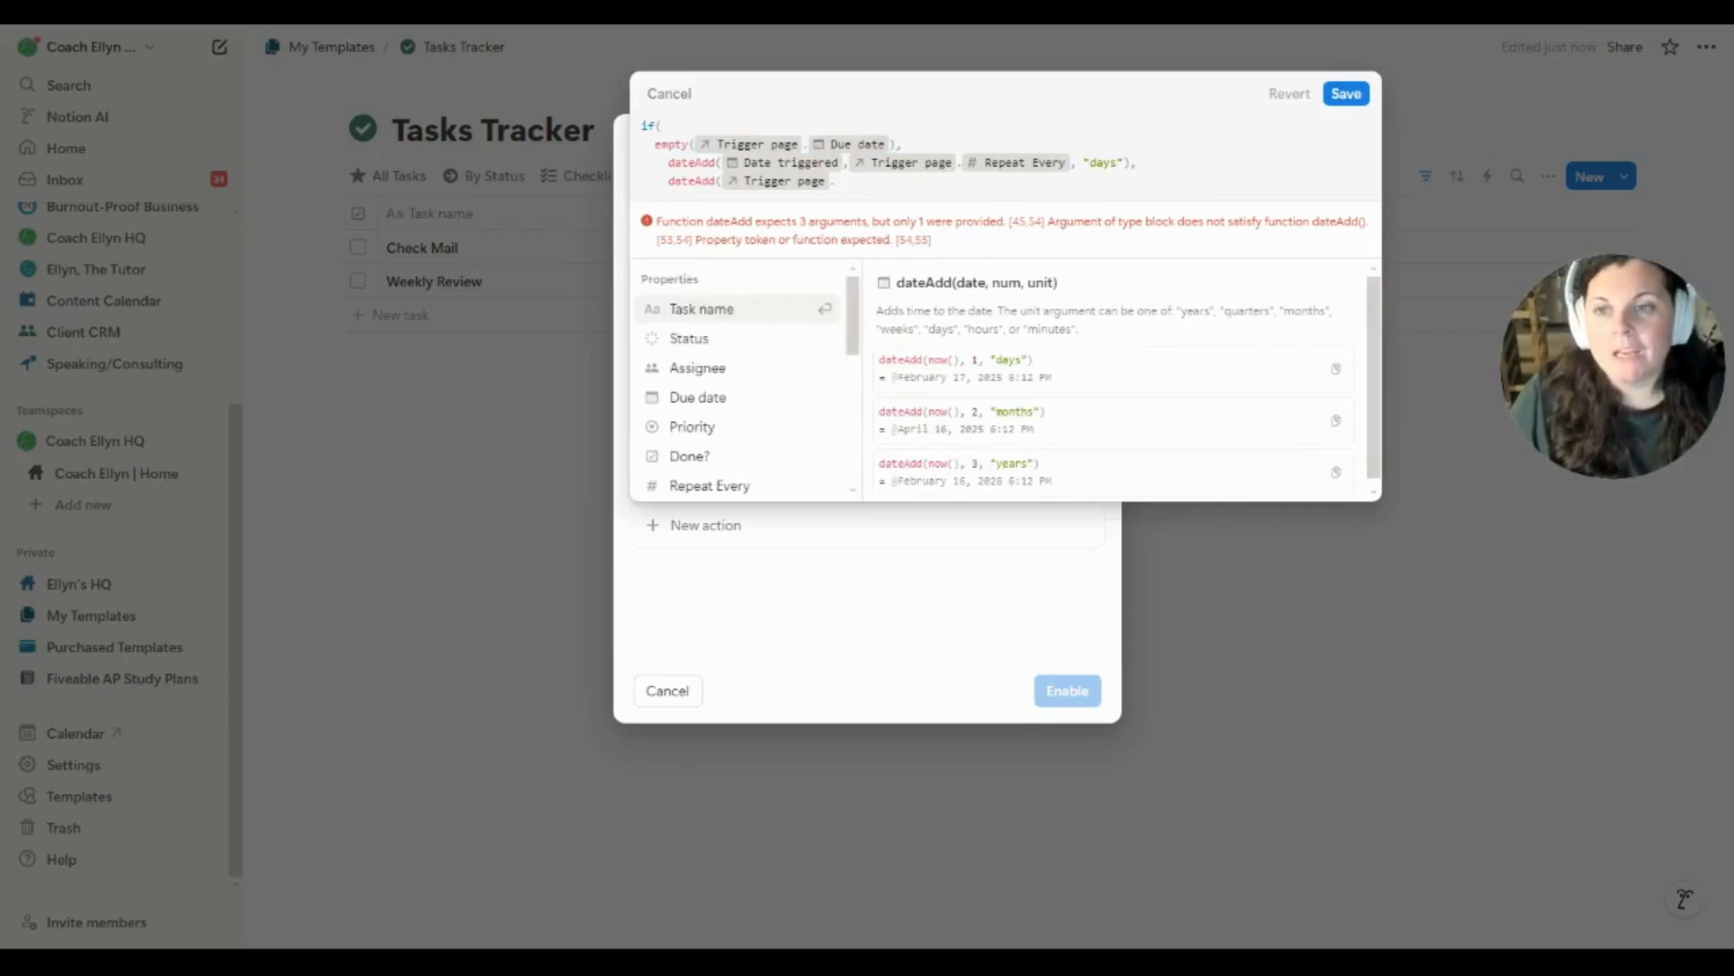
click(730, 397)
text(,)
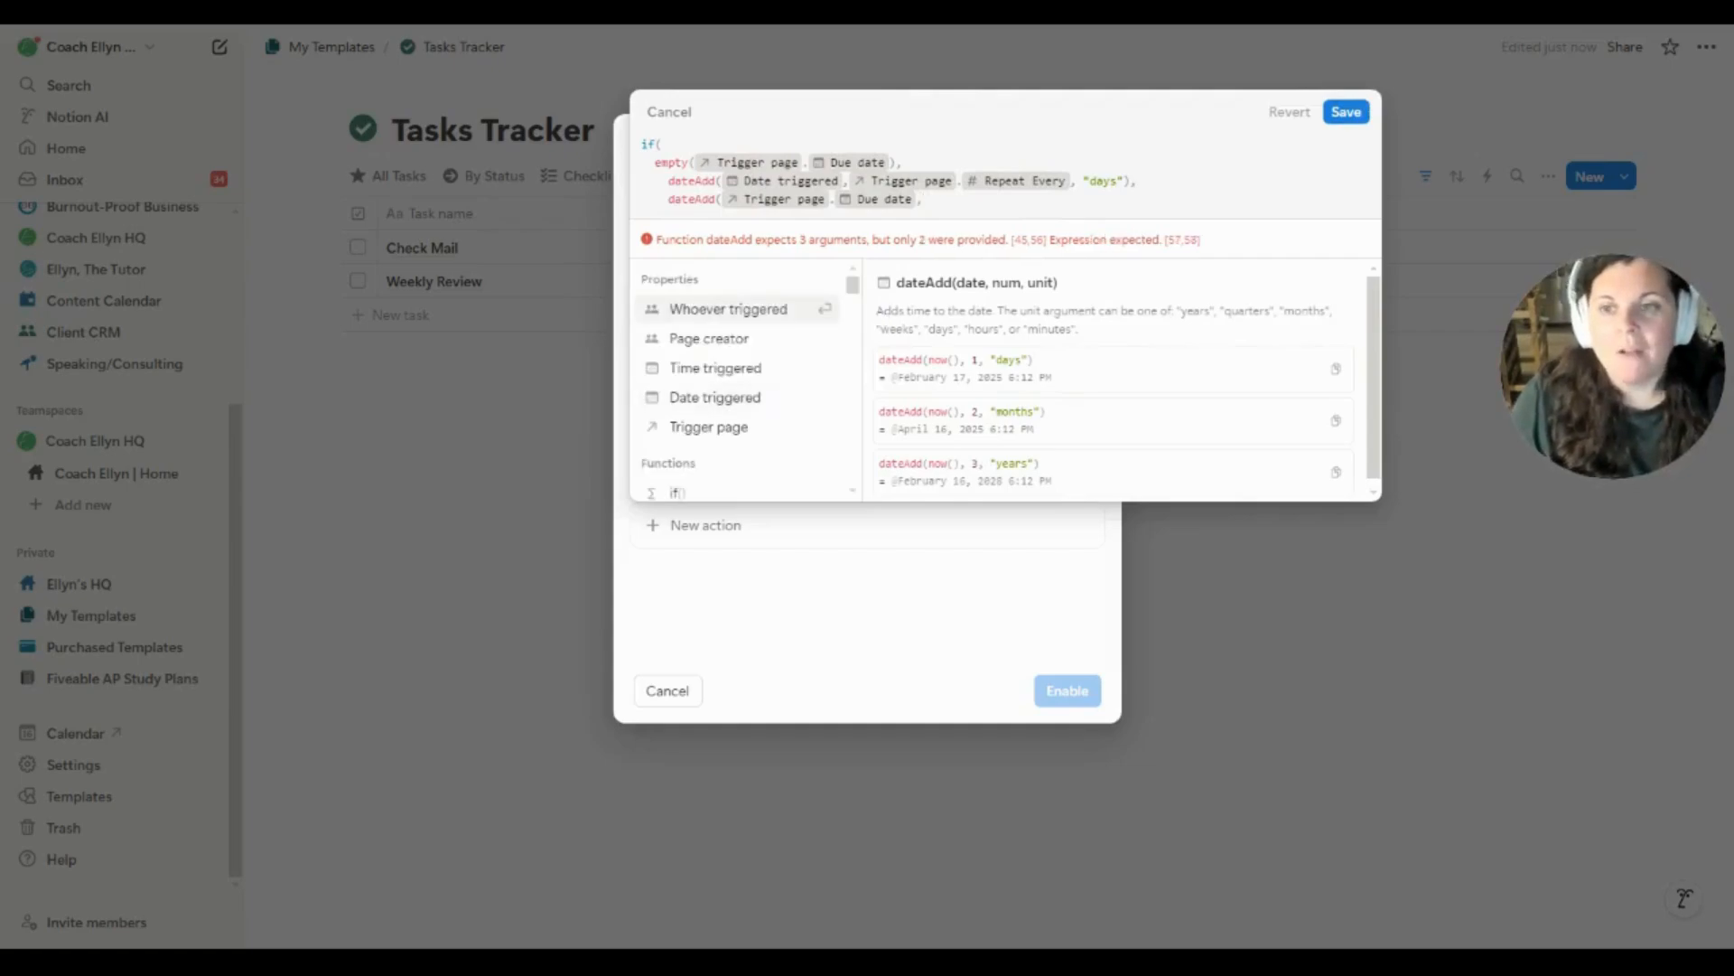
Complete the second dateAdd with Trigger page.Repeat Every and "days", and close the if function
click(767, 427)
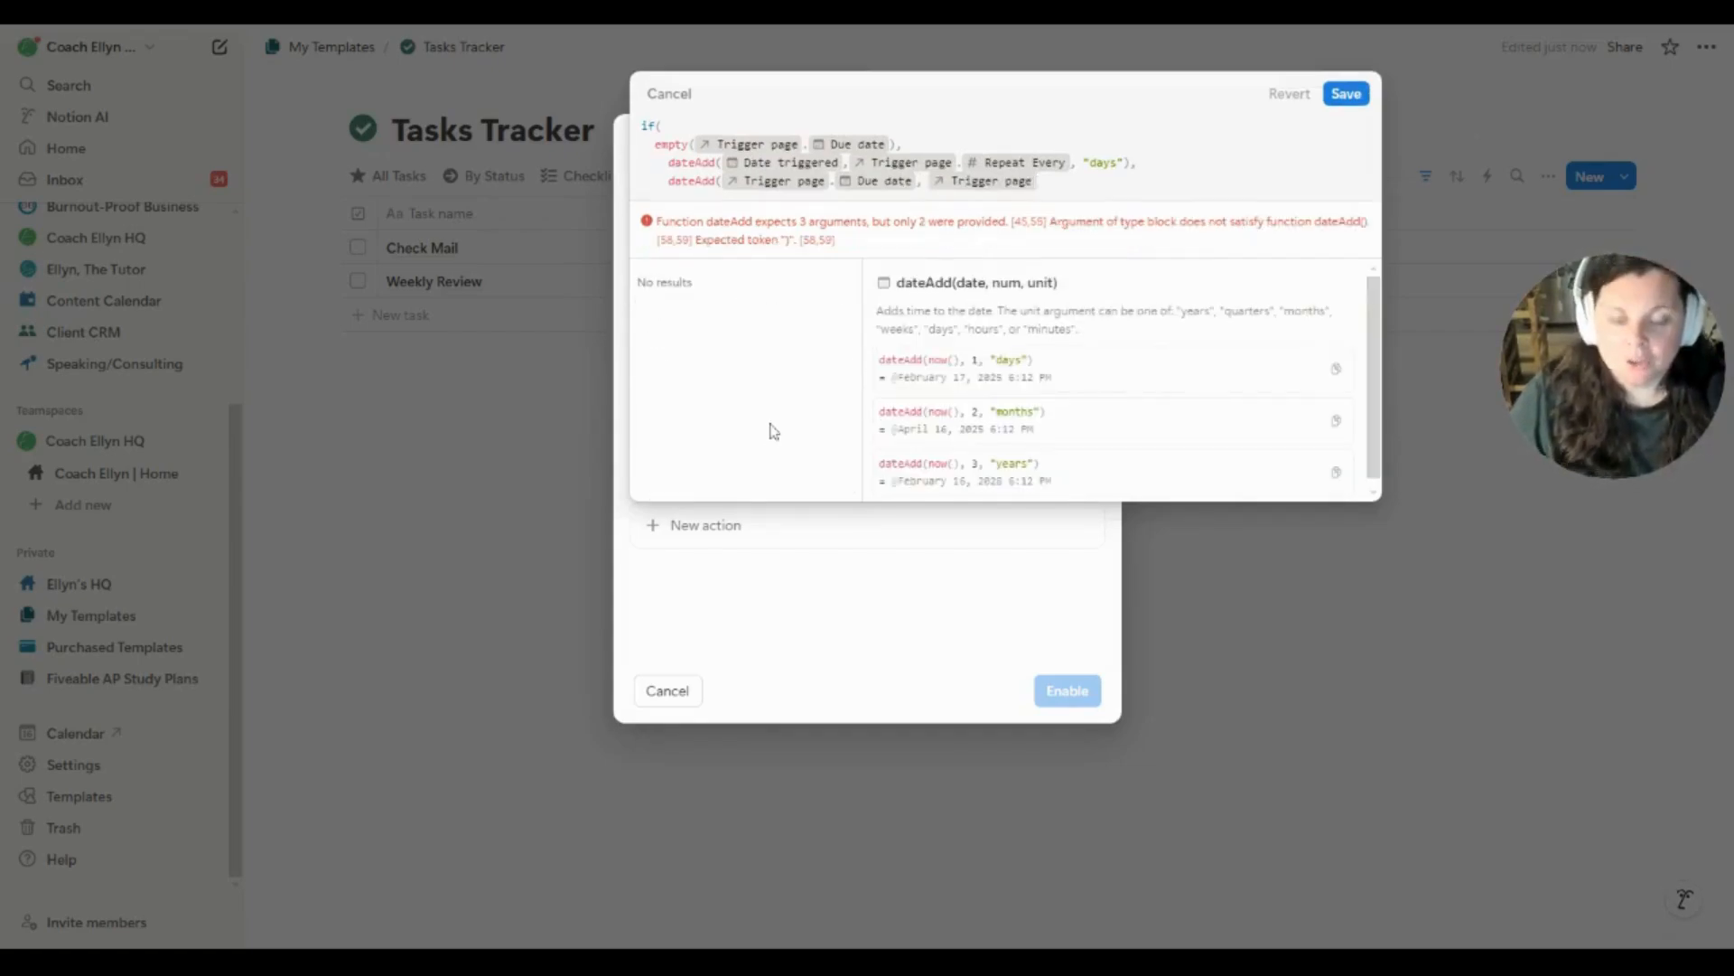
text(.Repeat)
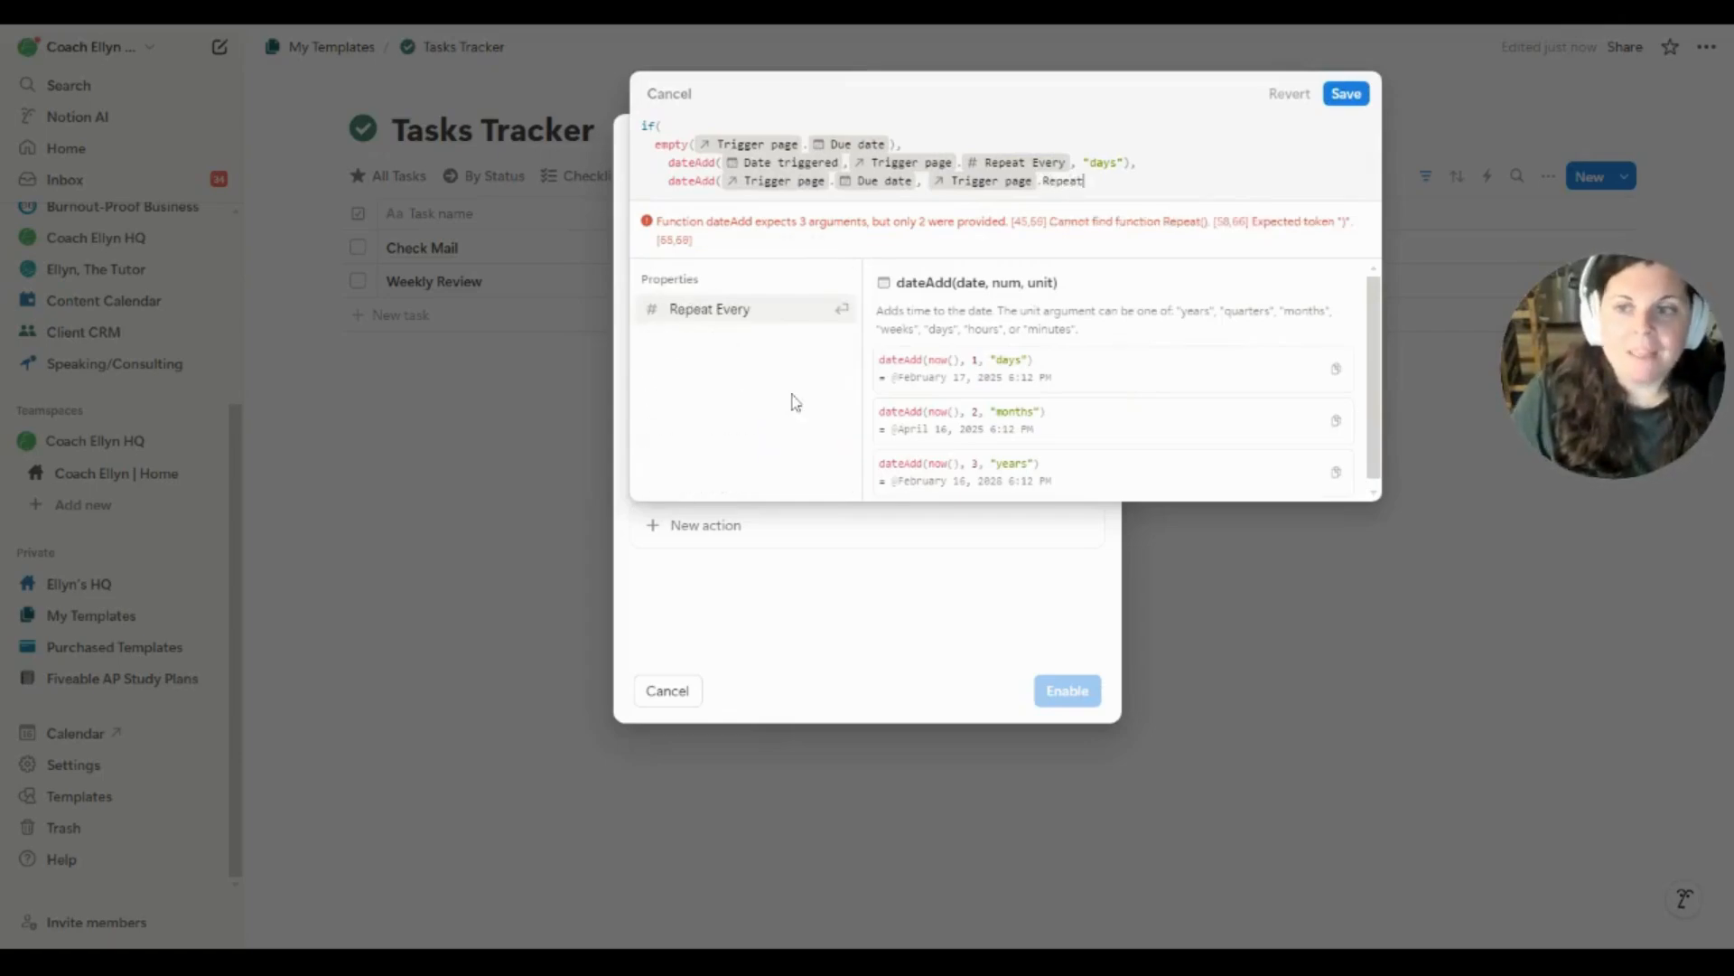
click(757, 323)
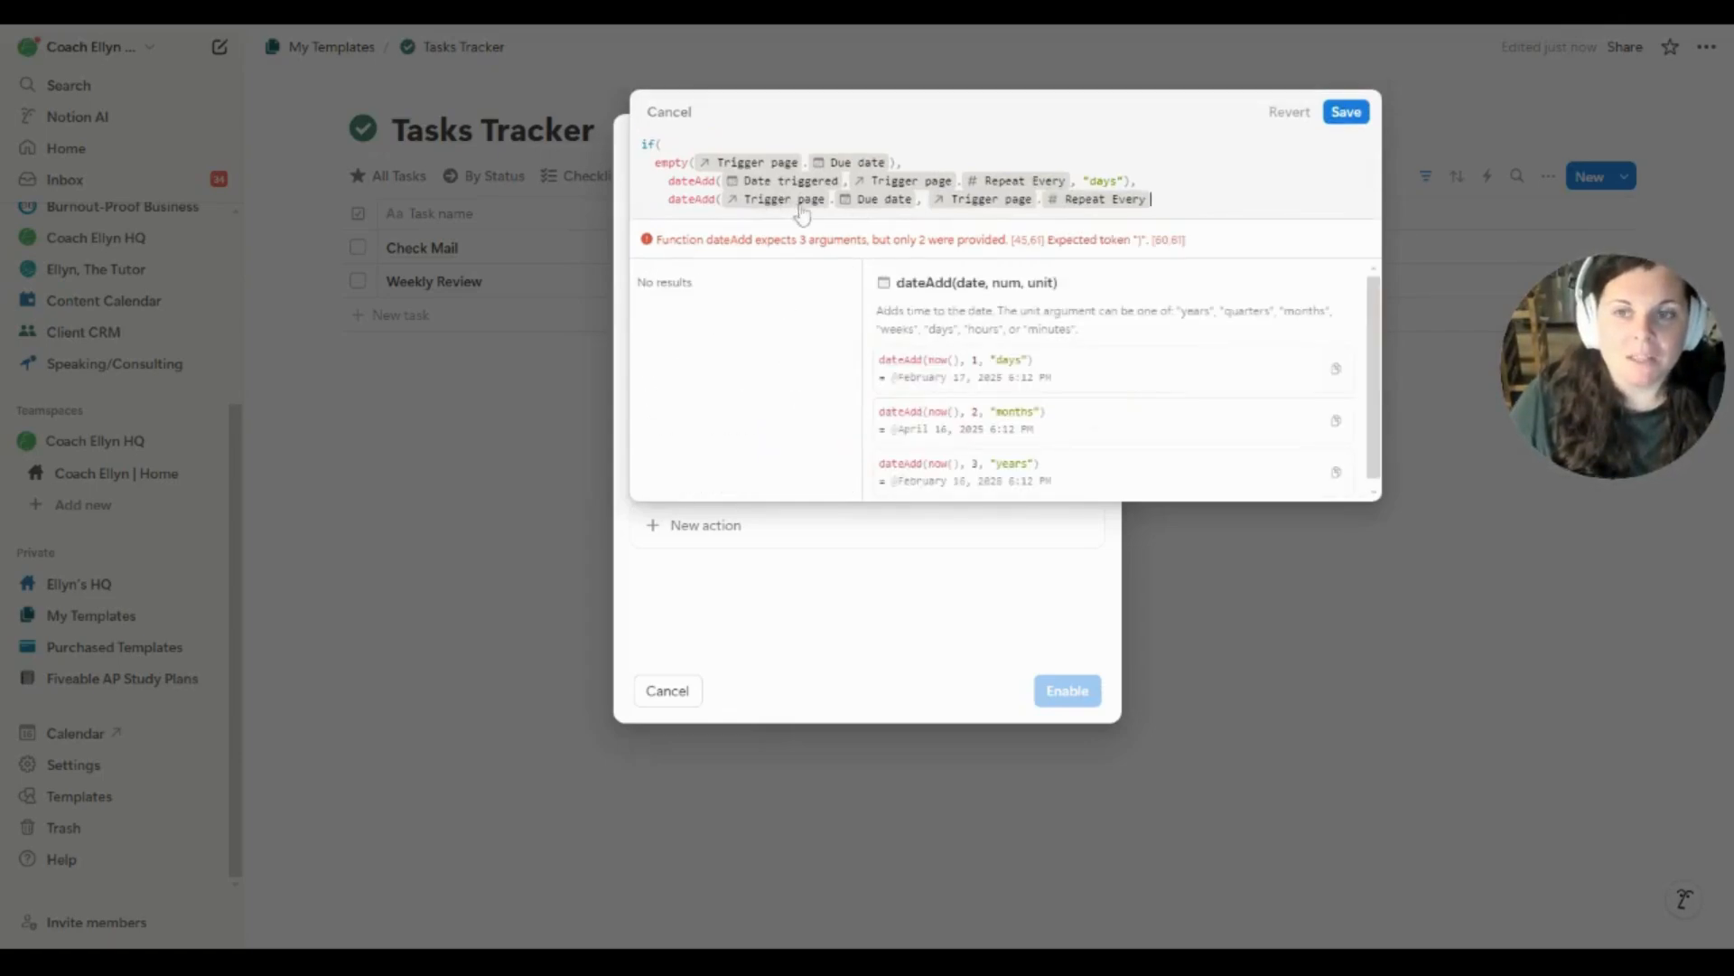
text(, "days")
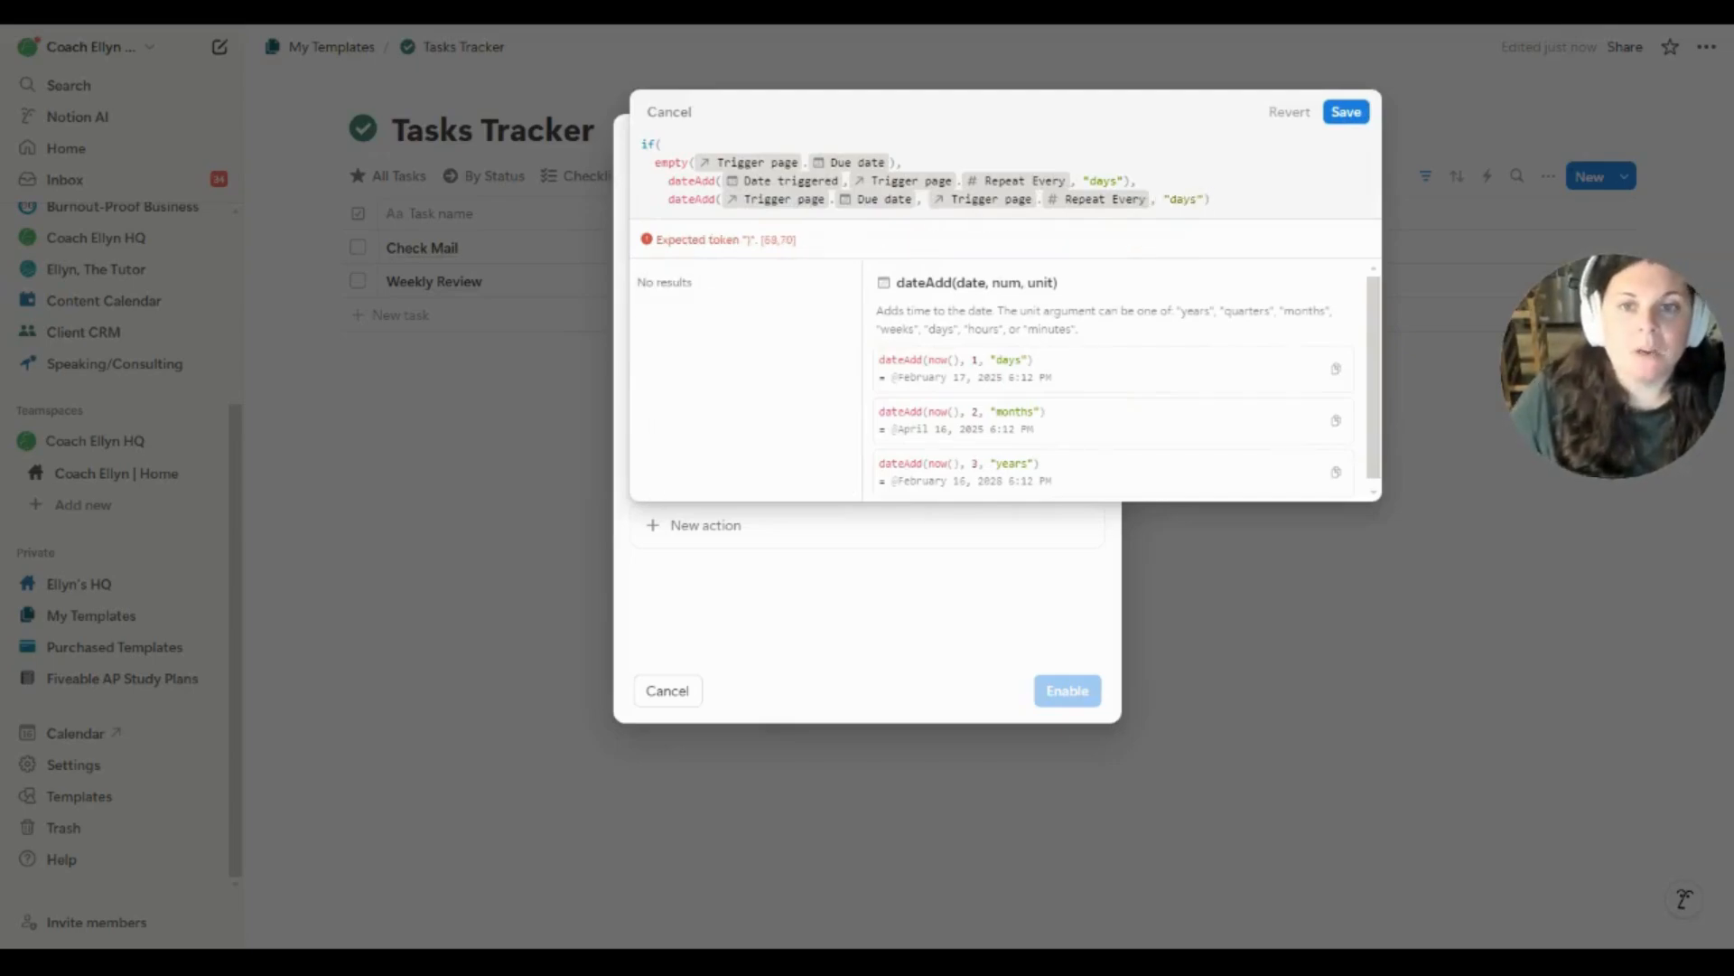
text())
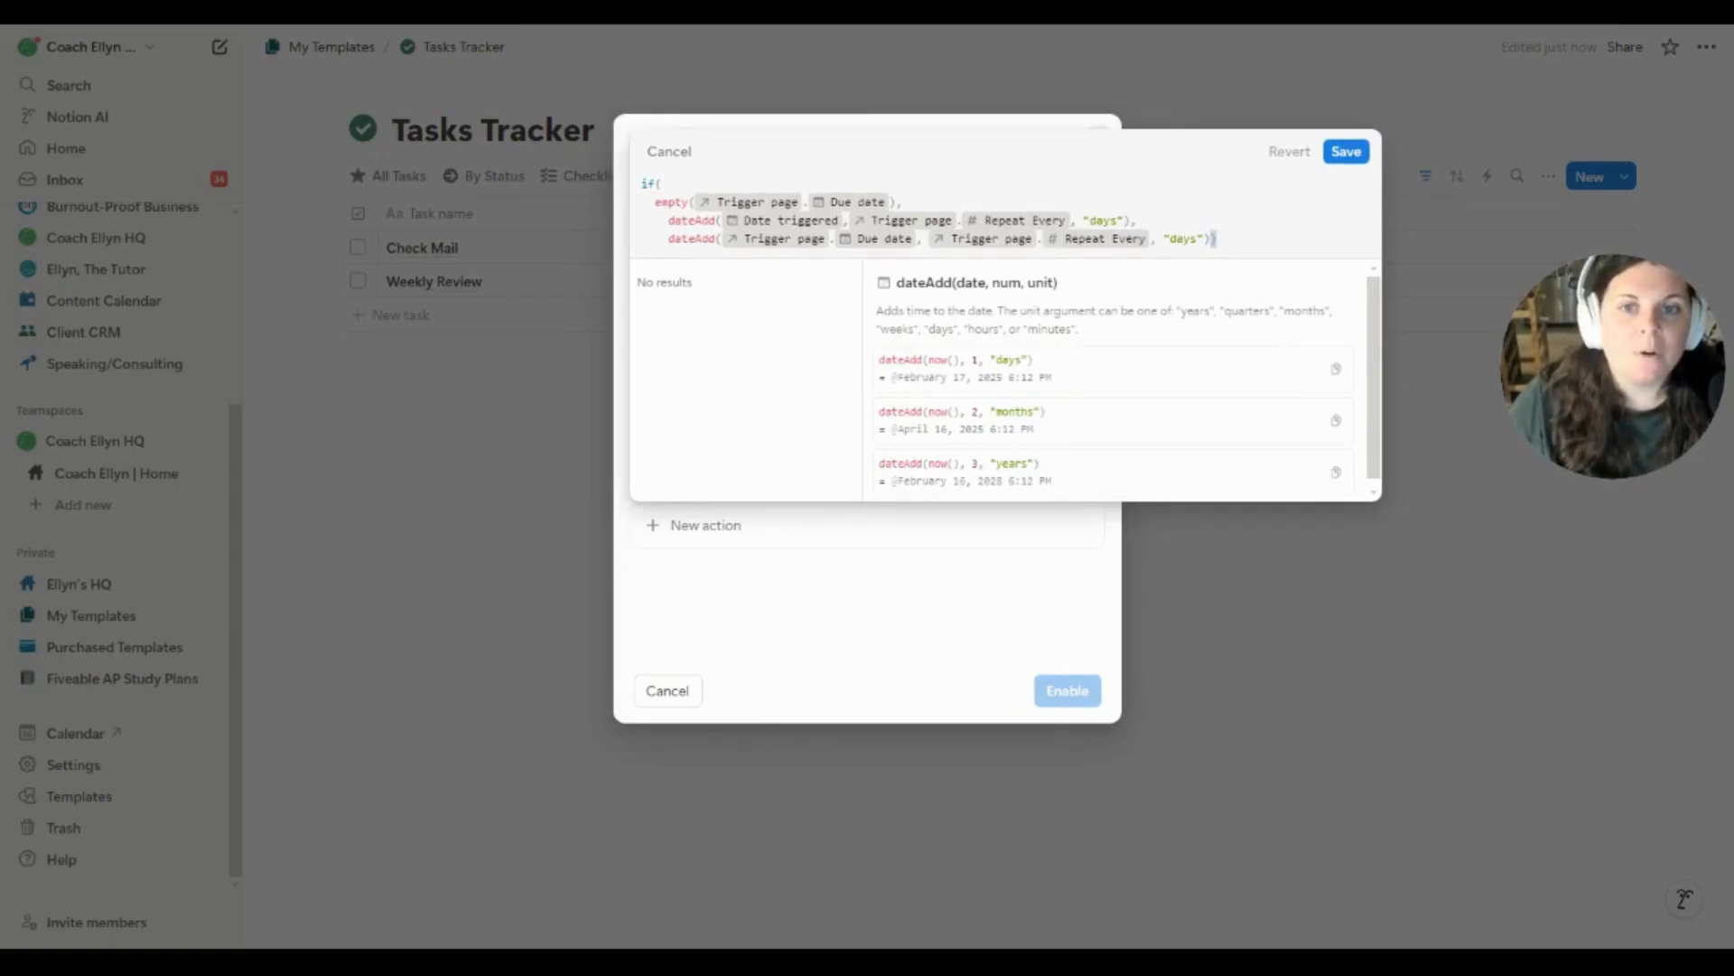
Review the finished if formula and save it as the Due date value
click(1218, 239)
drag(1211, 239, 669, 240)
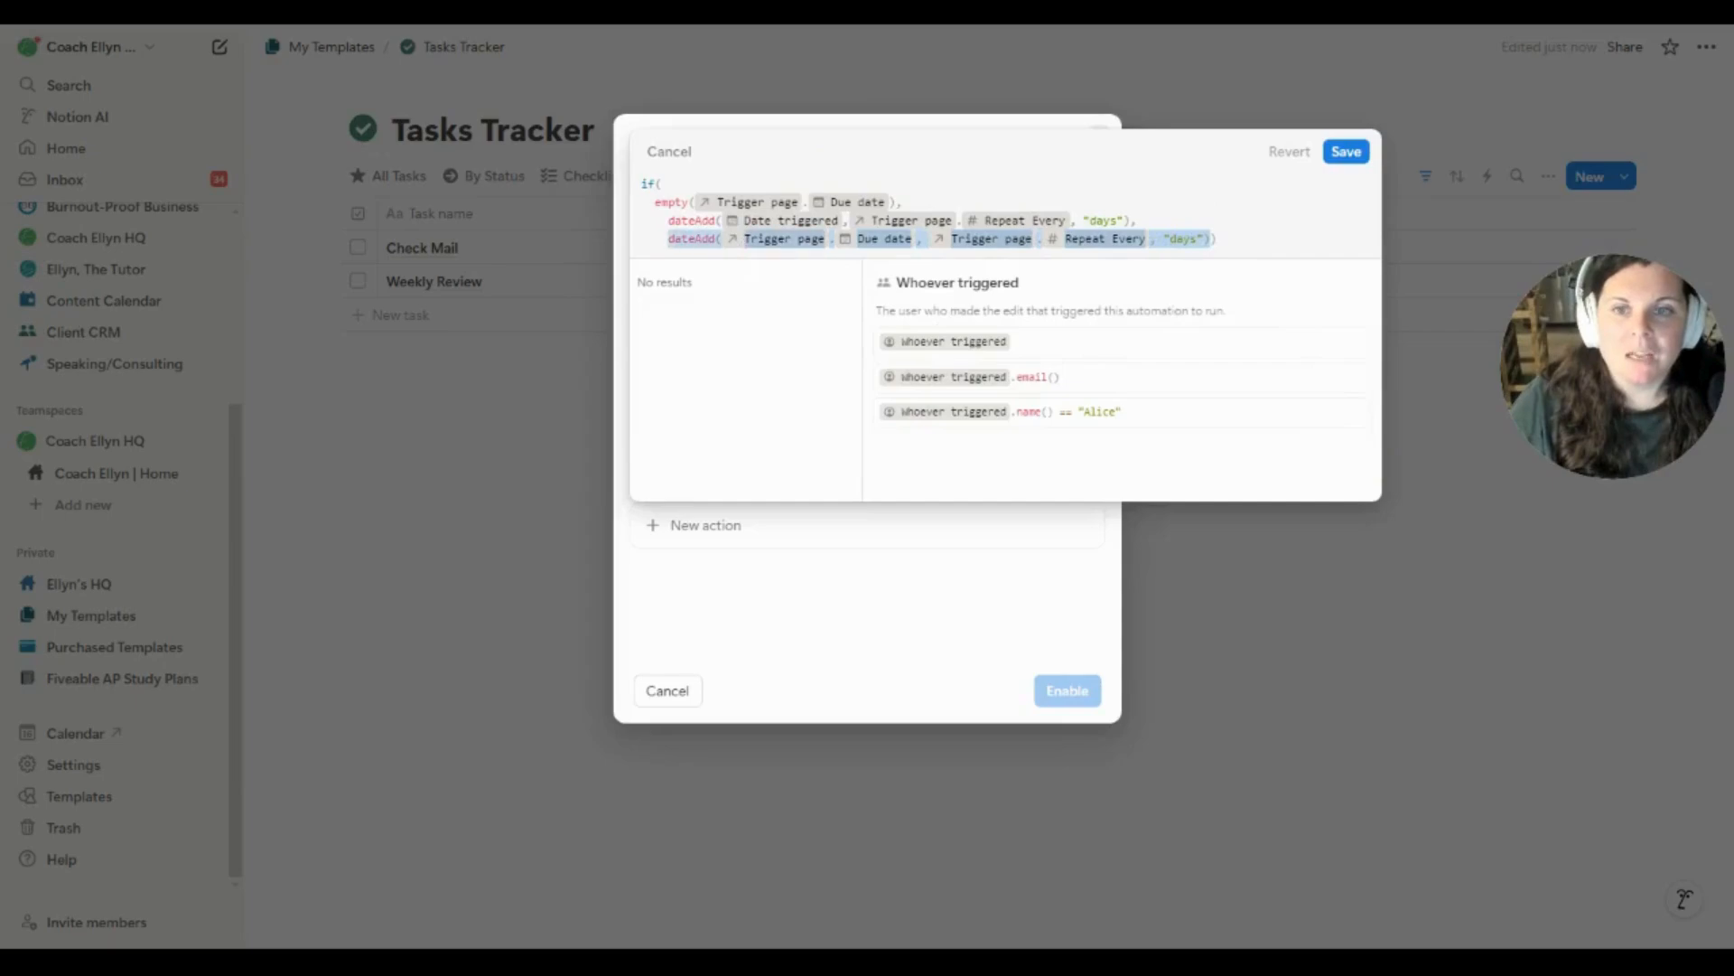
drag(1217, 240, 625, 182)
click(1219, 239)
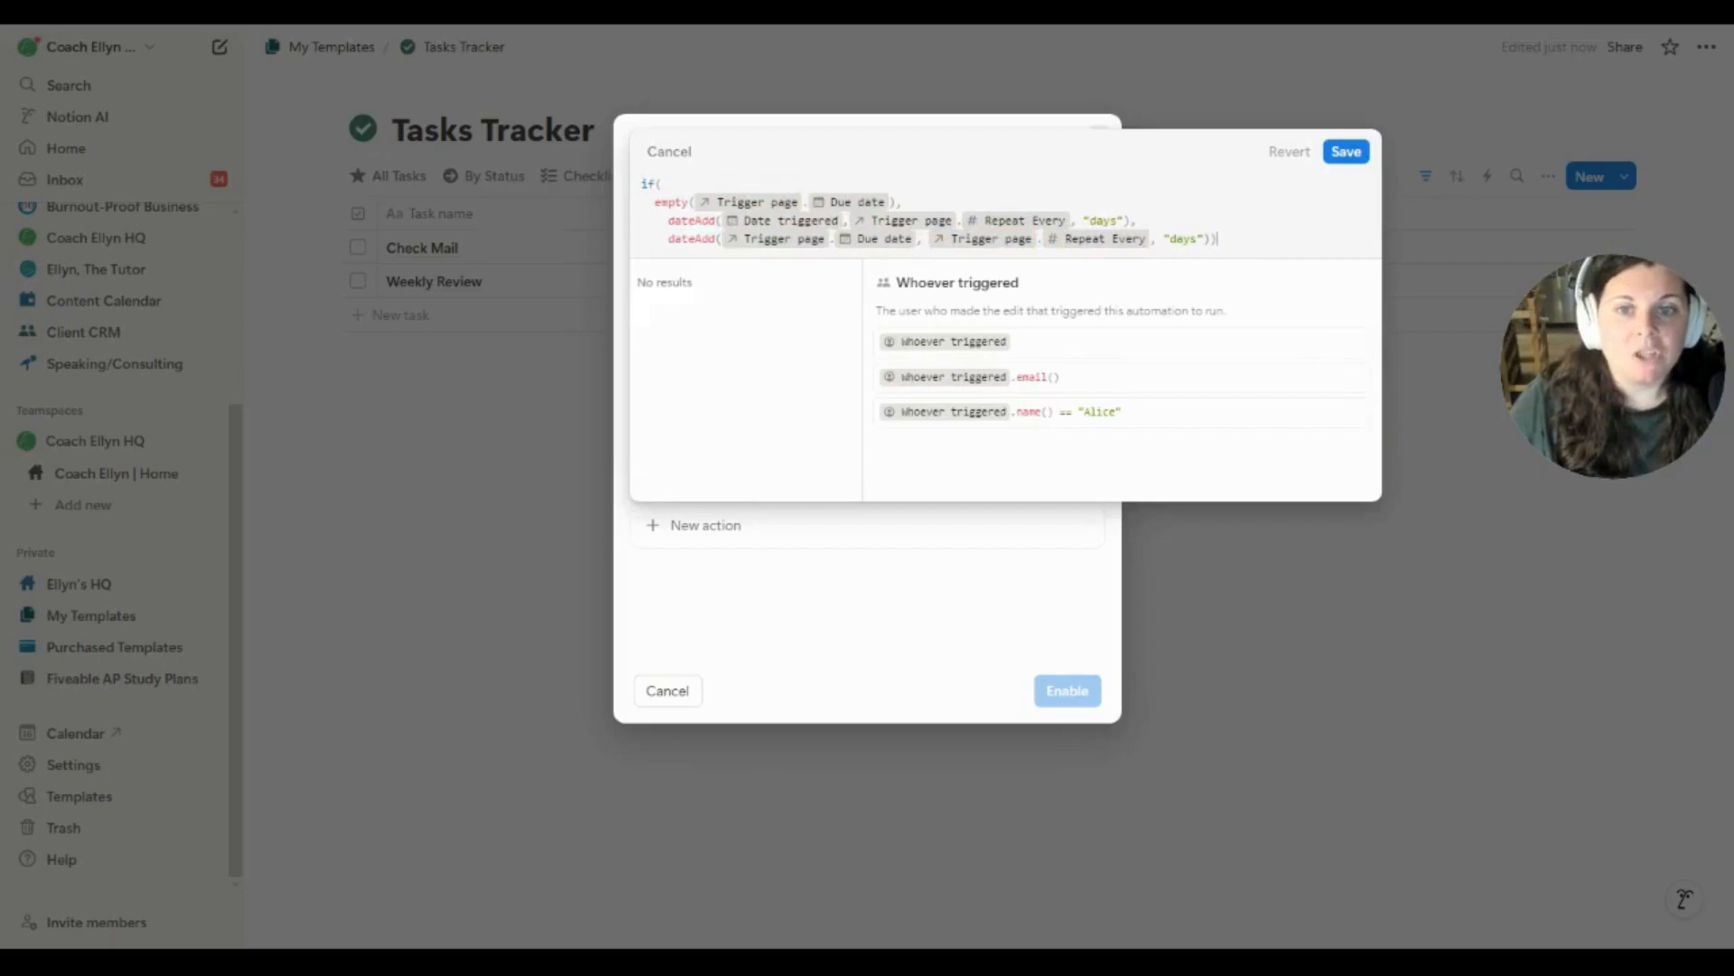
click(1346, 151)
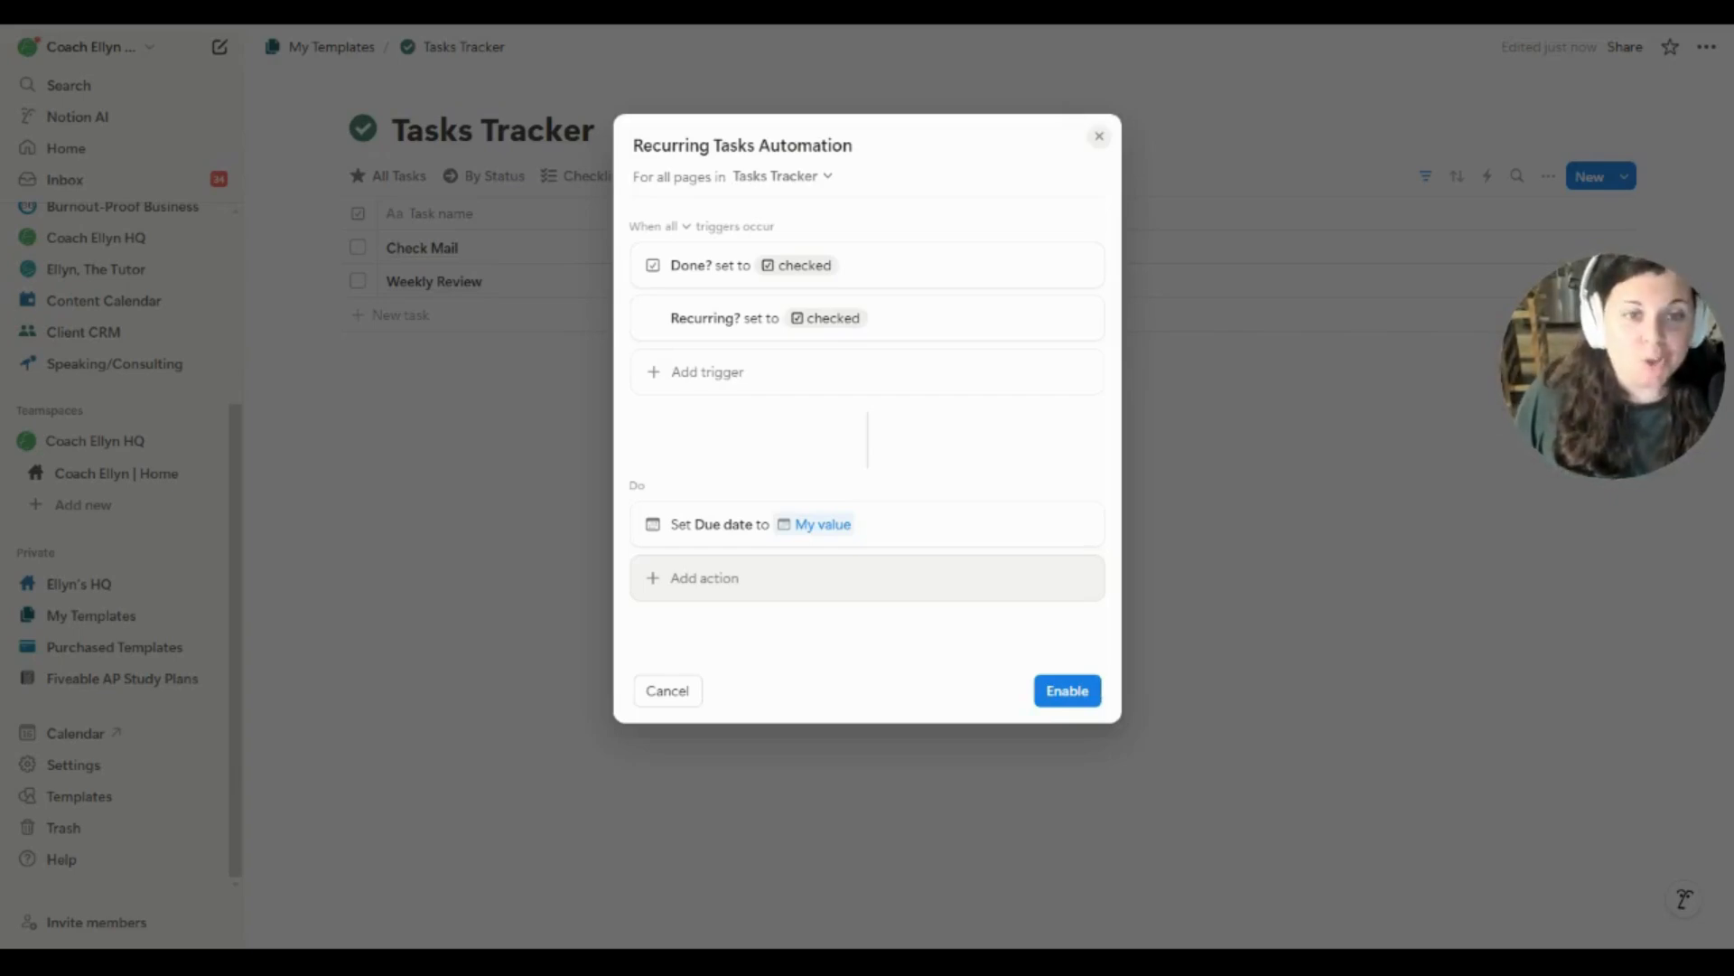
click(705, 578)
click(748, 668)
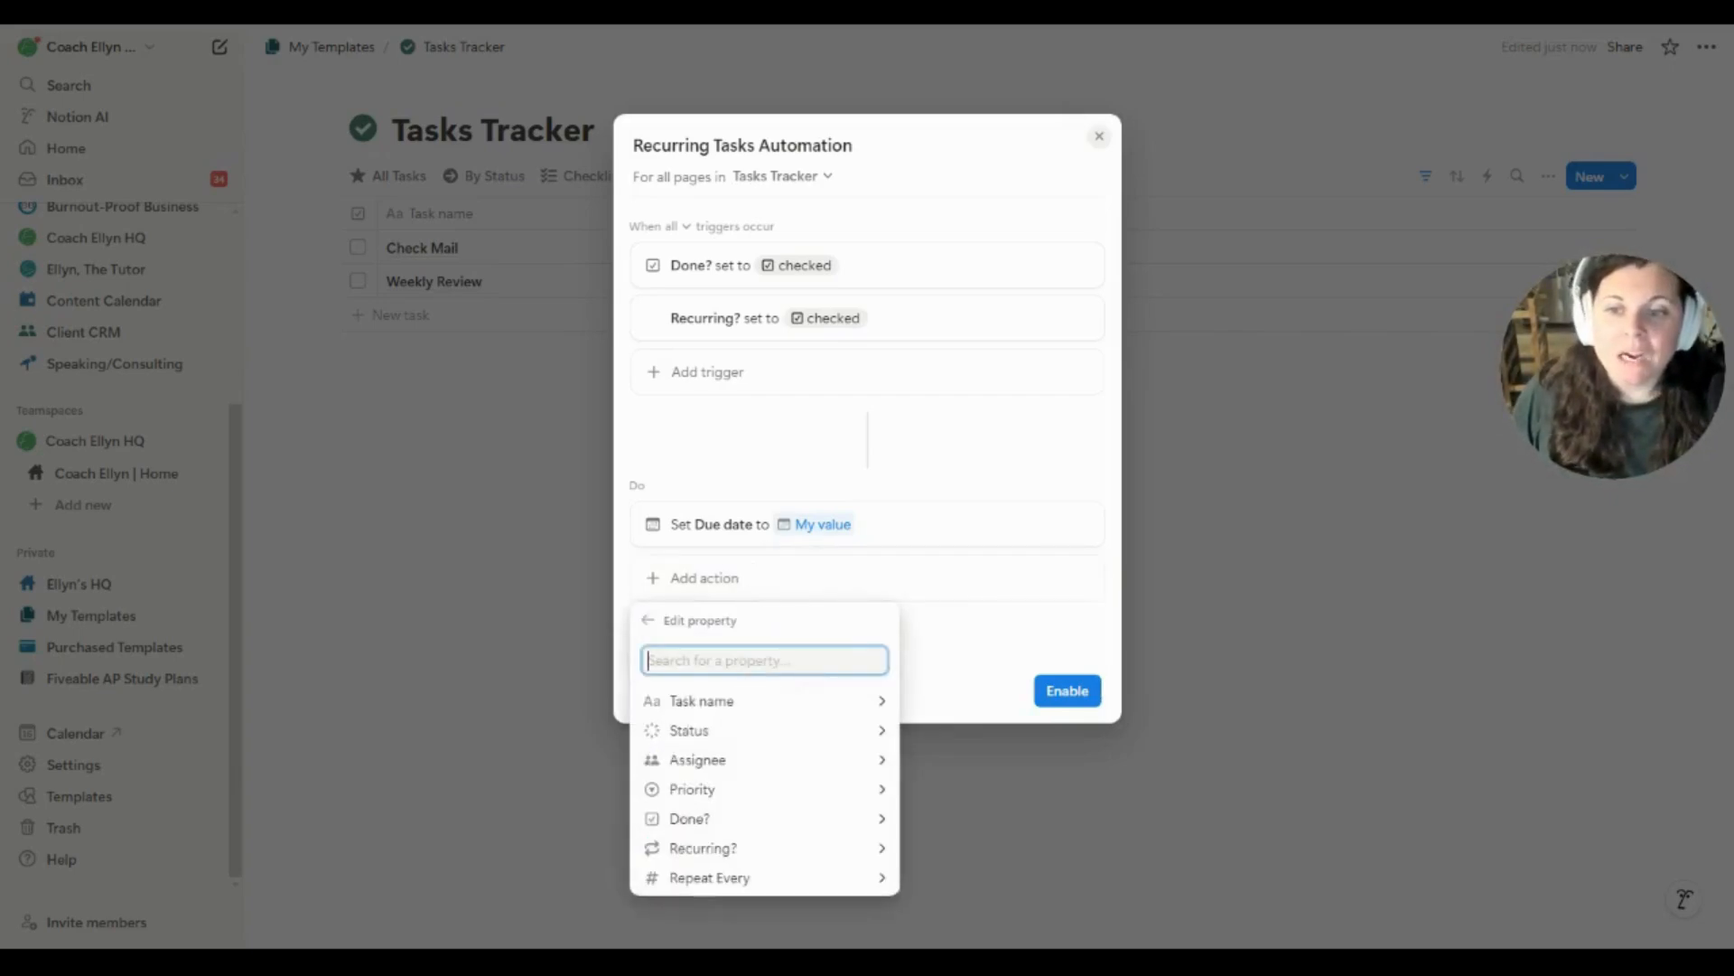
click(871, 817)
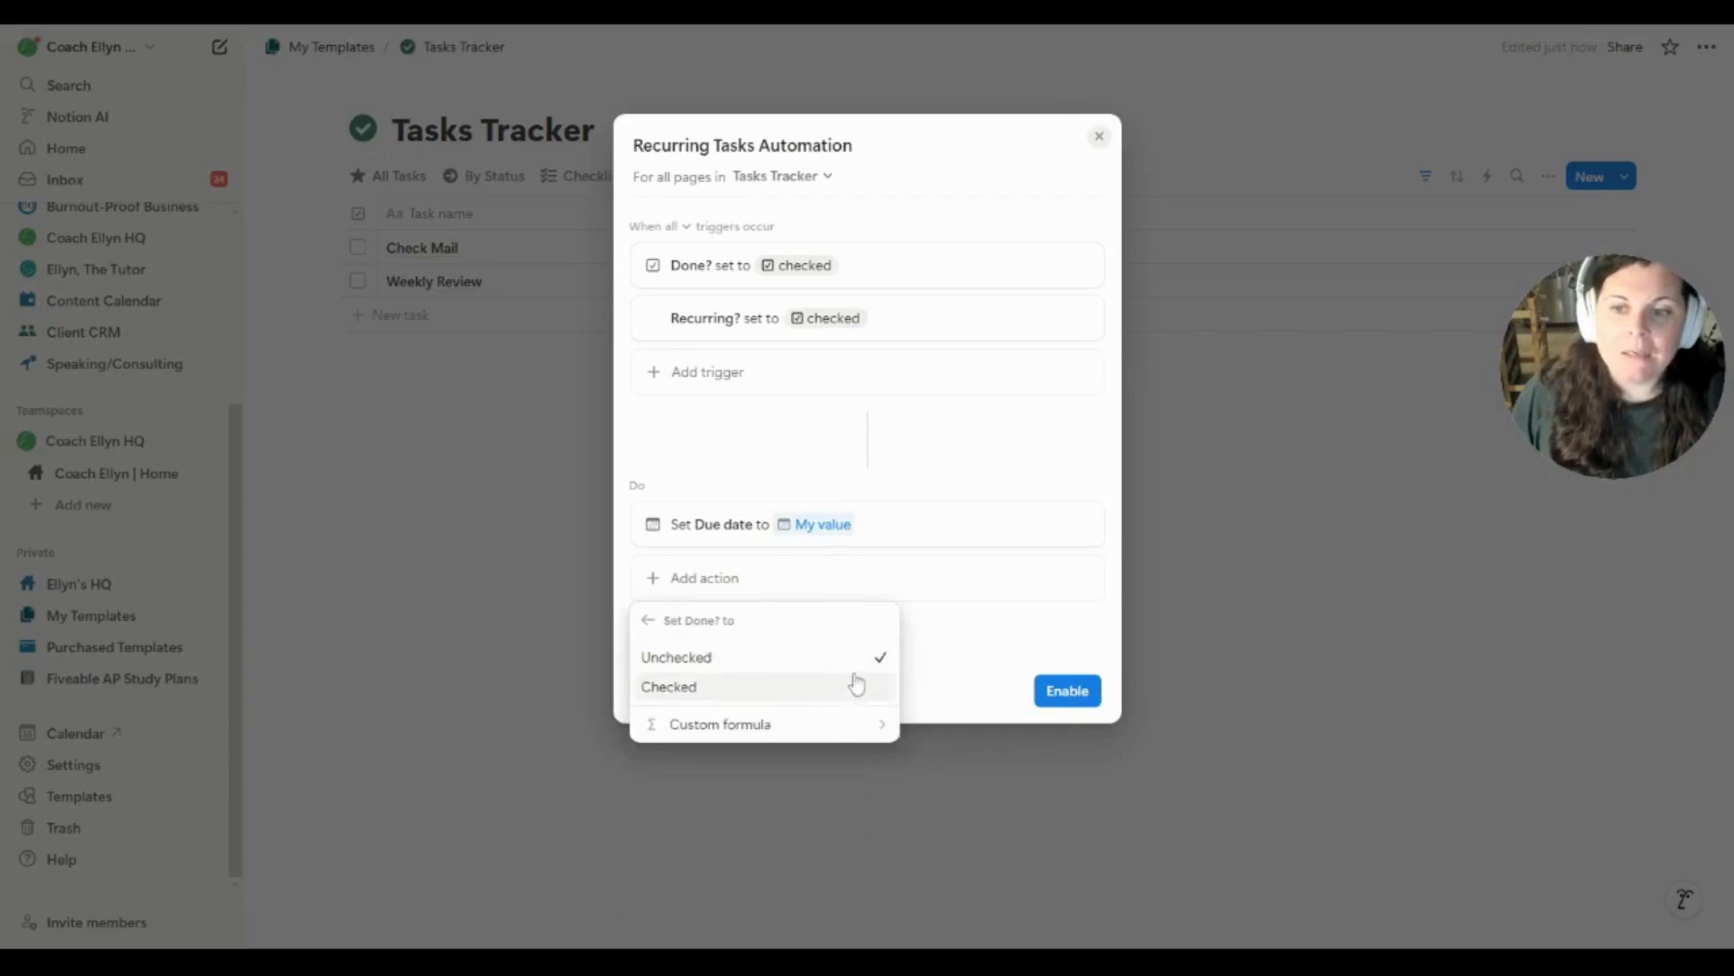
click(1012, 652)
Add an automation action that sets the Done? property to Unchecked, and enable the Recurring Tasks Automation
click(713, 578)
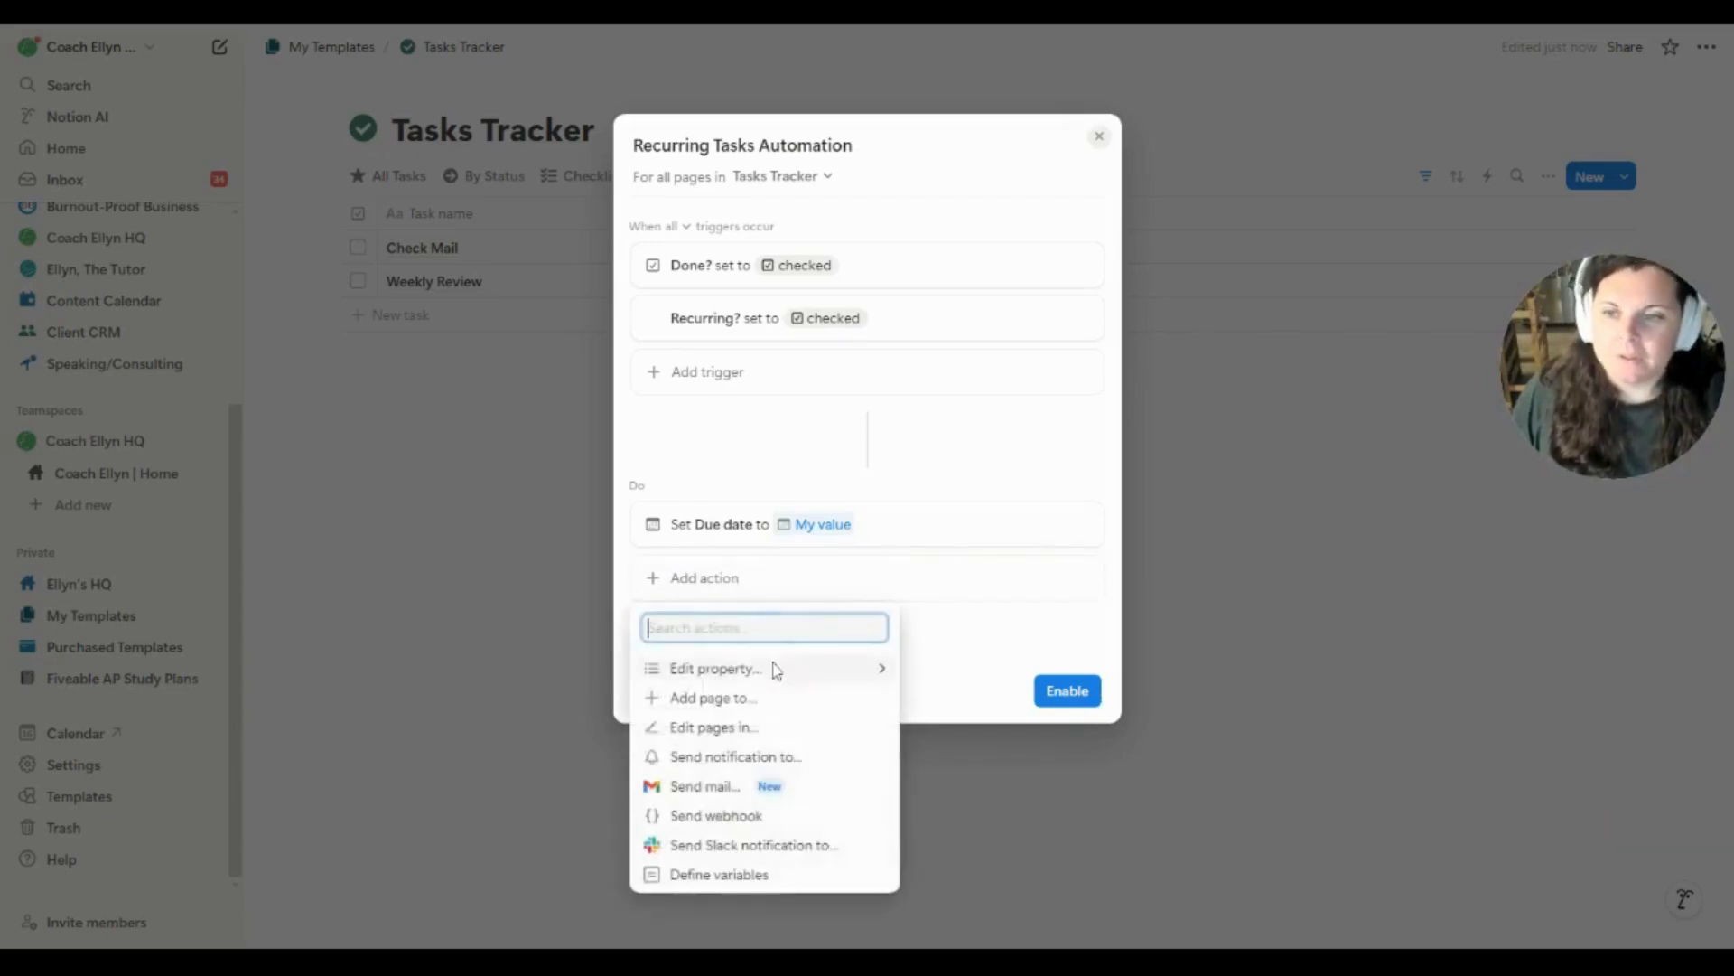
click(786, 673)
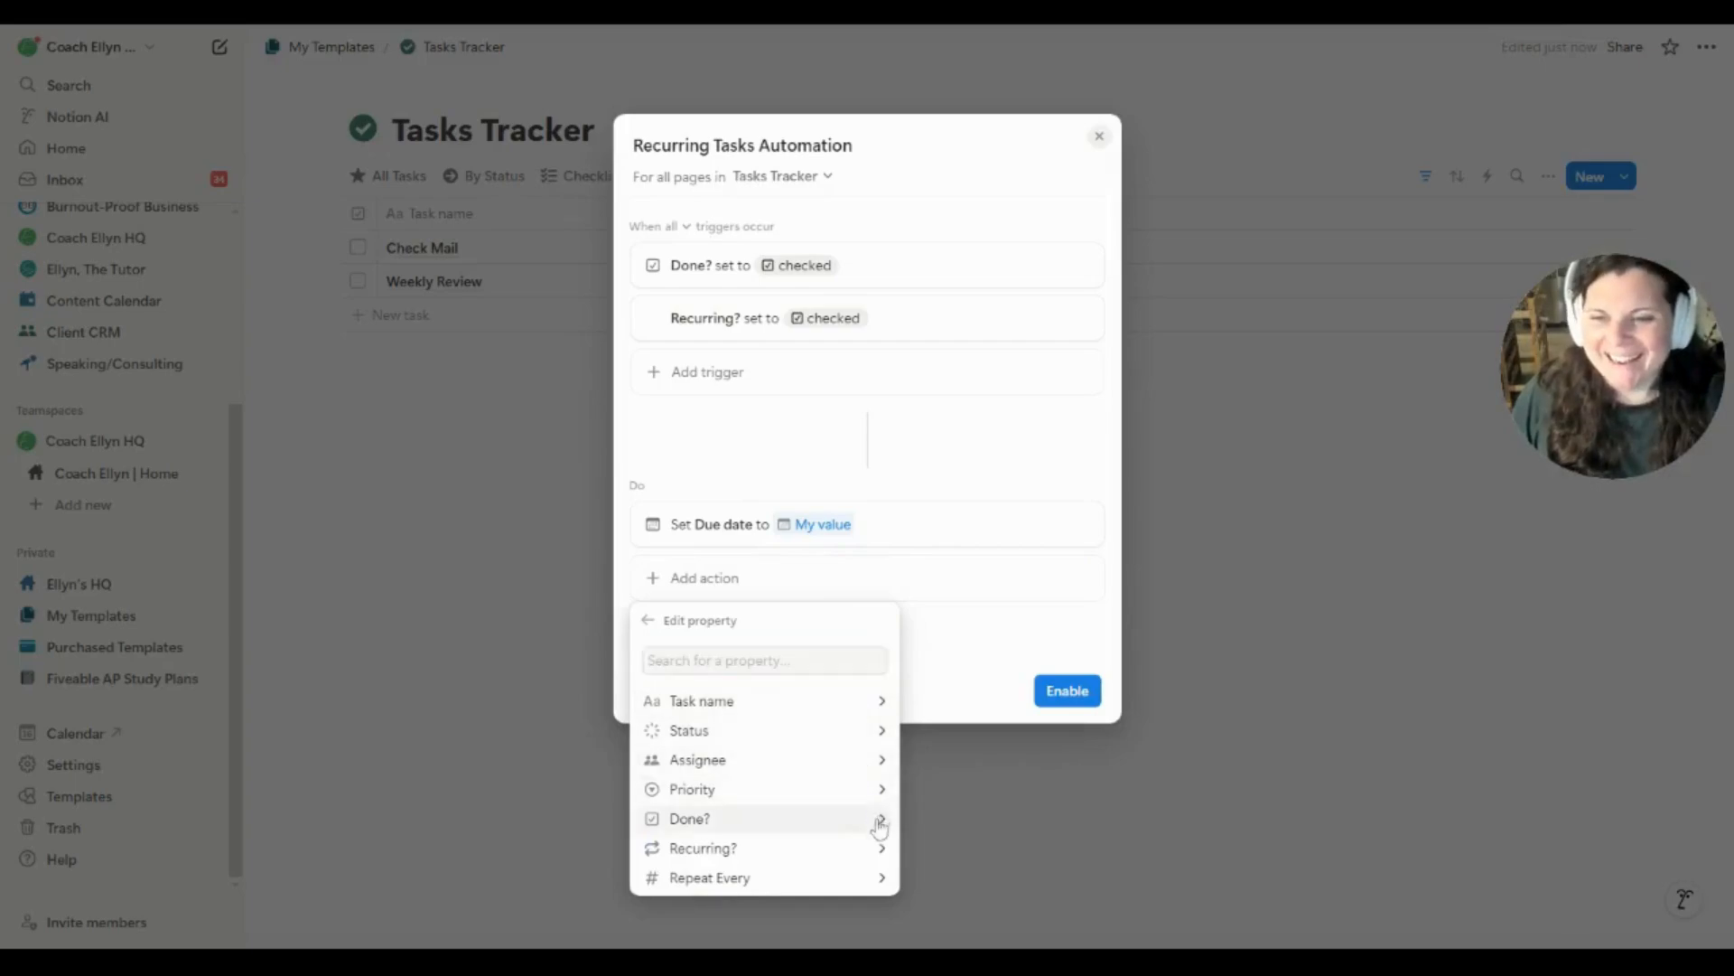
click(872, 820)
click(876, 658)
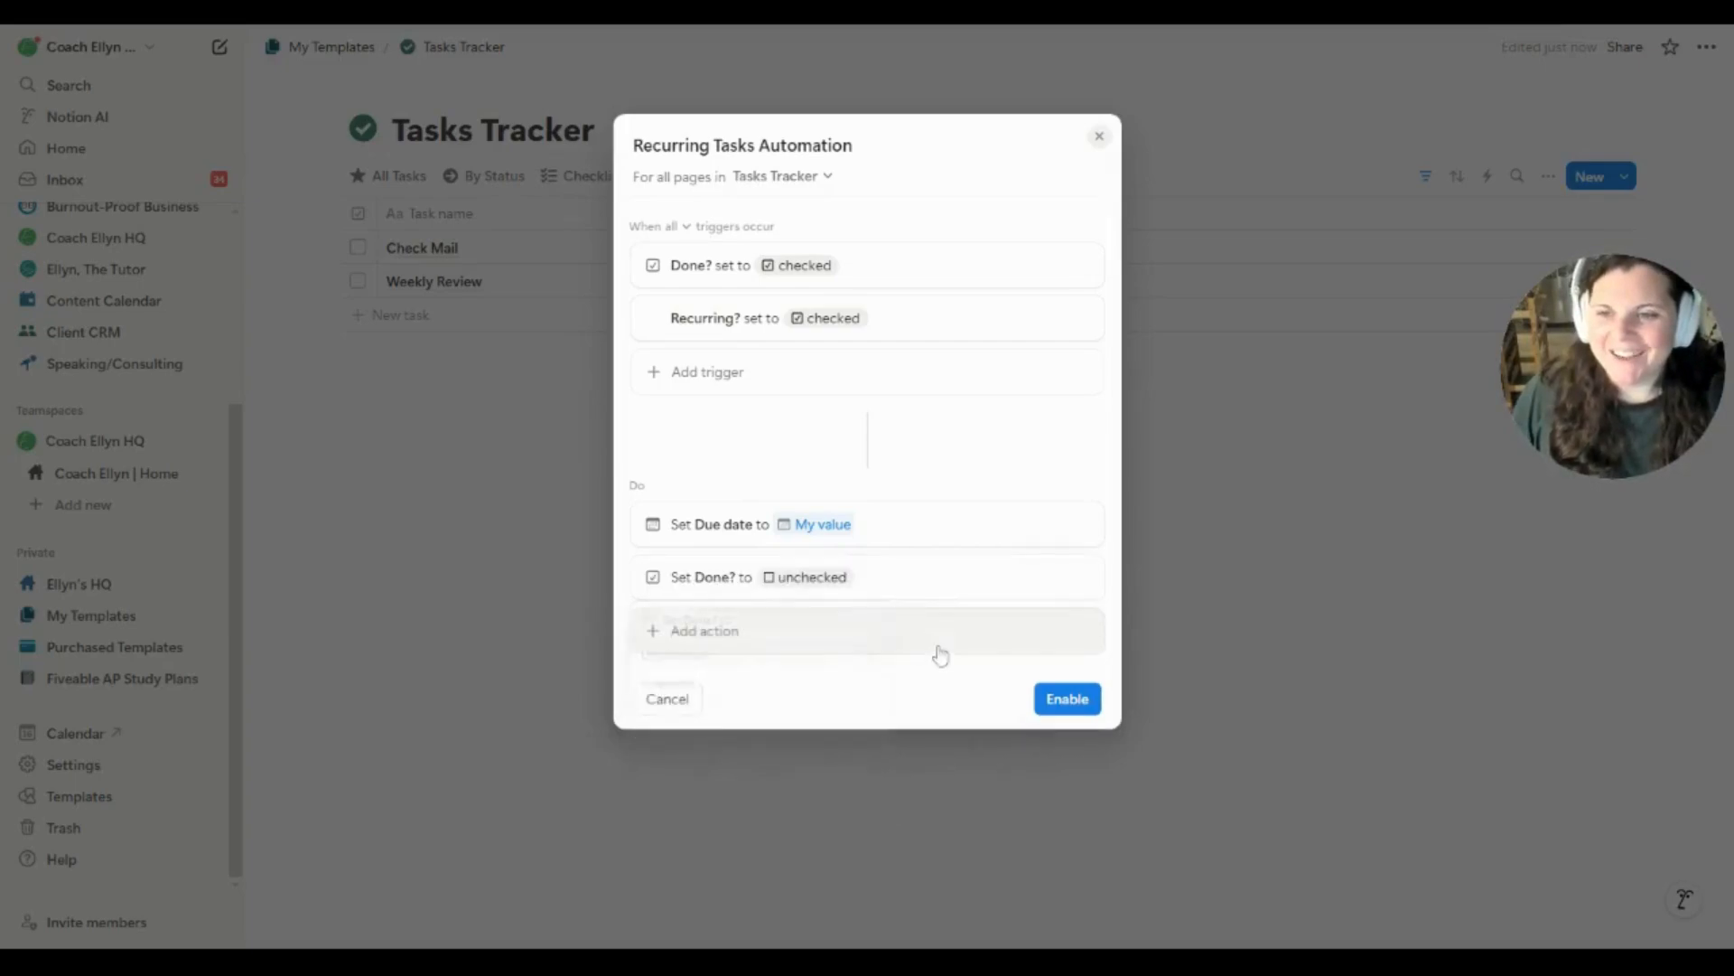
click(1067, 700)
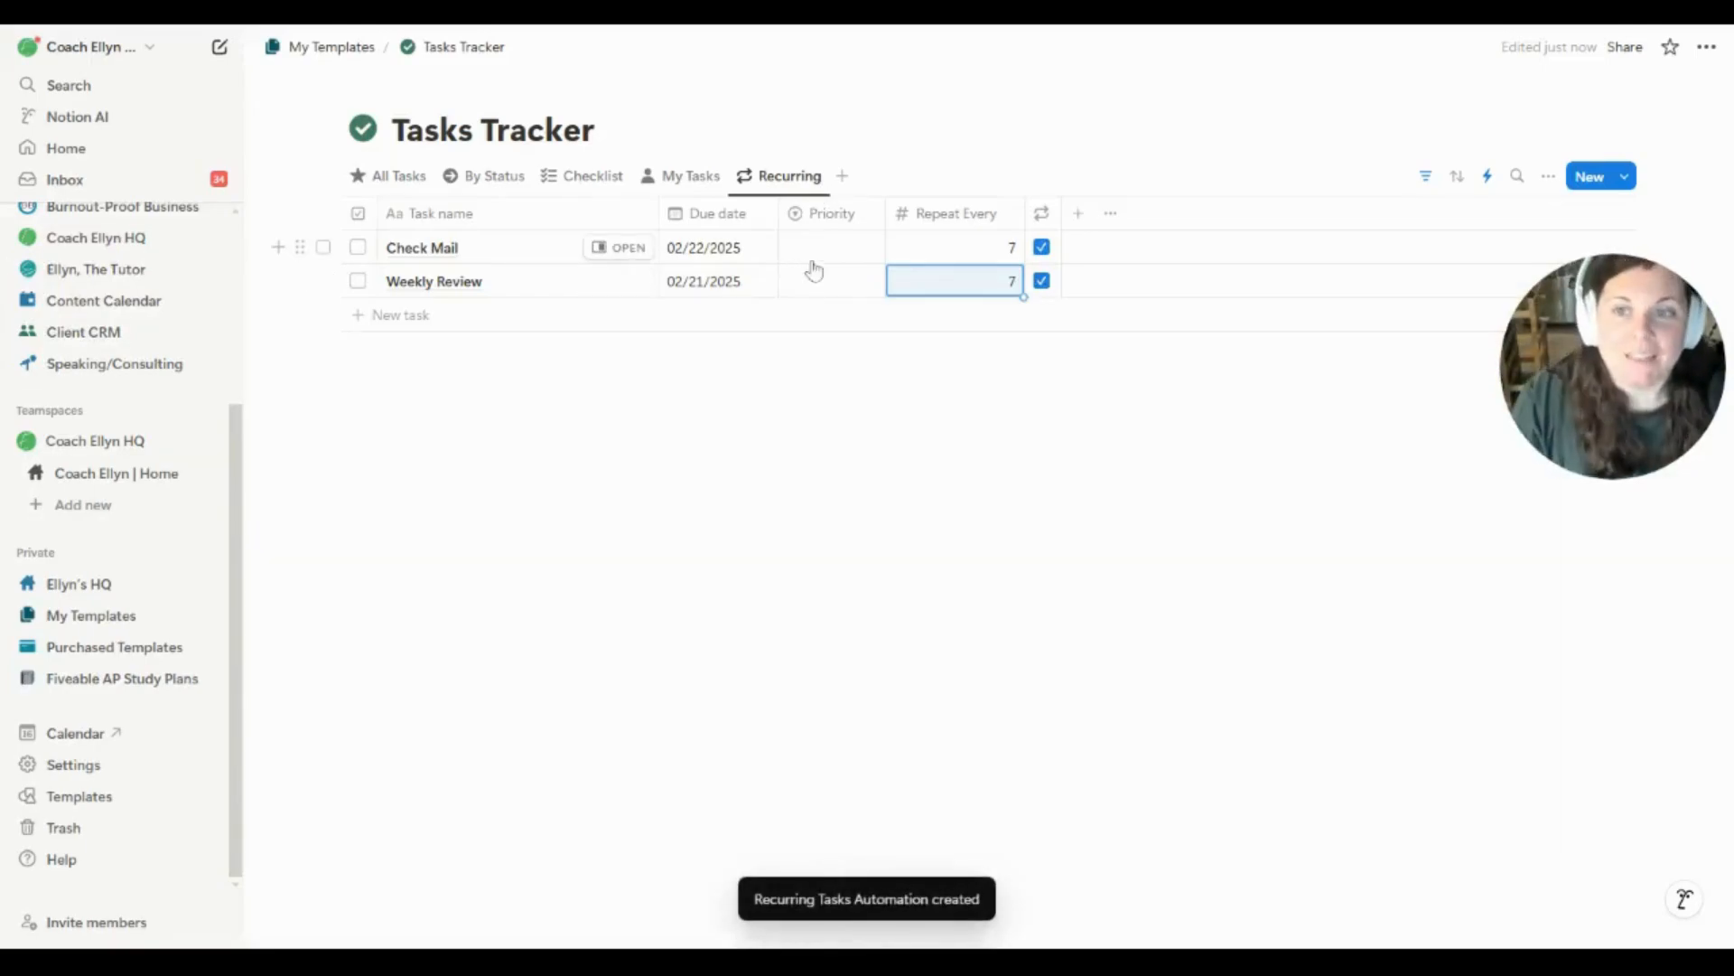
Set the Check Mail task's due date to 02/15/2025 and mark the task done to test the automation
click(696, 257)
click(860, 456)
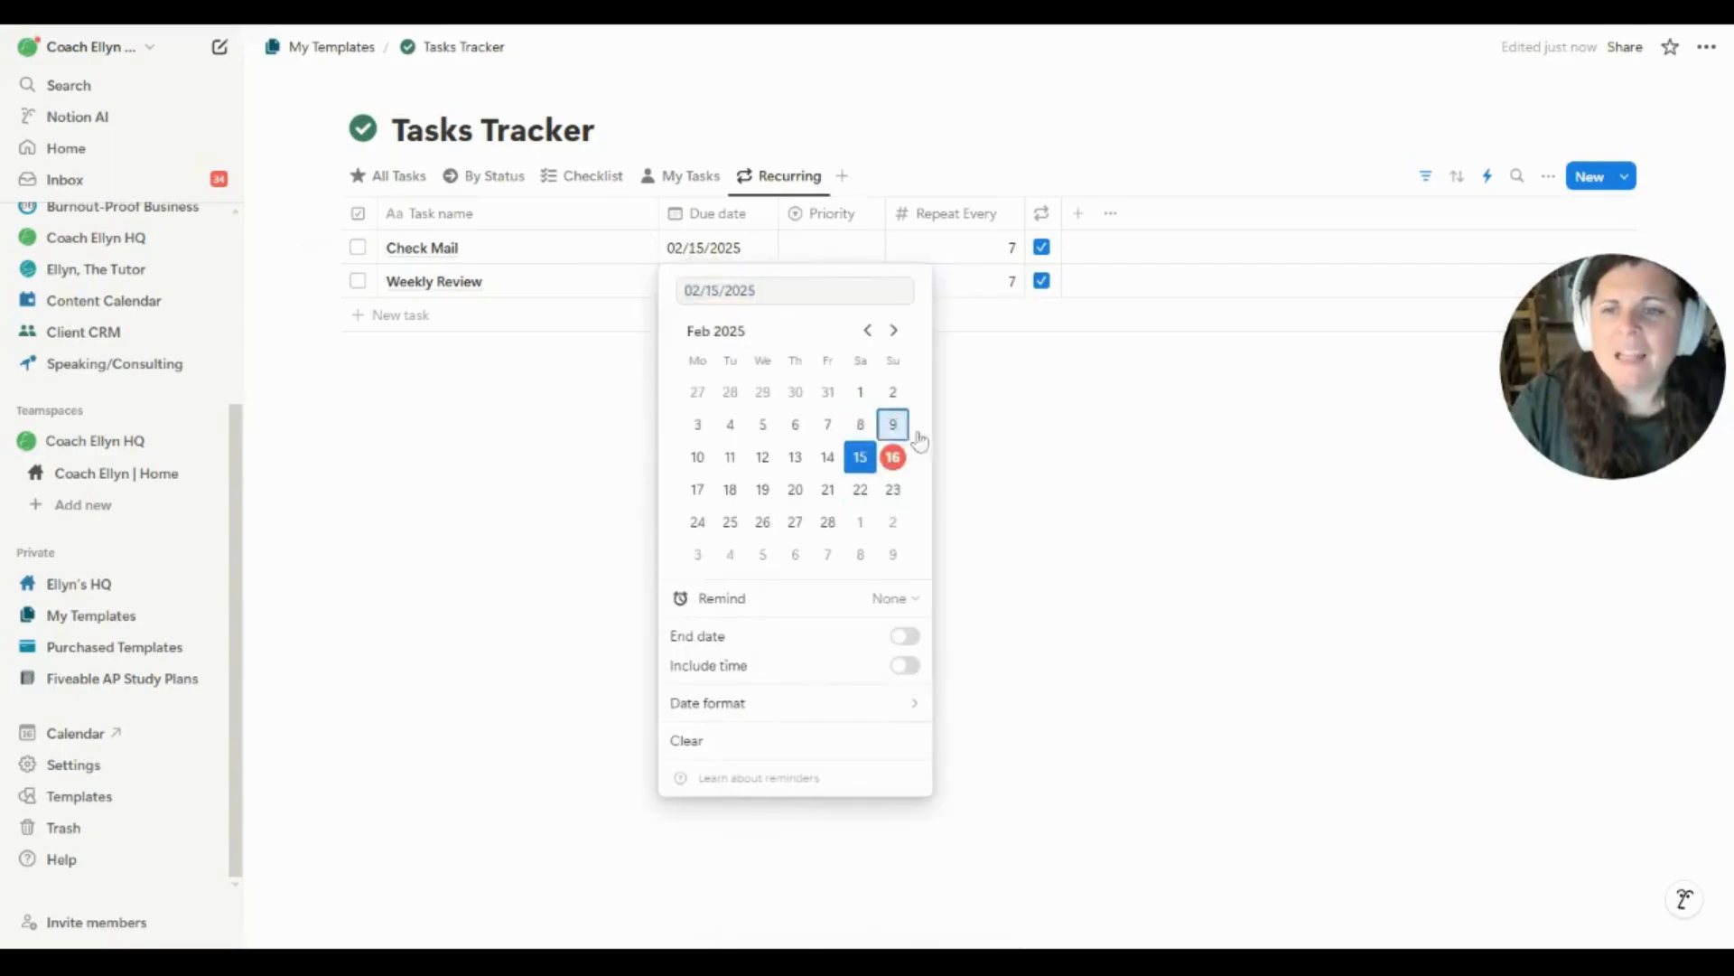
key(Escape)
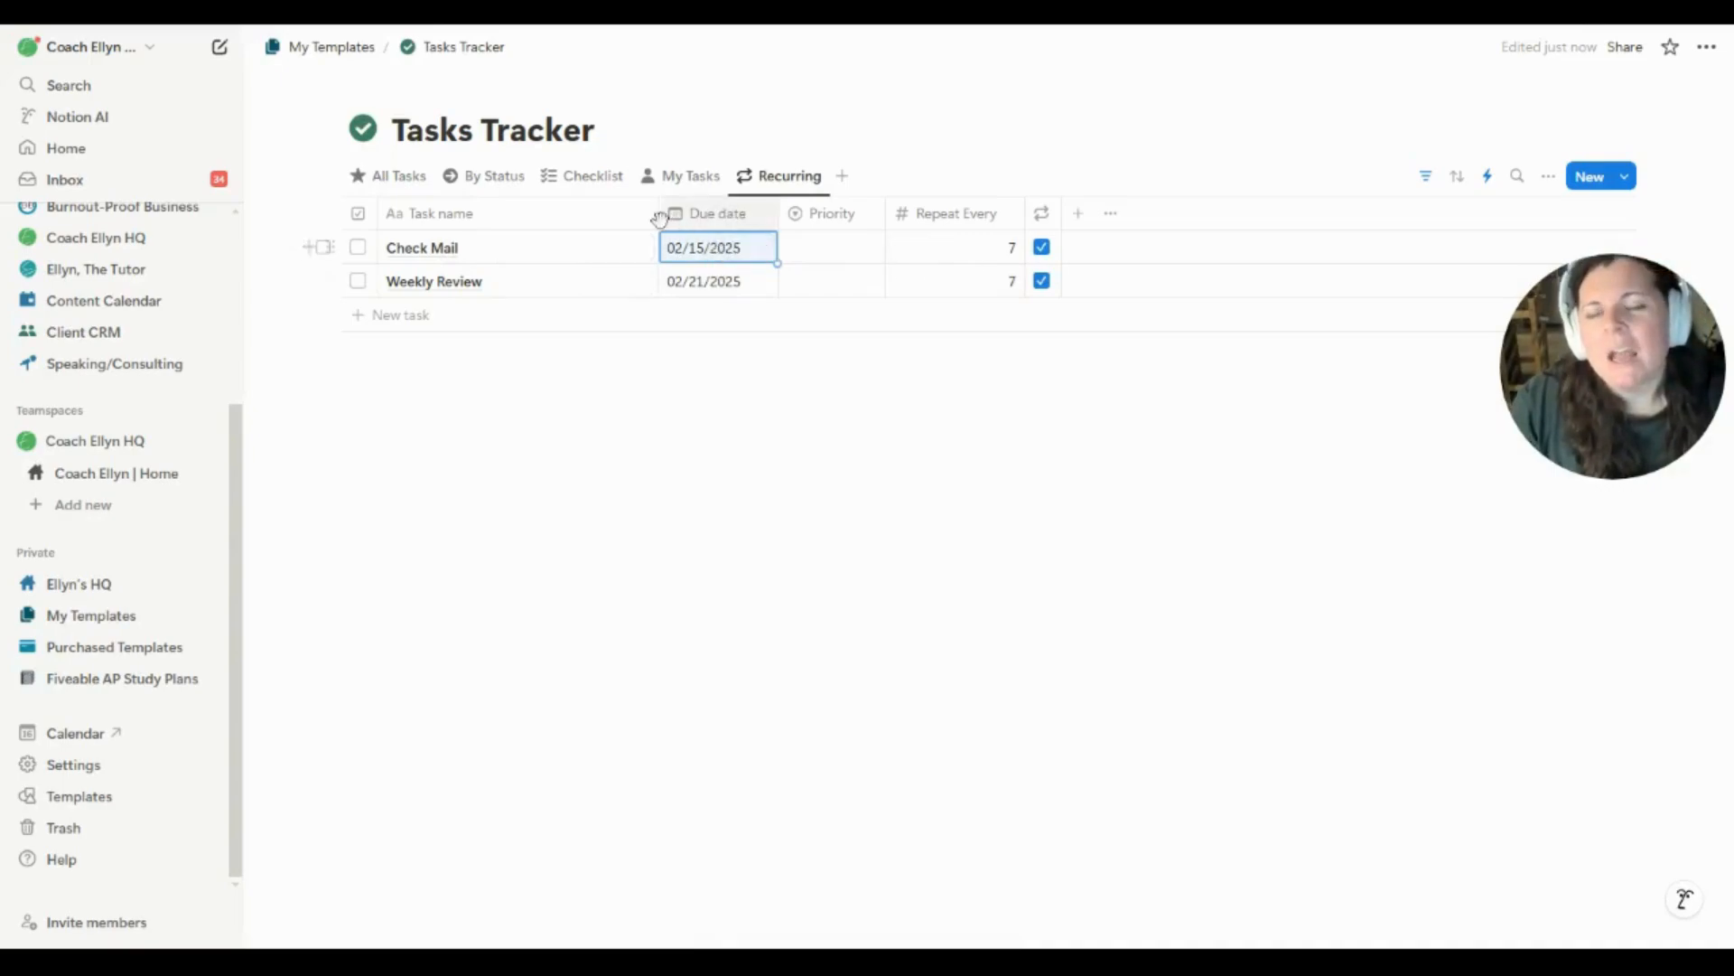
click(358, 248)
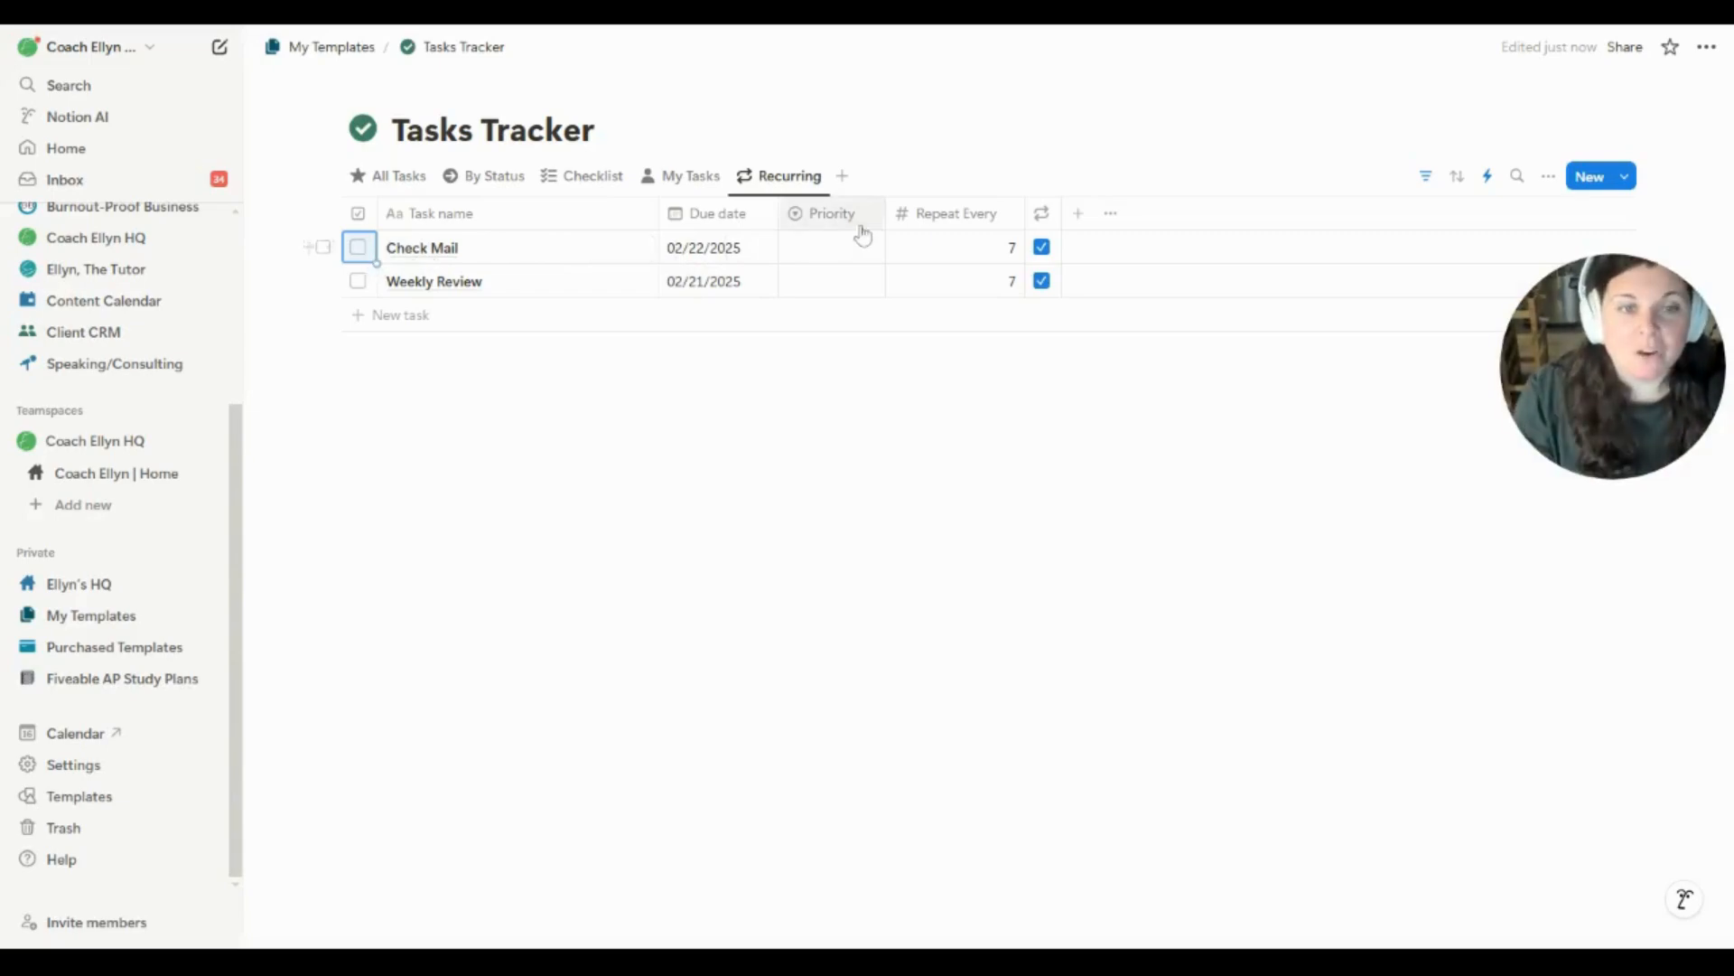
Set Check Mail's Repeat Every value to 90 and mark the task done to test the longer interval
click(1008, 260)
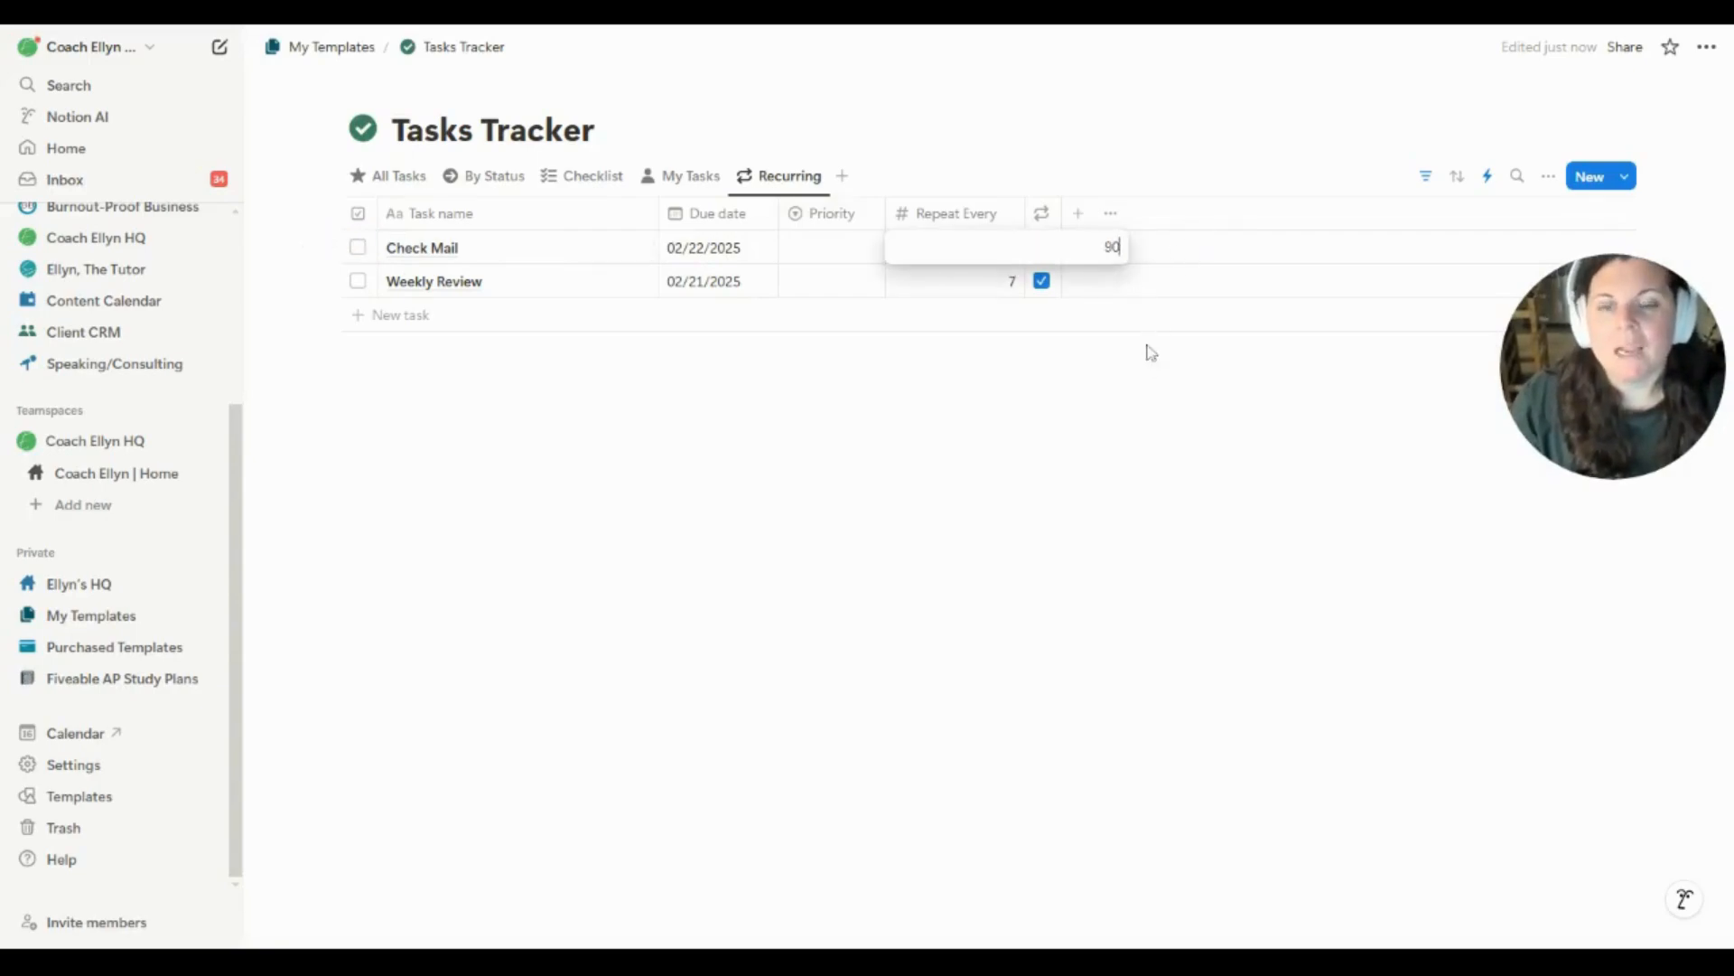
text(90)
key(Return)
click(358, 248)
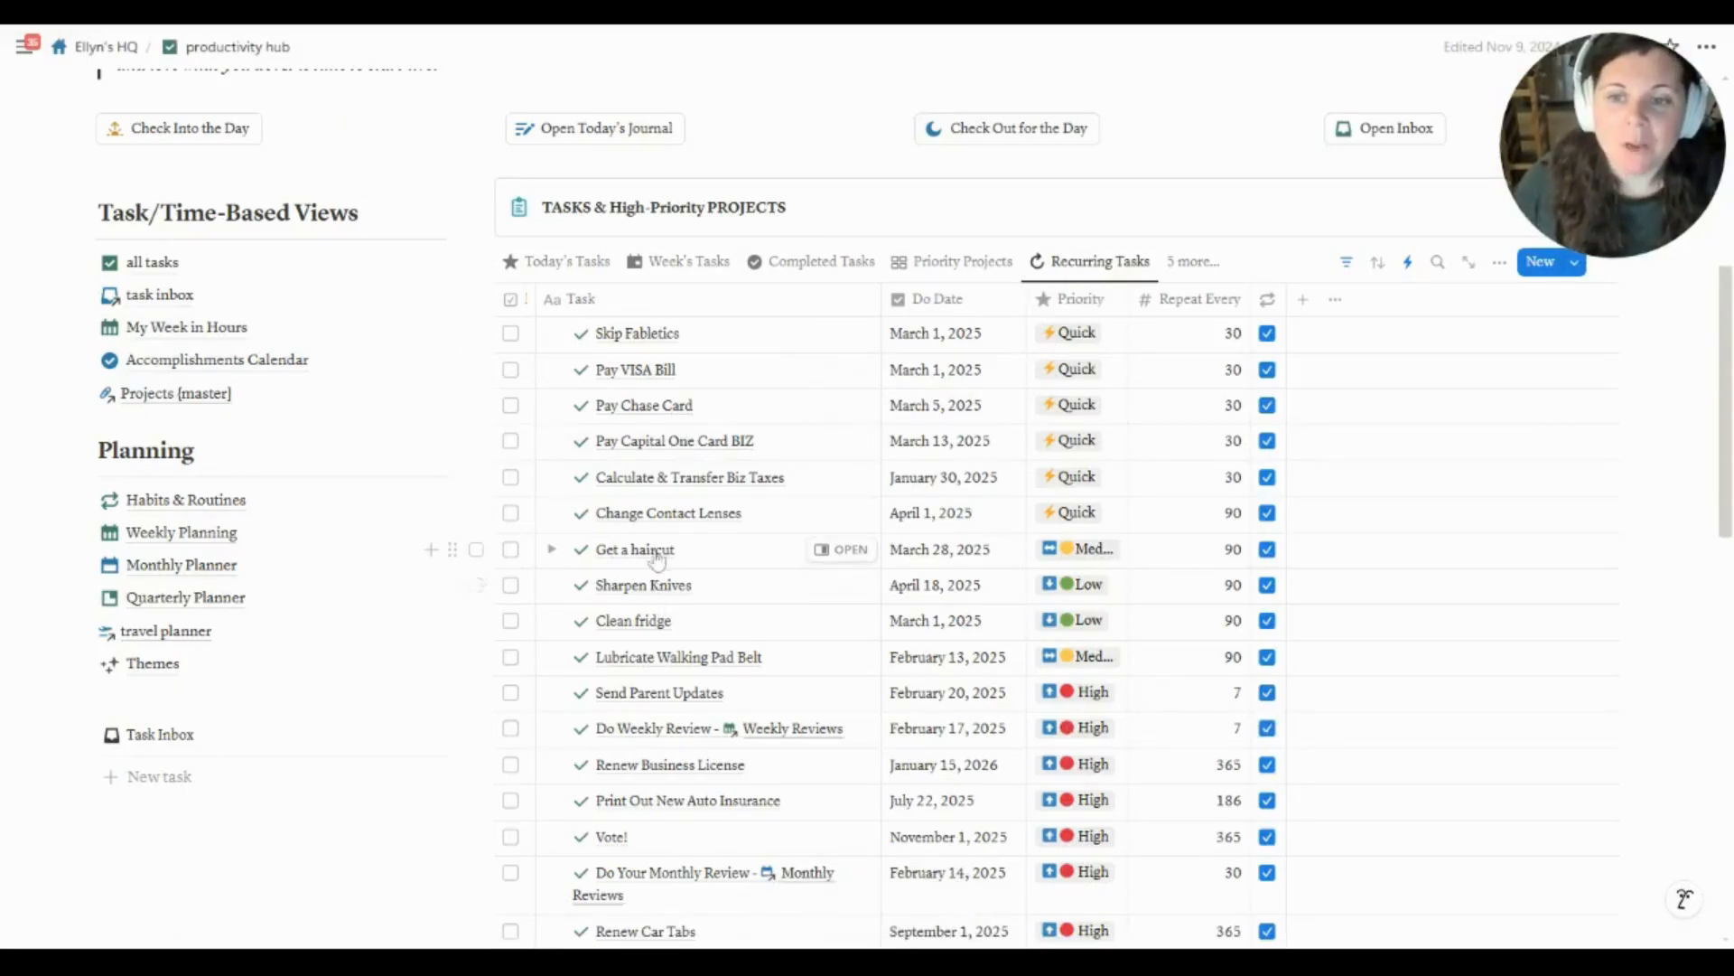
Look through the Recurring Tasks view in the productivity hub, examining the tasks, their do dates and Repeat Every values
scroll(692, 625, down, 1)
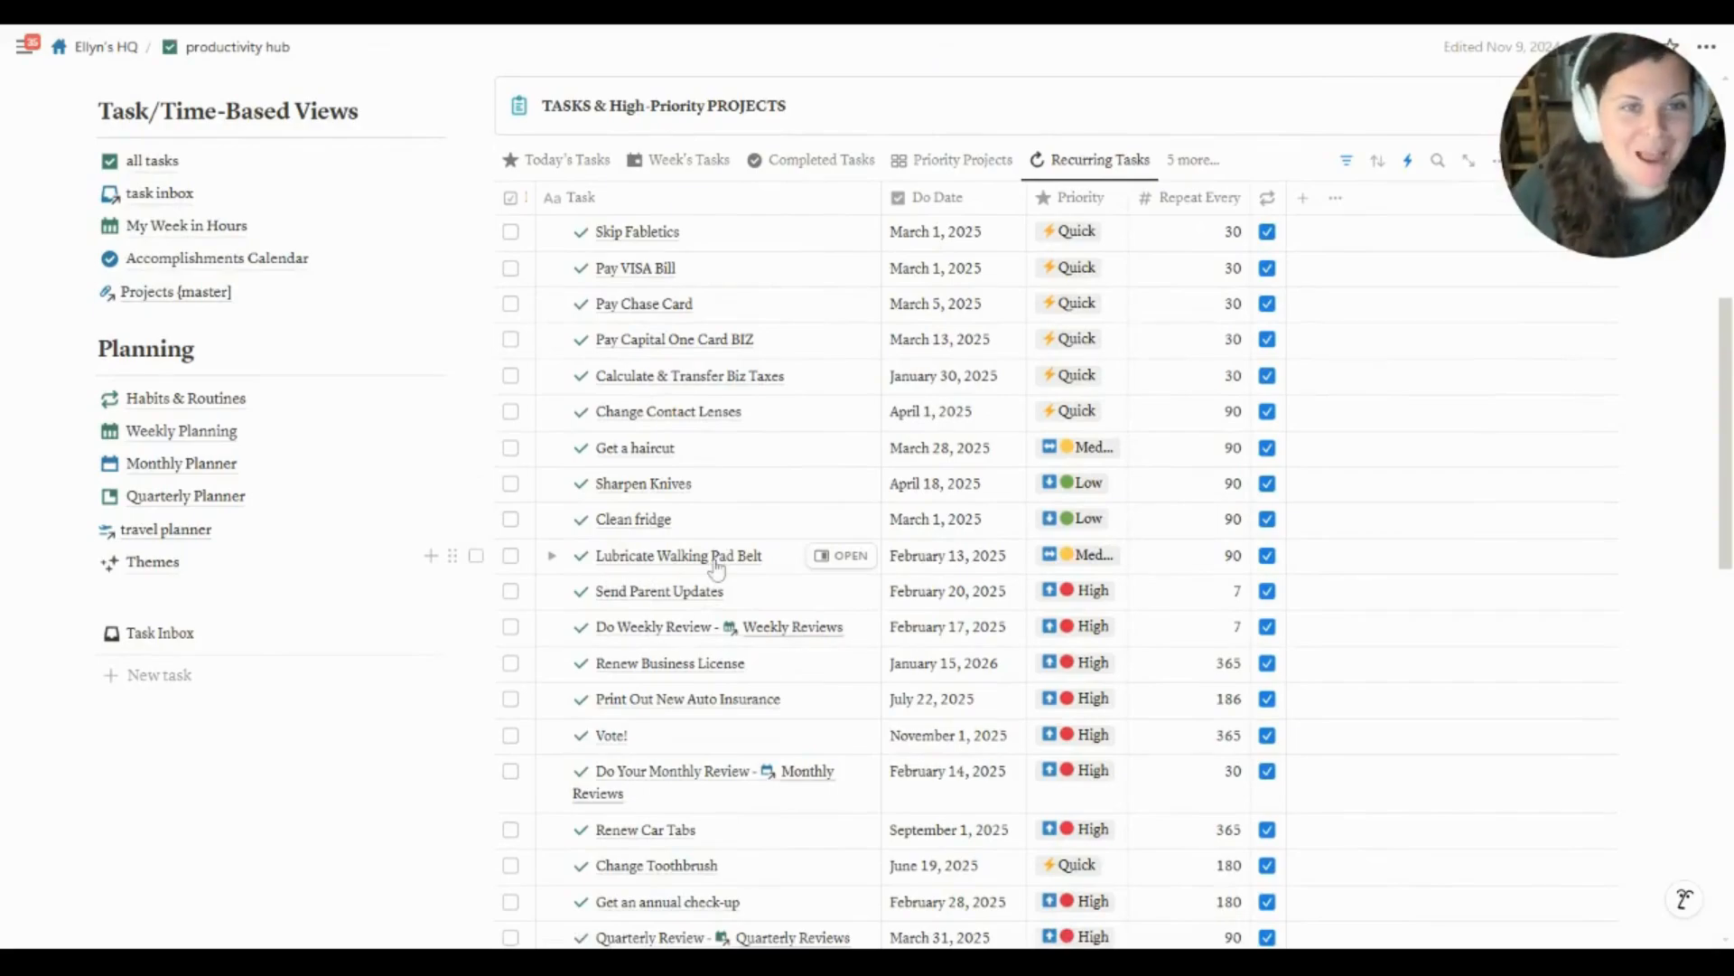
scroll(633, 533, down, 1)
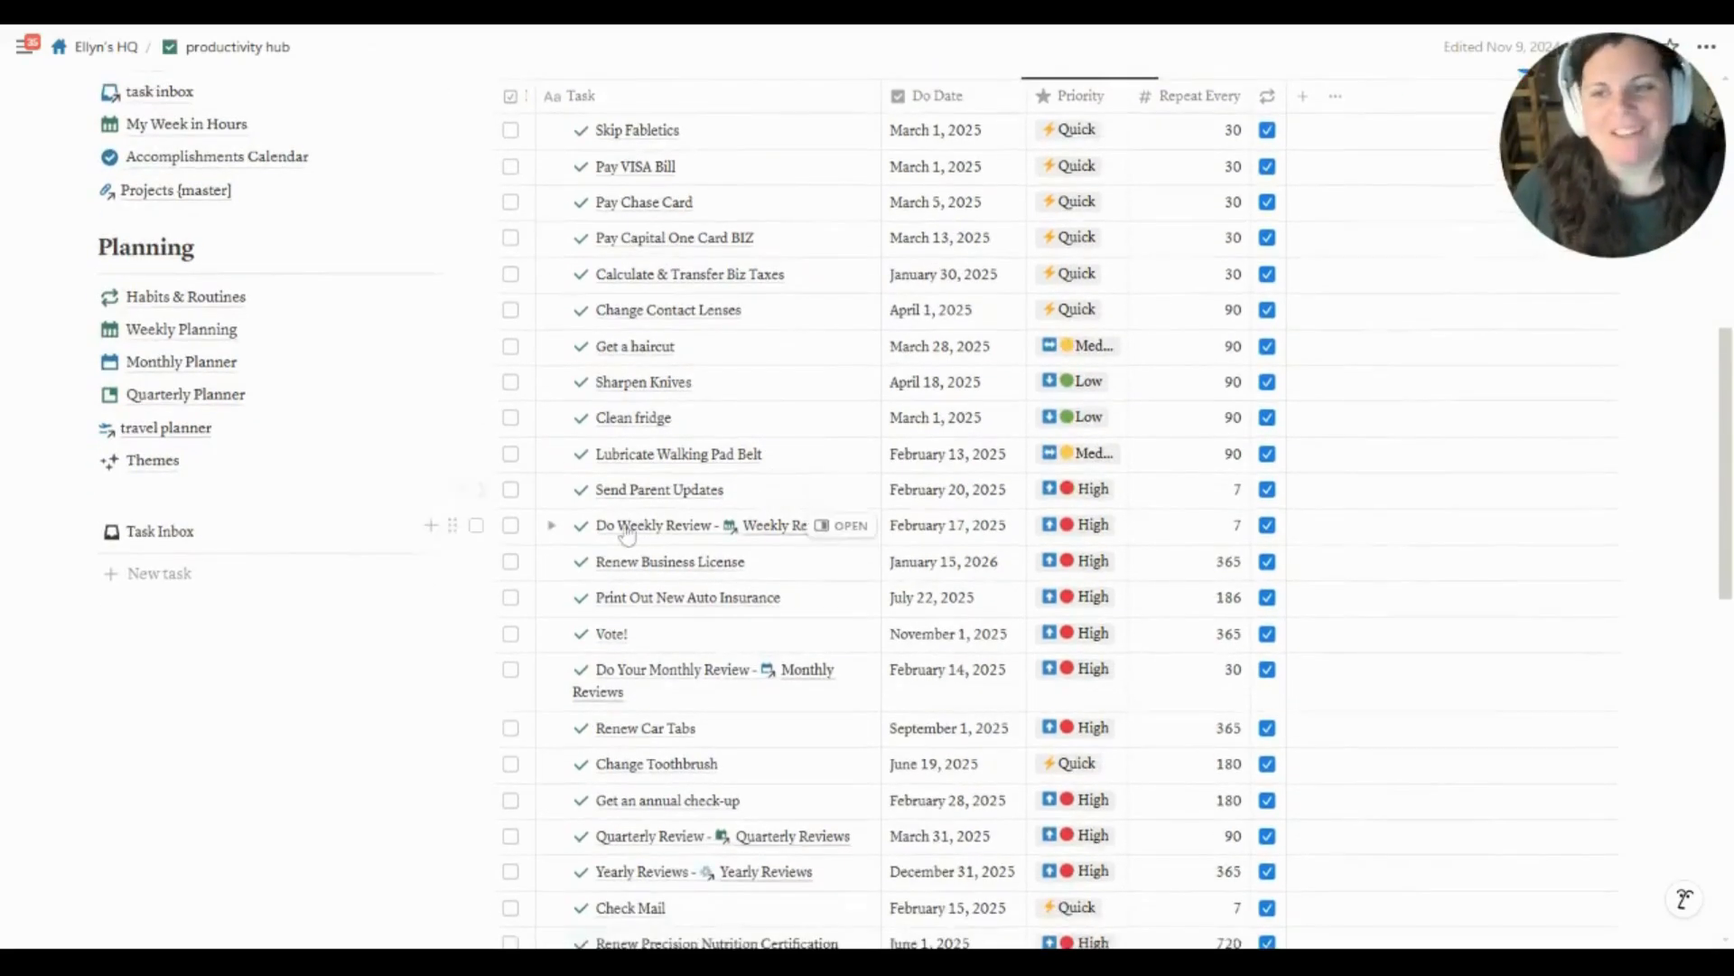
scroll(620, 588, down, 1)
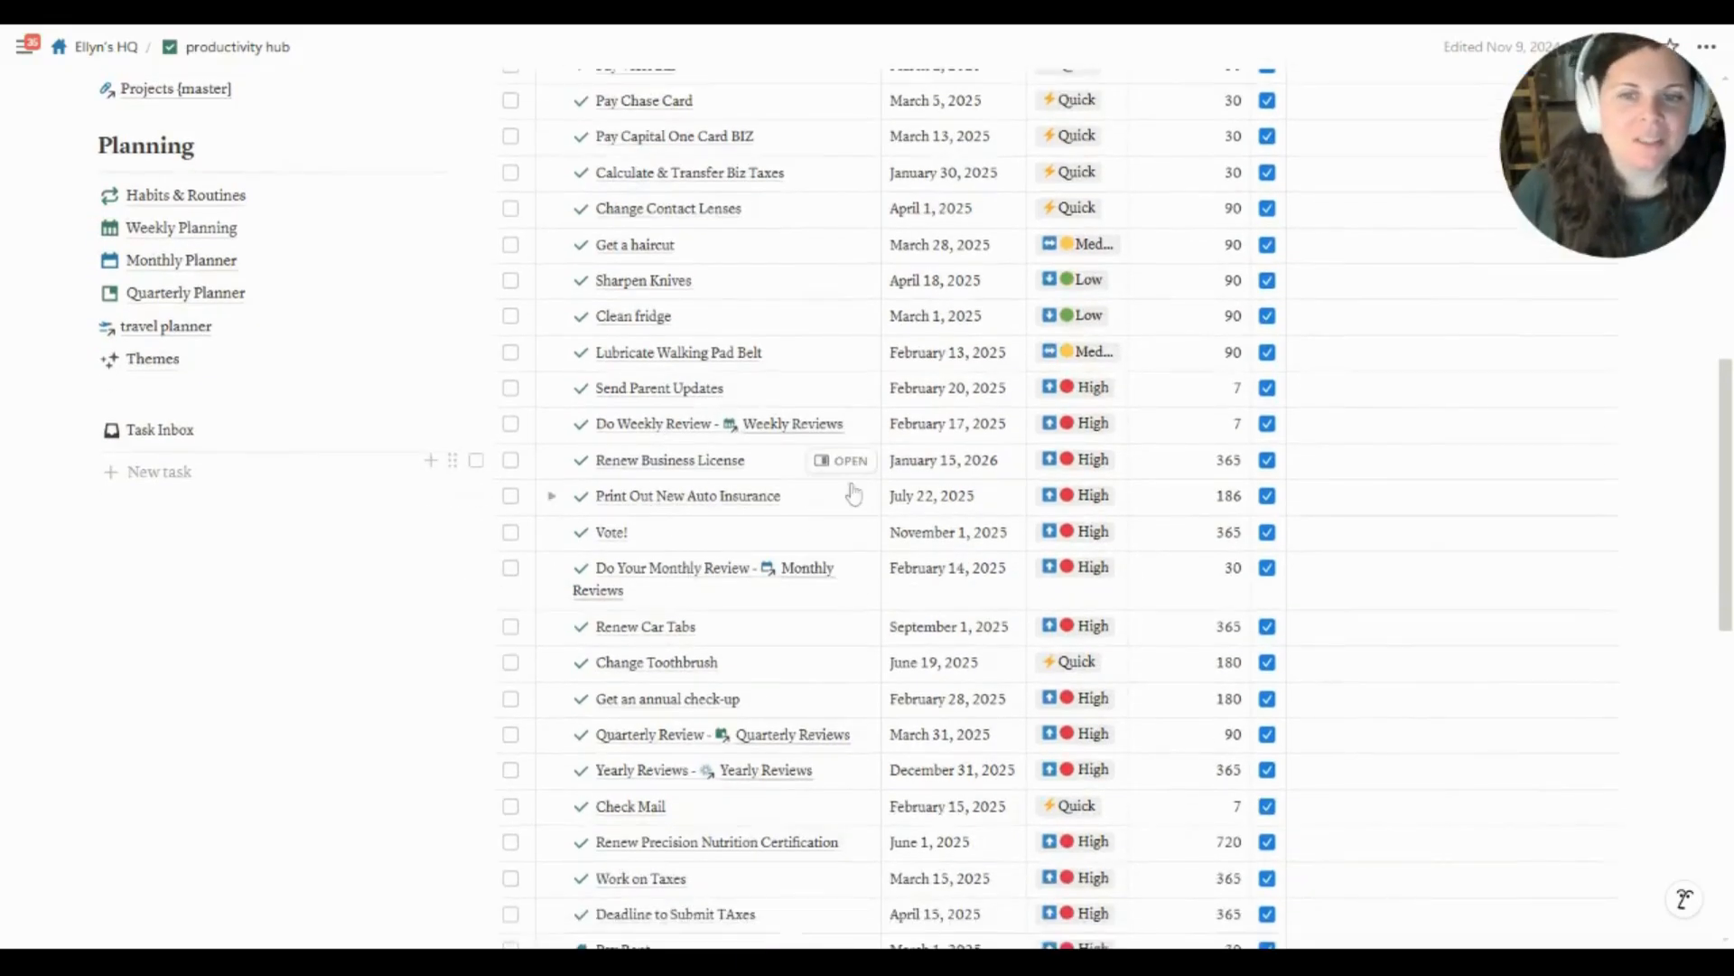
scroll(817, 587, down, 3)
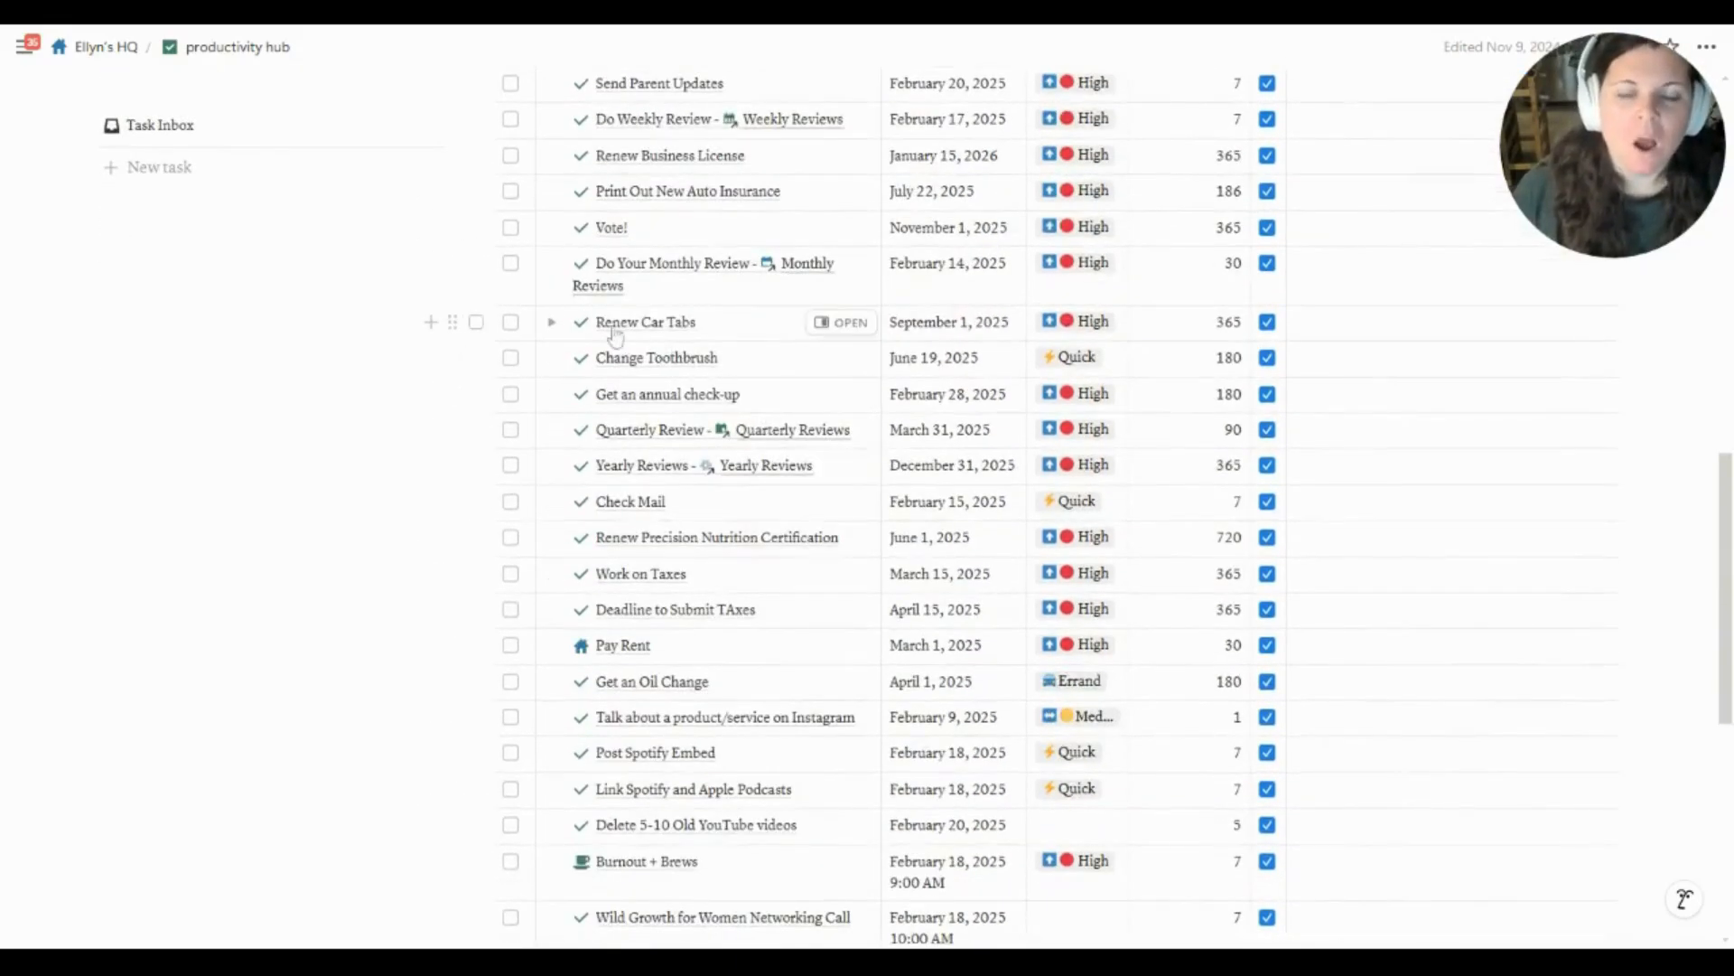
scroll(903, 587, down, 4)
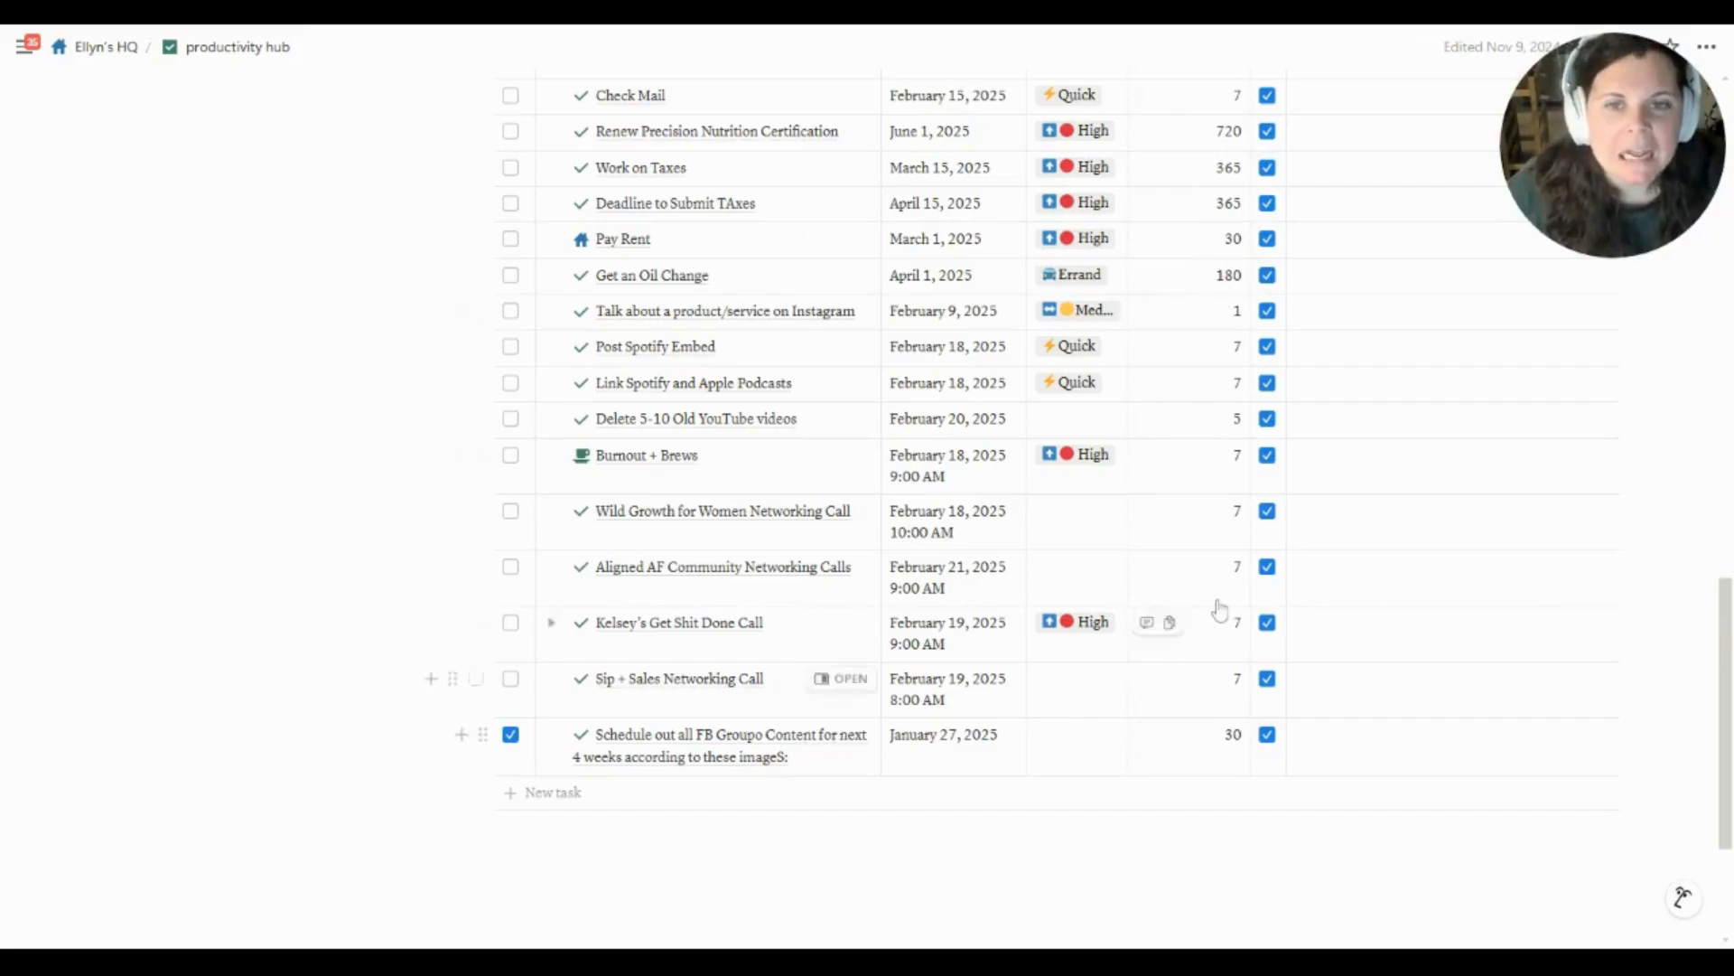
scroll(1222, 495, up, 5)
scroll(1223, 495, up, 10)
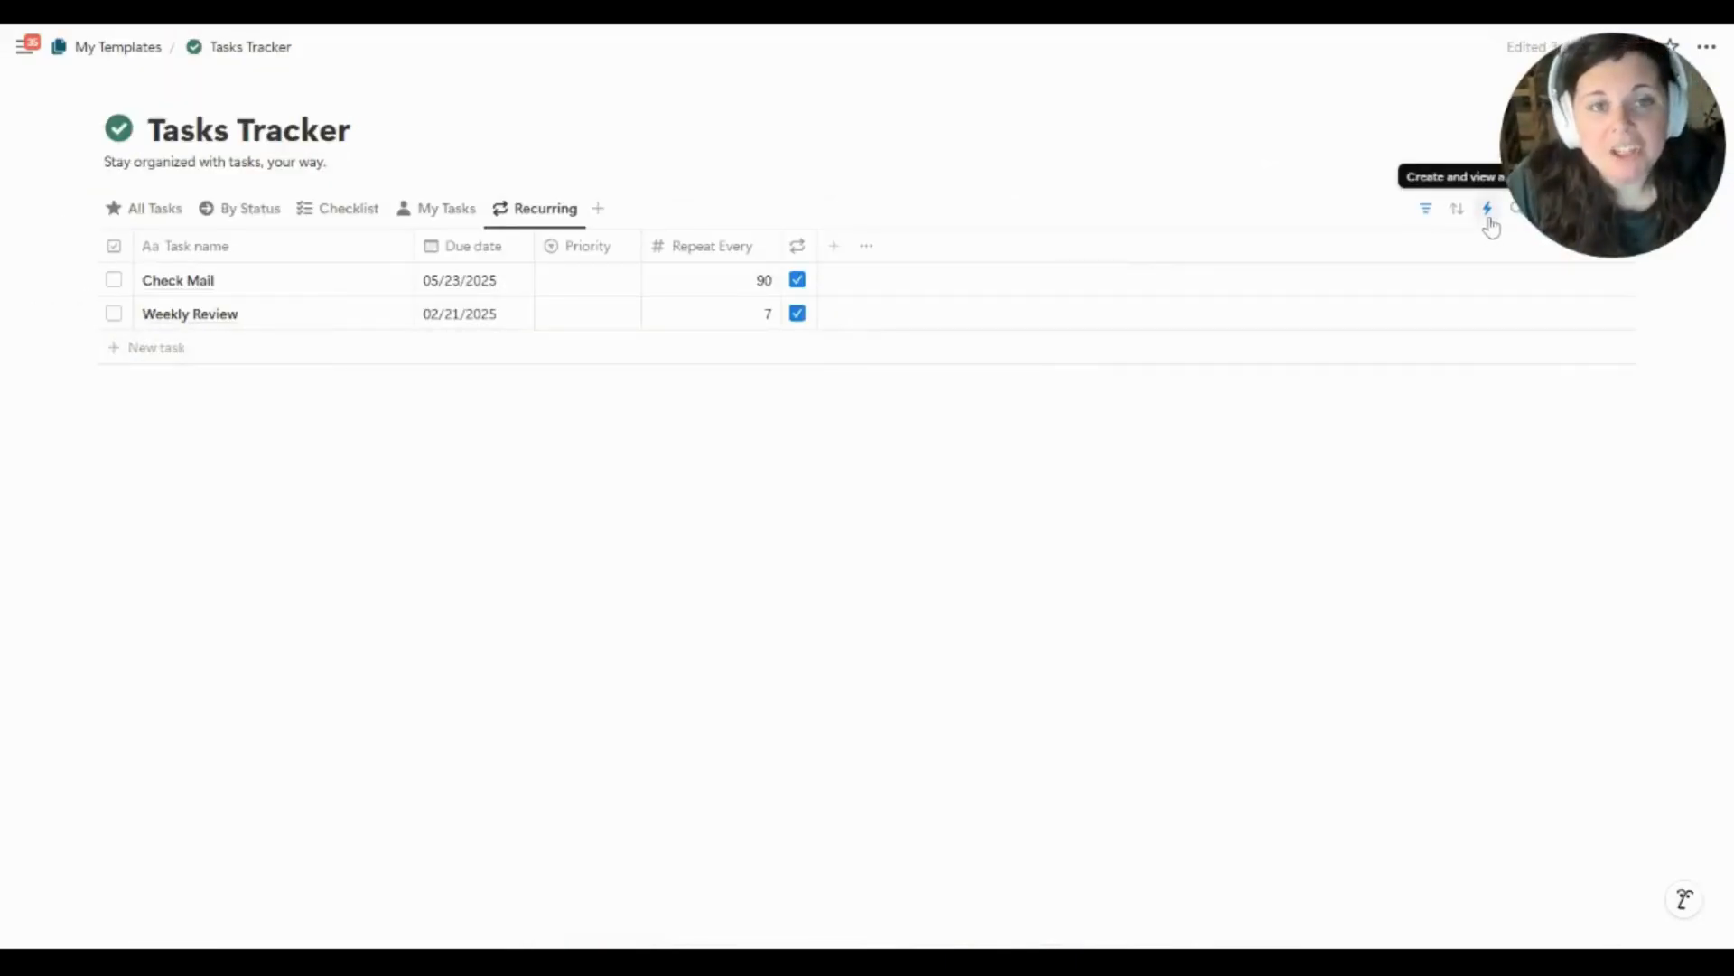
Open the existing Recurring Tasks Automation in the Tasks Tracker, review its Due date formula, and save the formula unchanged
click(1487, 213)
click(1498, 390)
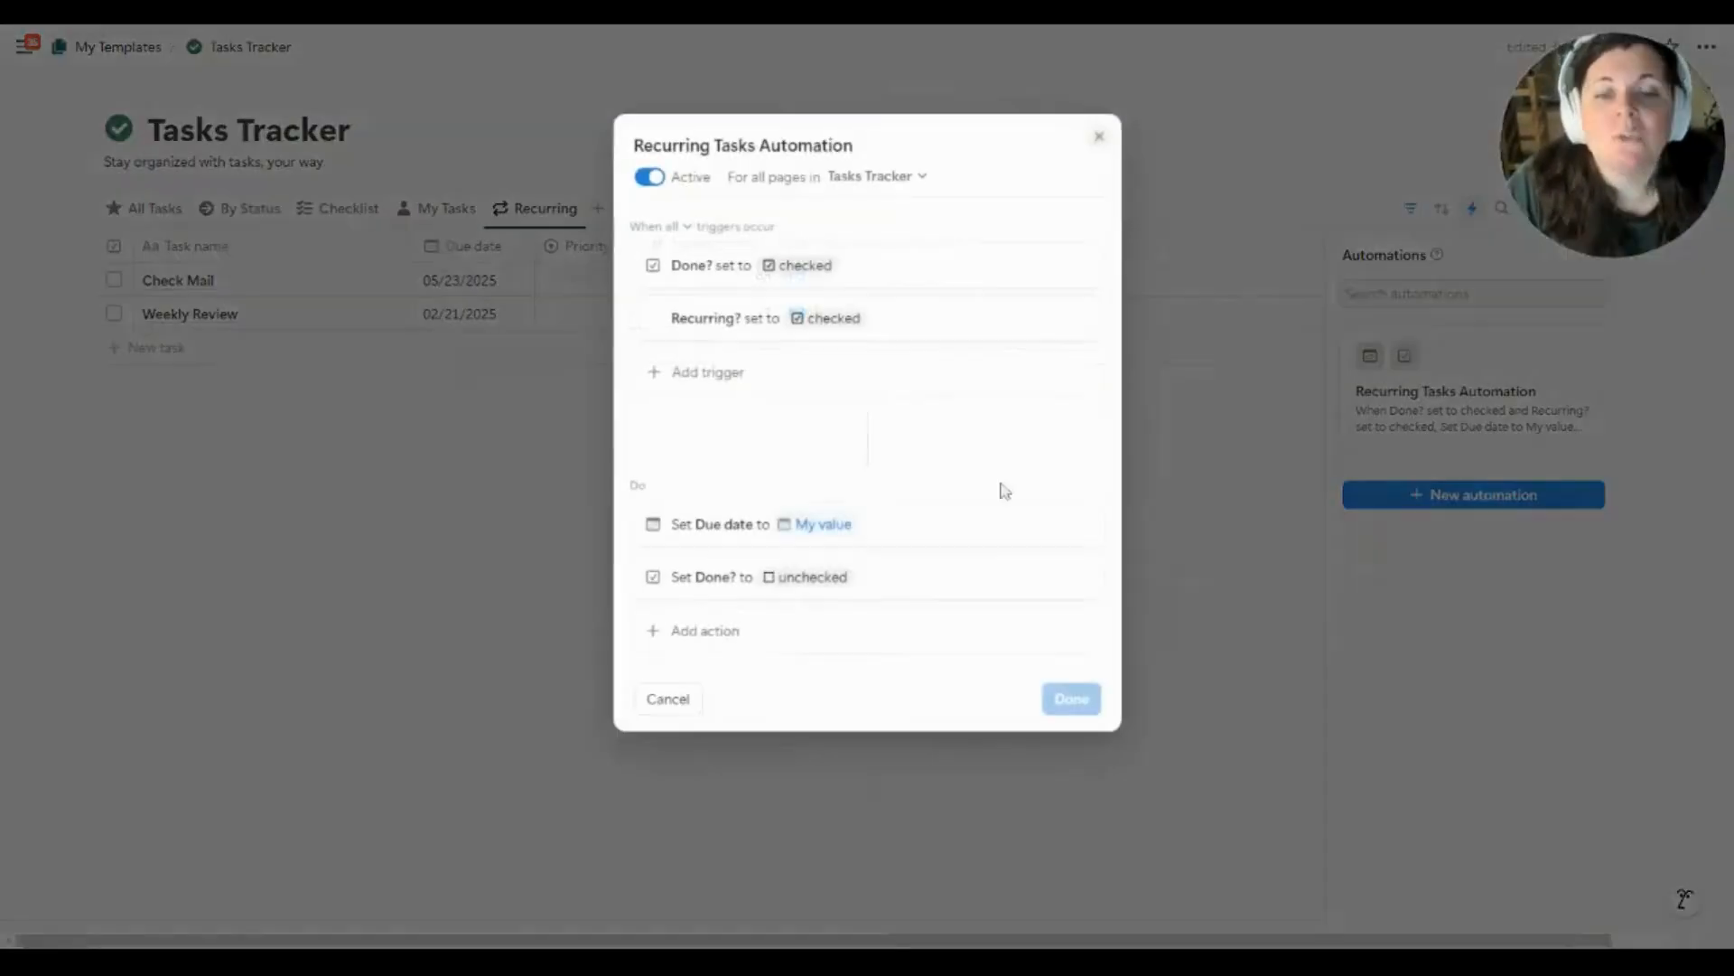
click(823, 525)
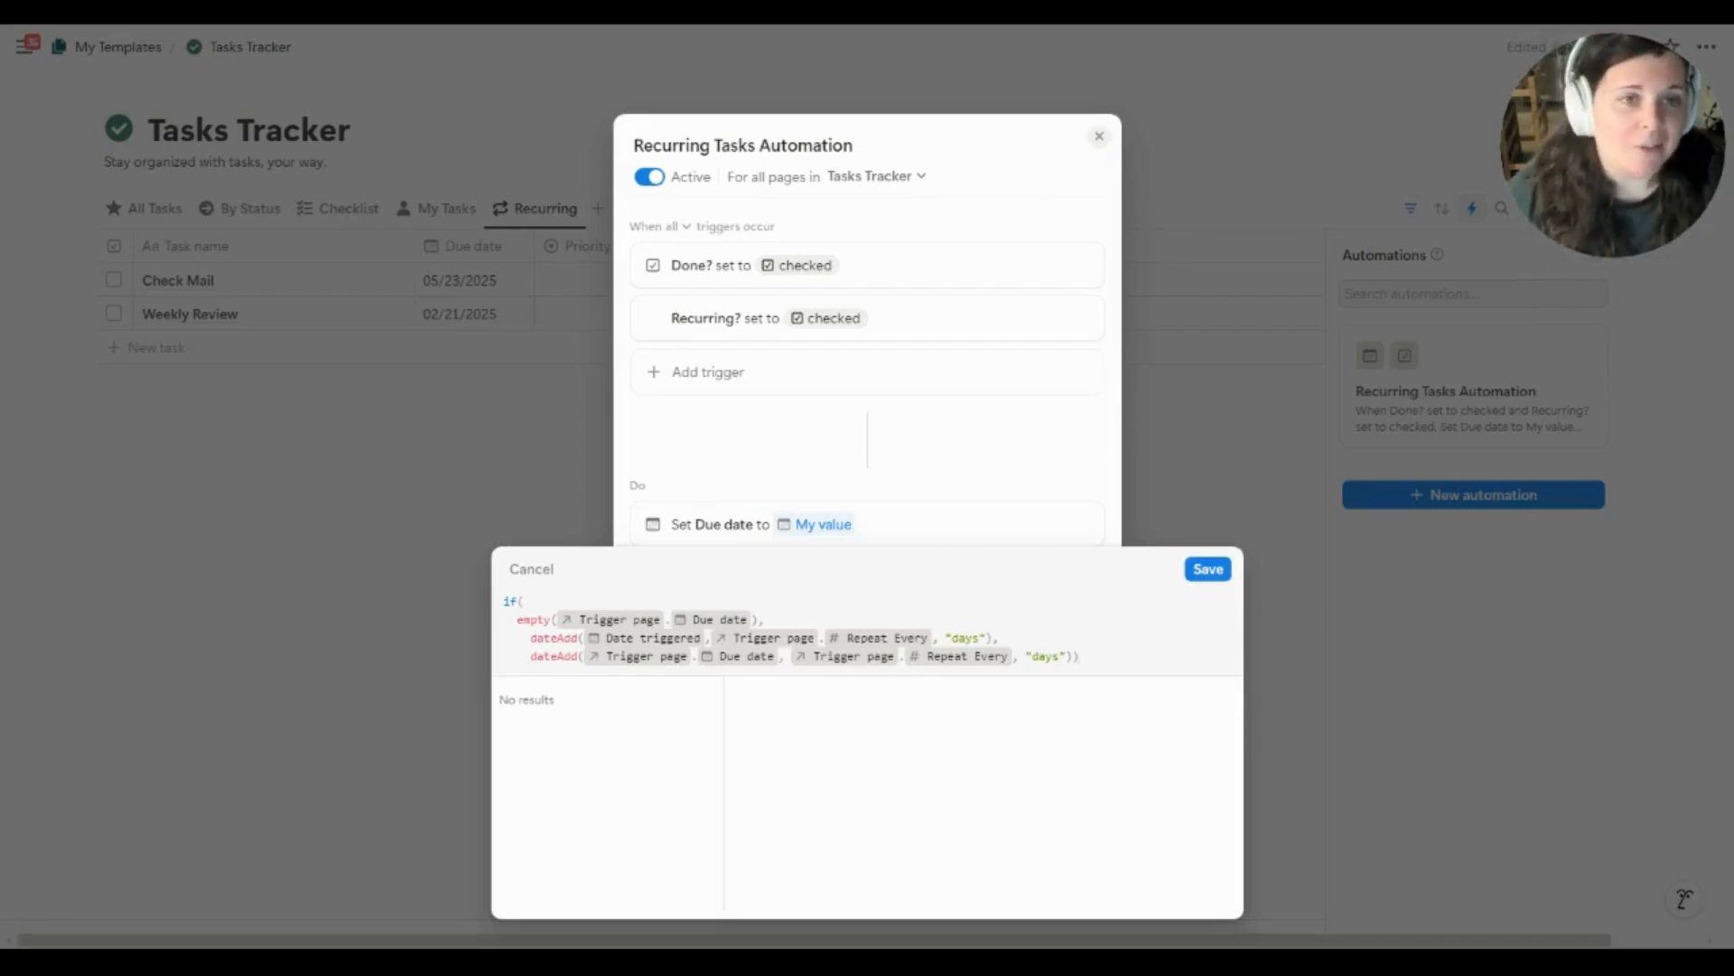
click(1207, 569)
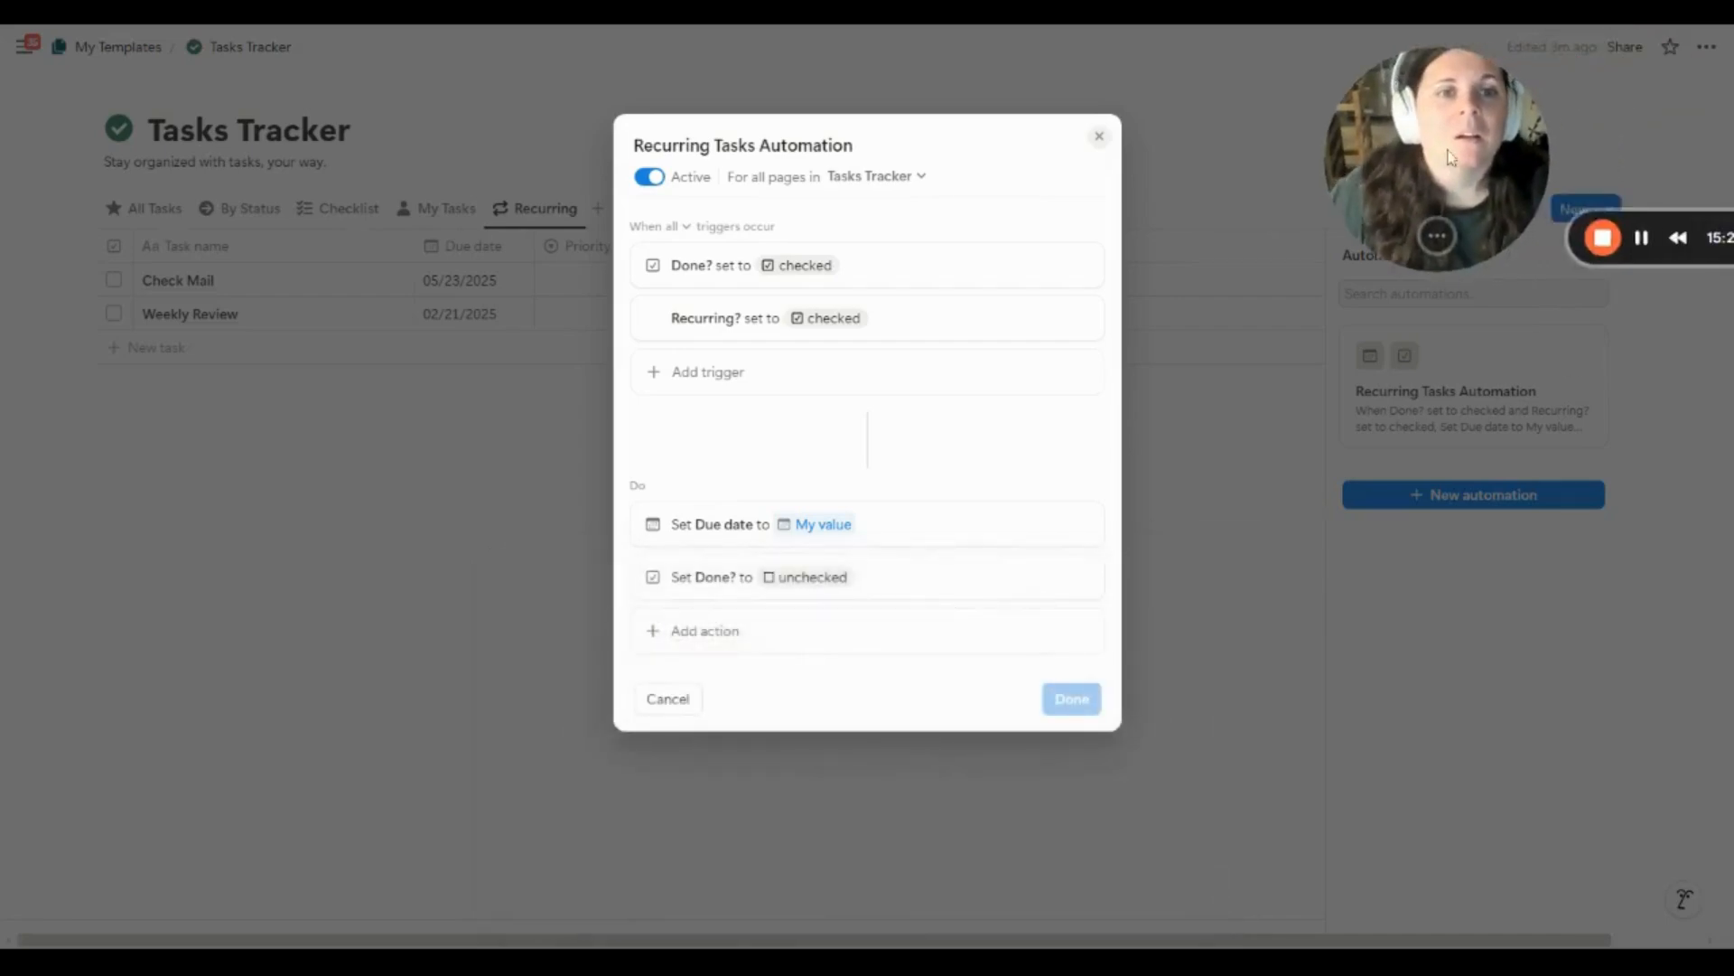